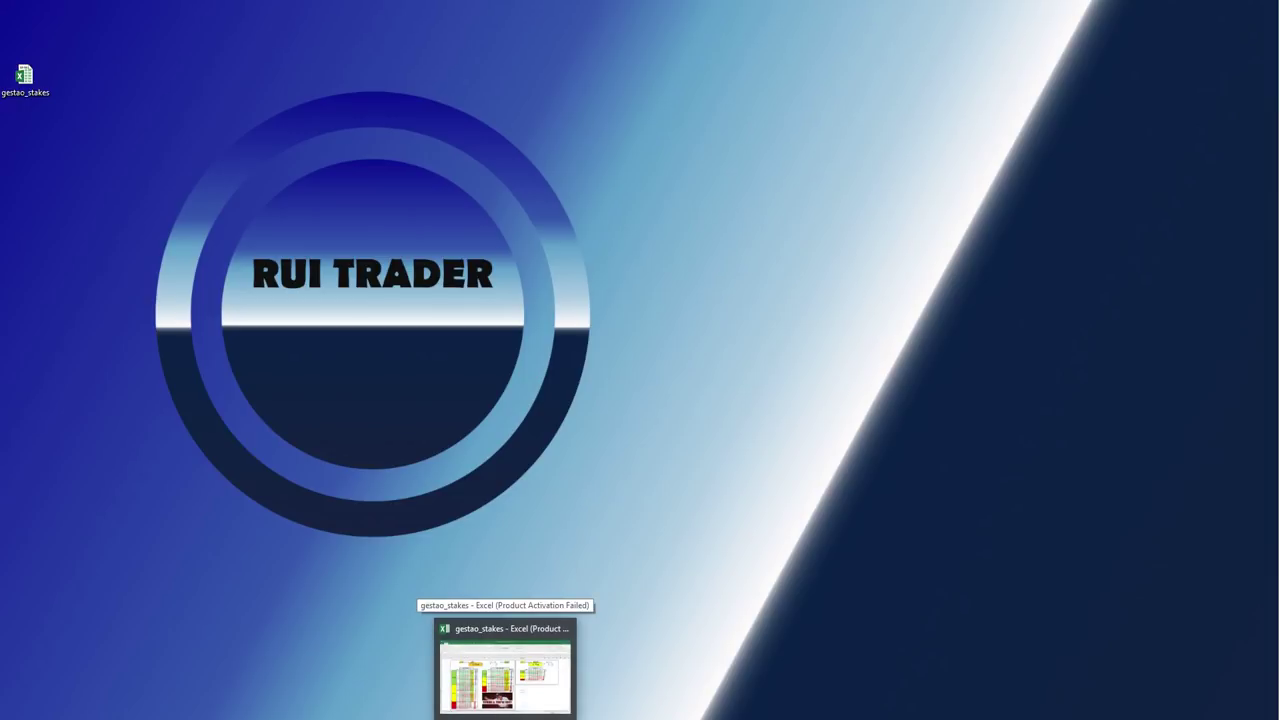
Bring the gestao_stakes workbook forward and collapse the 2L - Model columns V–AE
left_click(505, 668)
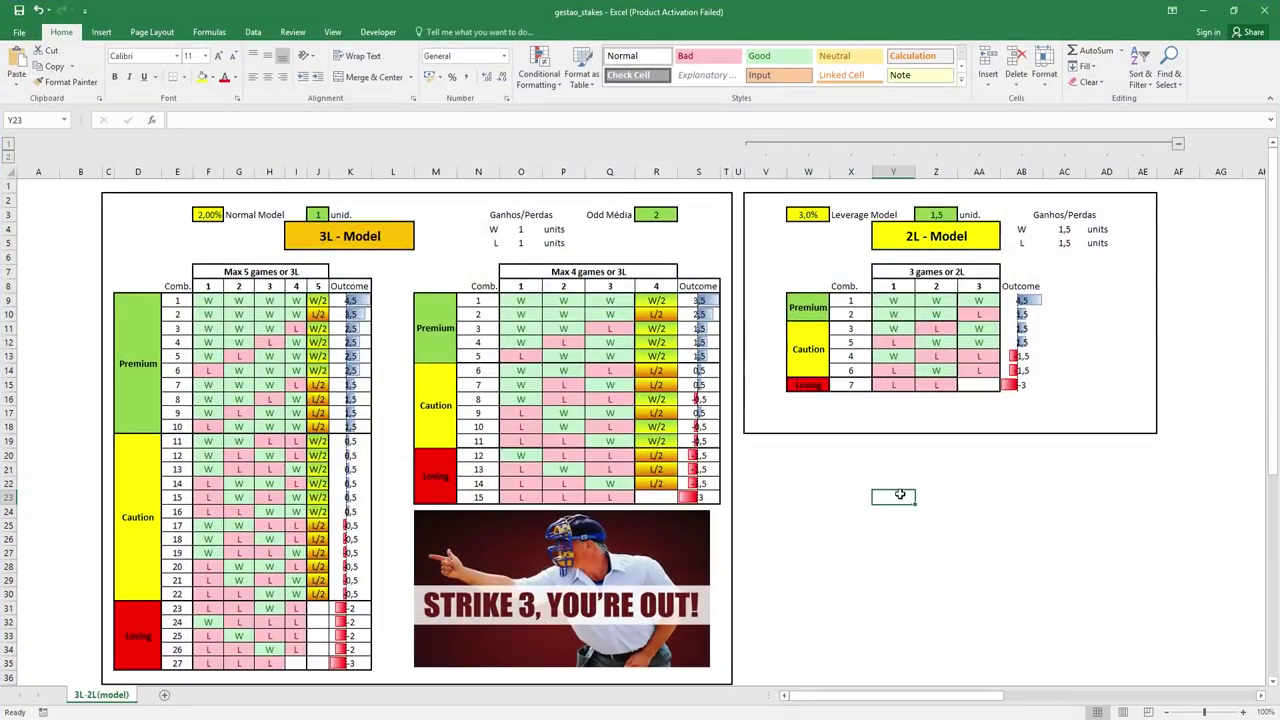
left_click(1178, 144)
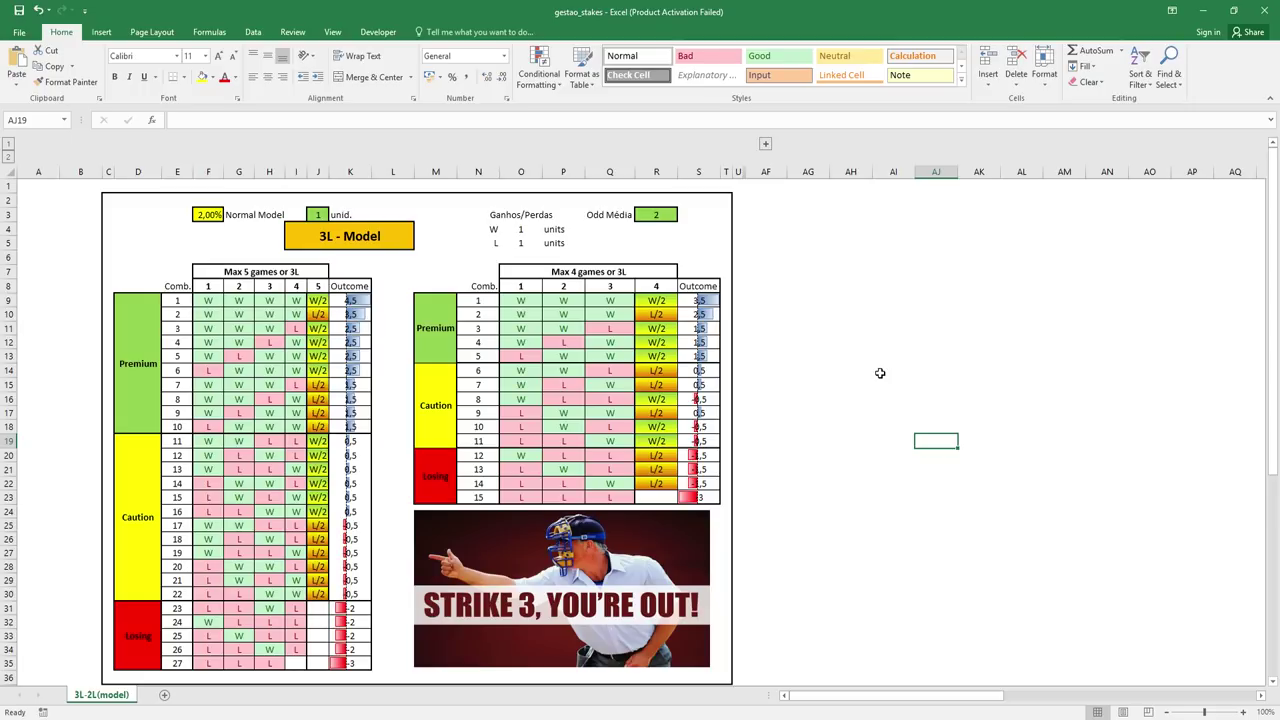
left_click(239, 356)
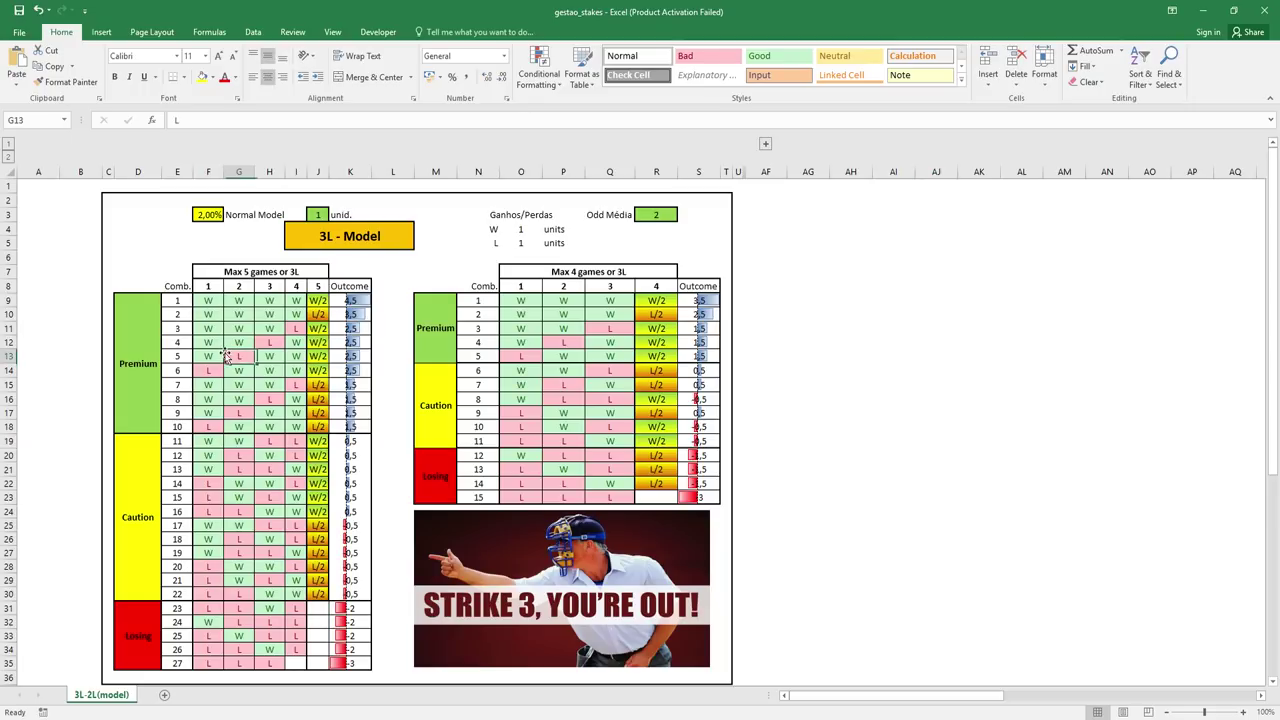
left_click(215, 299)
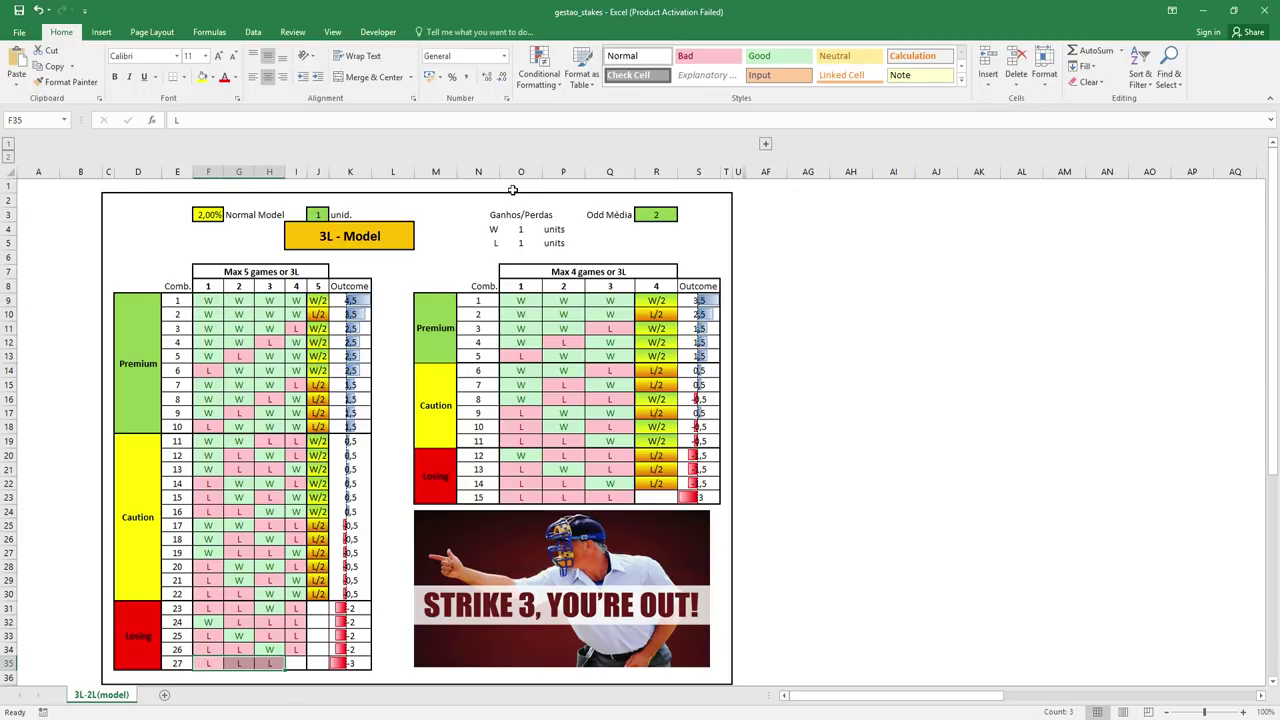
left_click(452, 243)
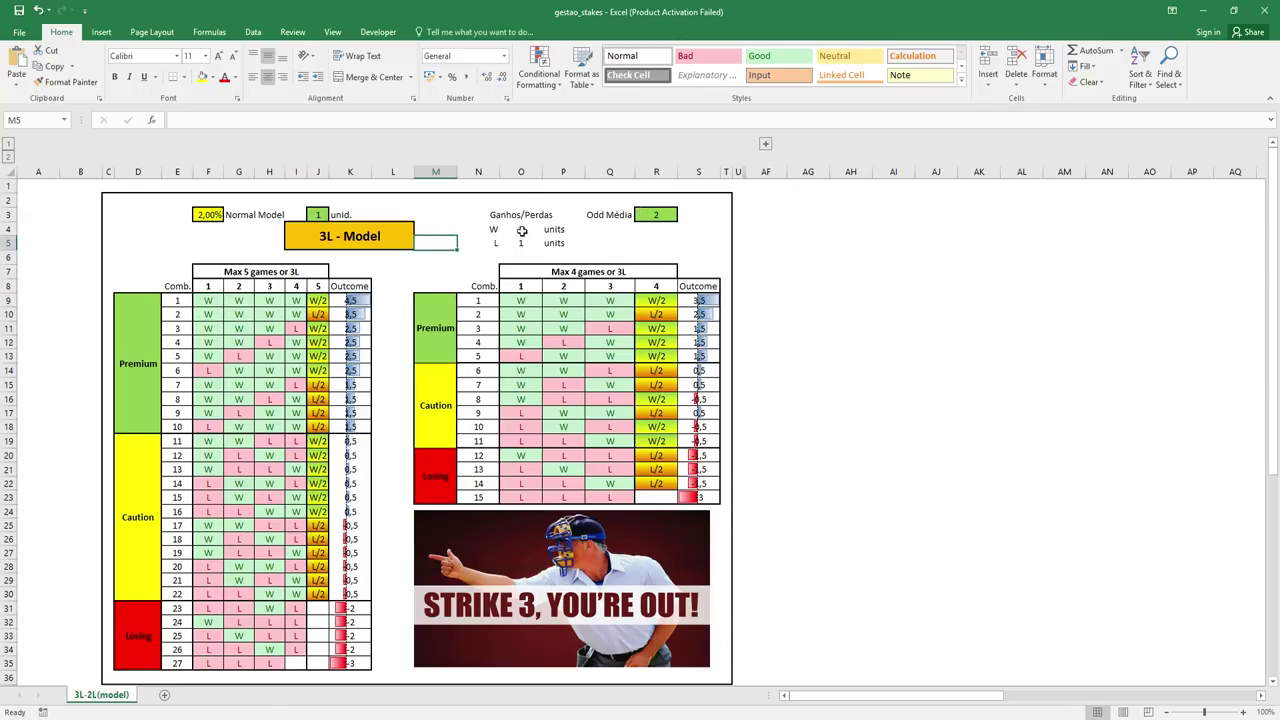
left_click(605, 243)
left_click(656, 215)
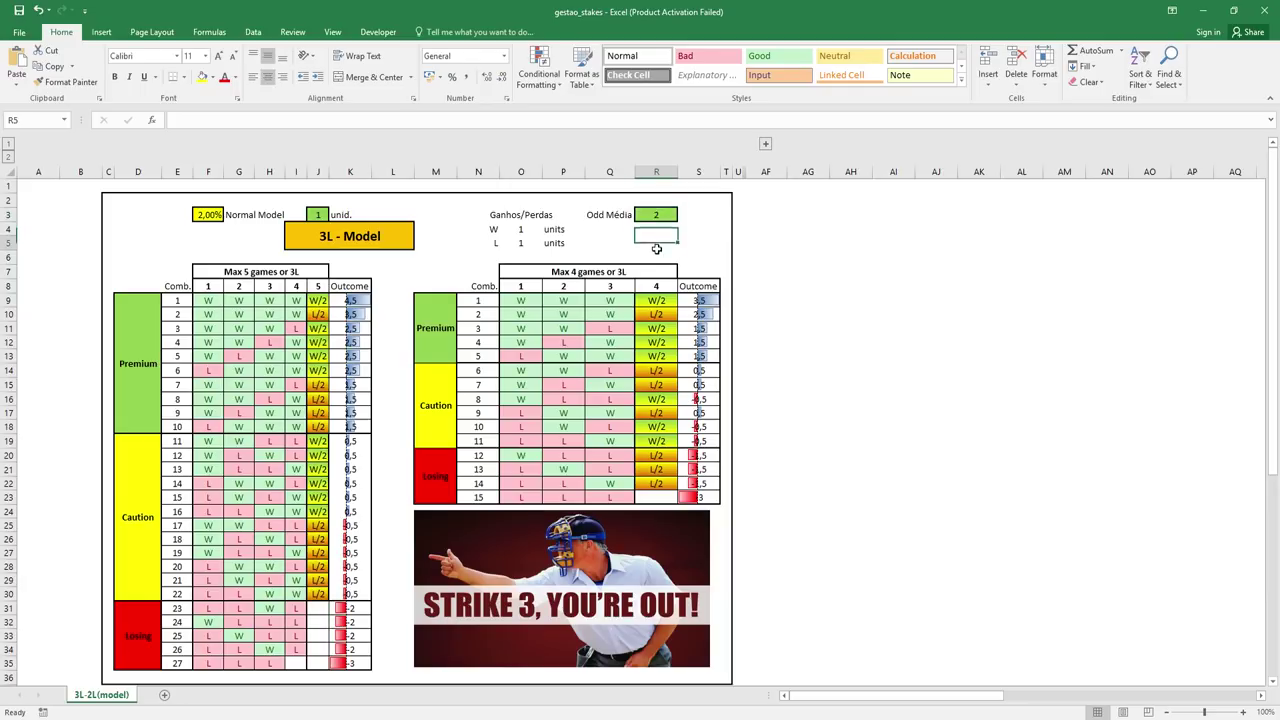
left_click(596, 250)
left_click(641, 216)
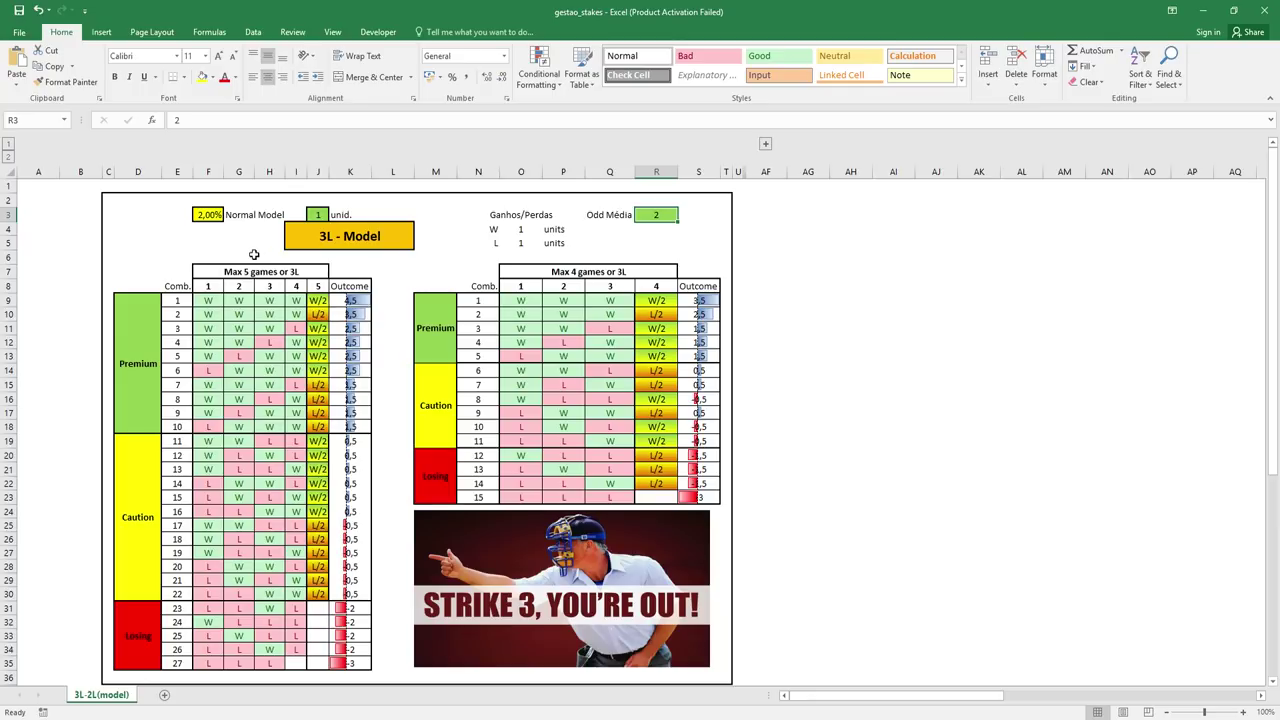
left_click(208, 215)
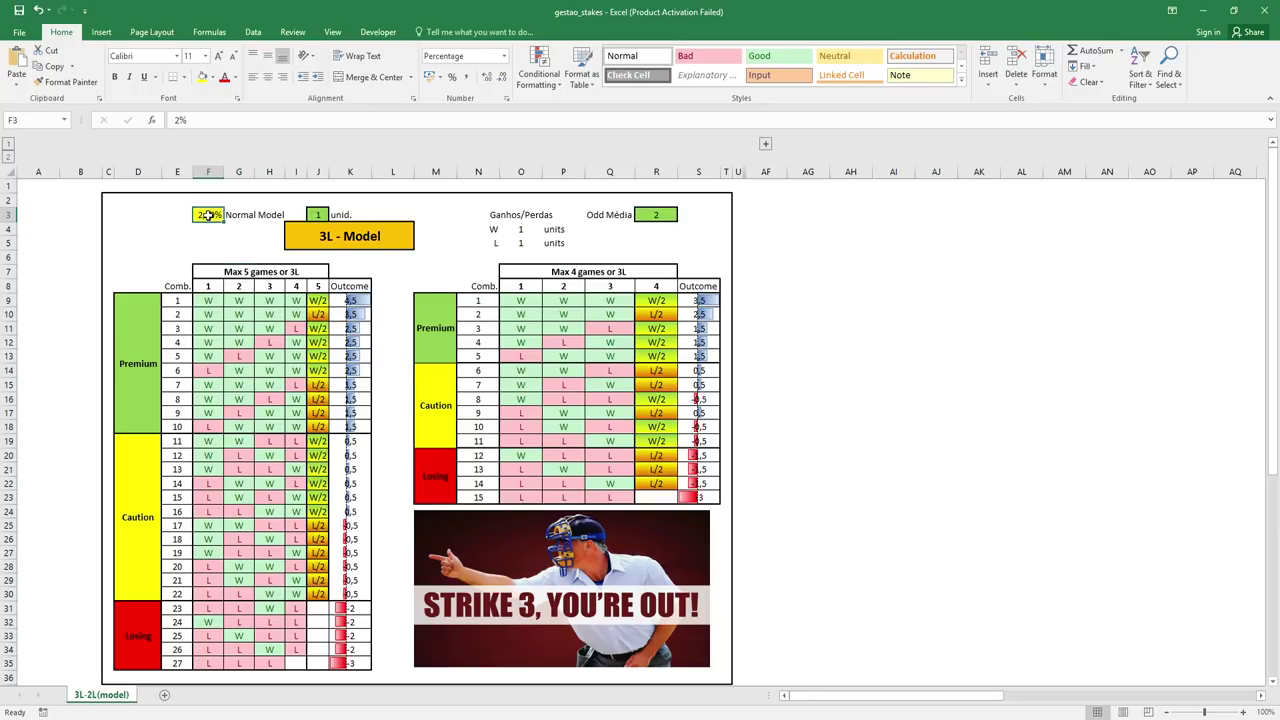
key("alt+h")
key("0")
left_click(235, 278)
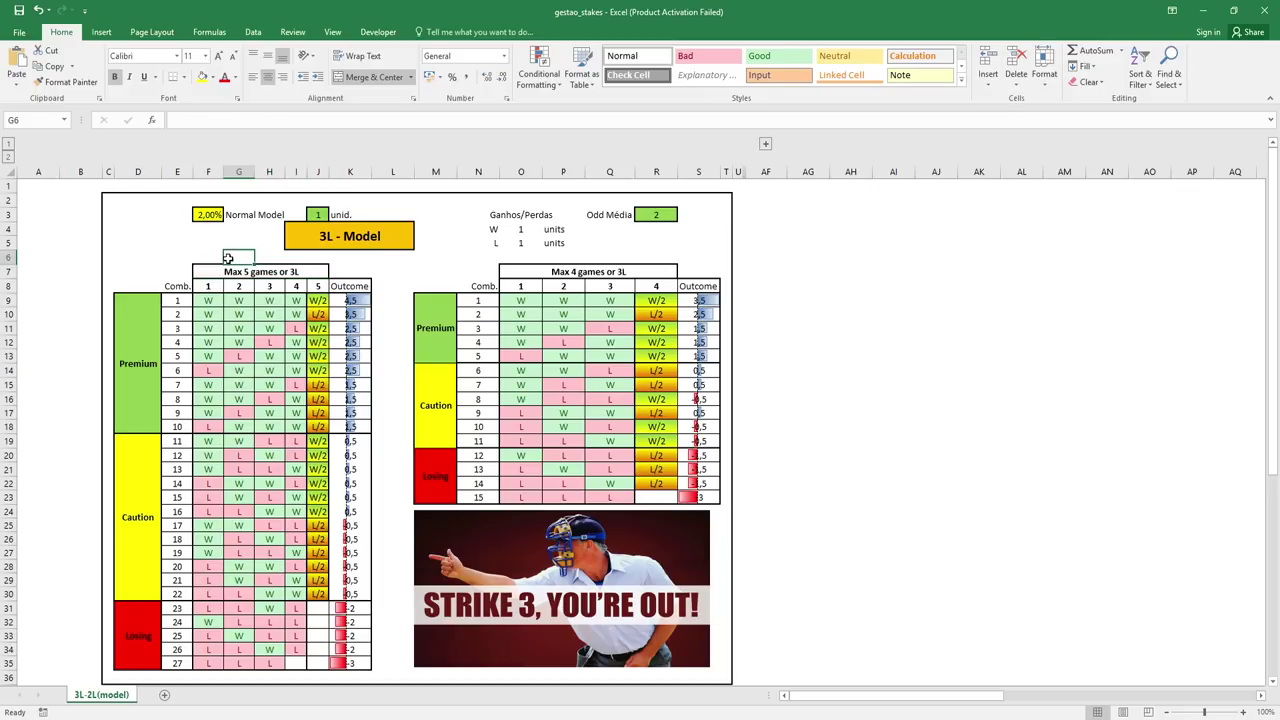
key("Down")
key("Down")
key("Down")
key("Right")
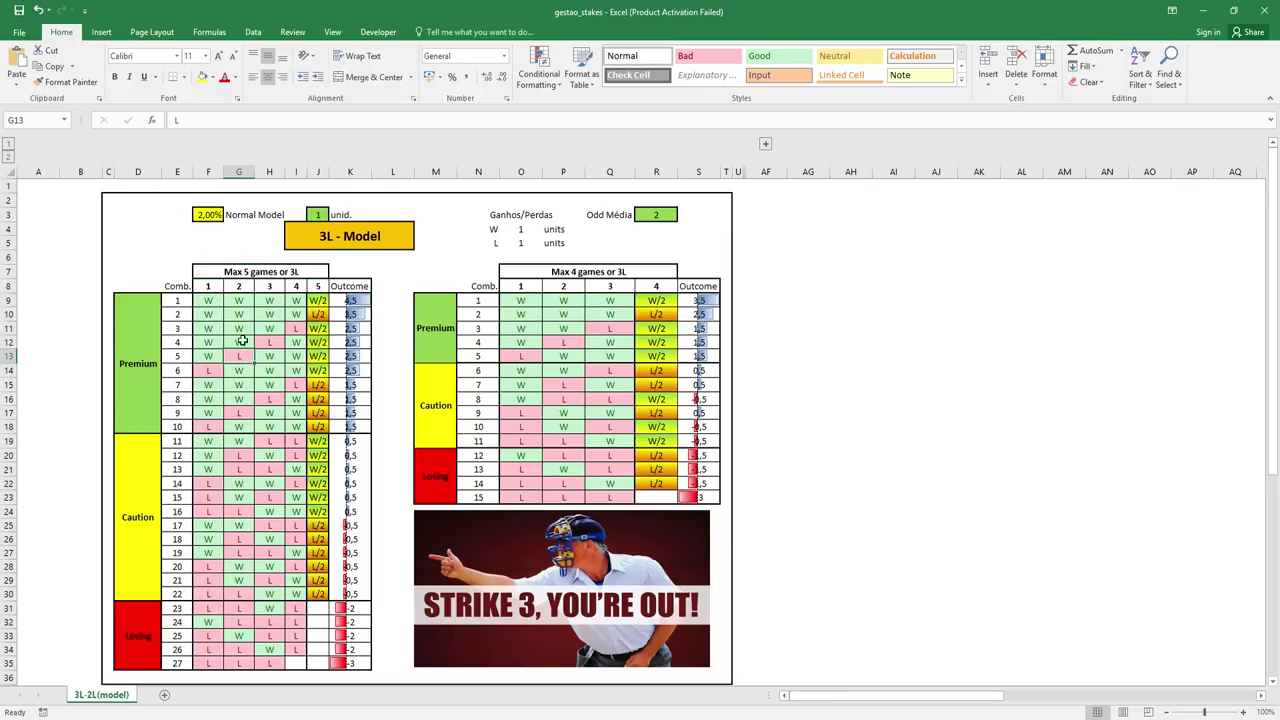
left_click_drag(214, 665, 269, 663)
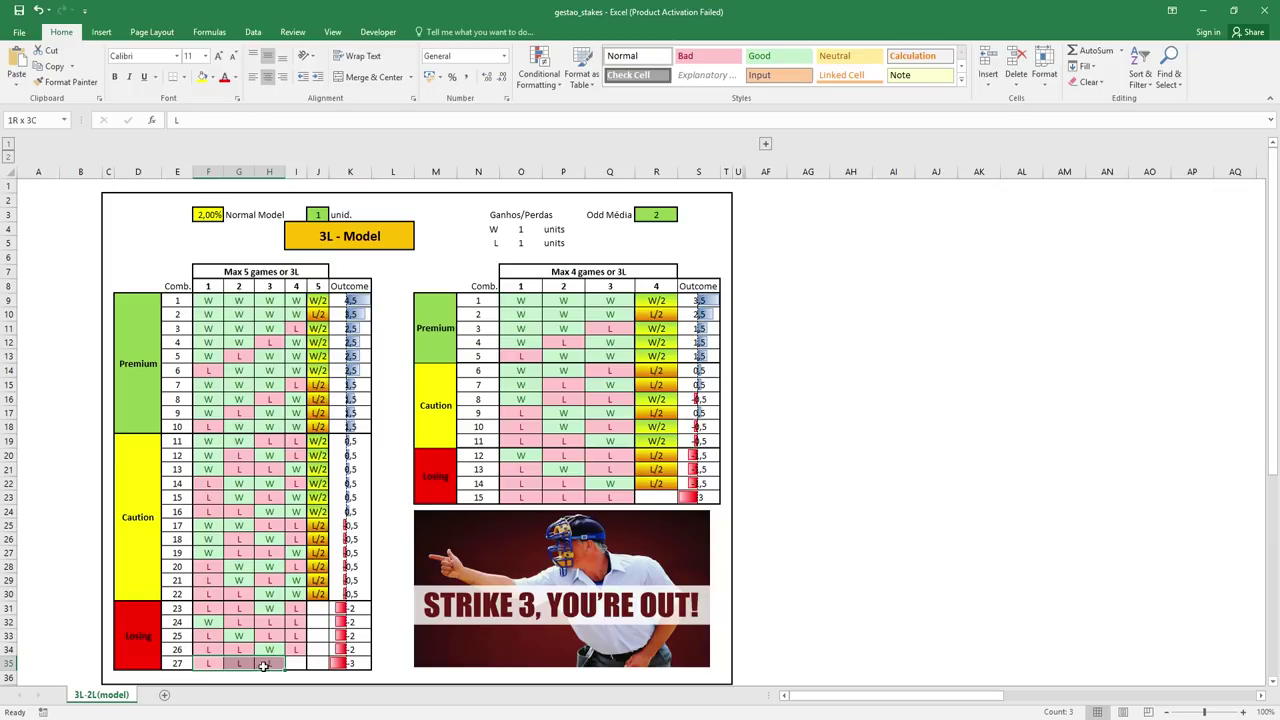
left_click(657, 214)
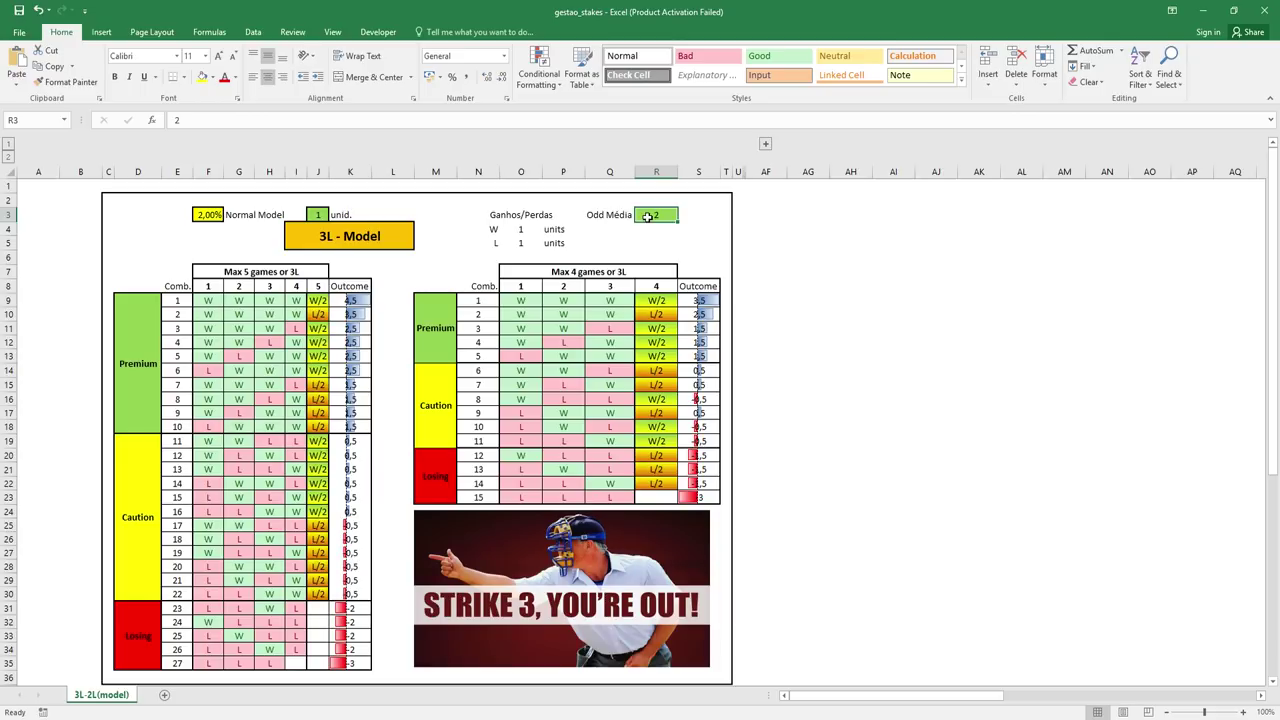
left_click(215, 217)
left_click(238, 242)
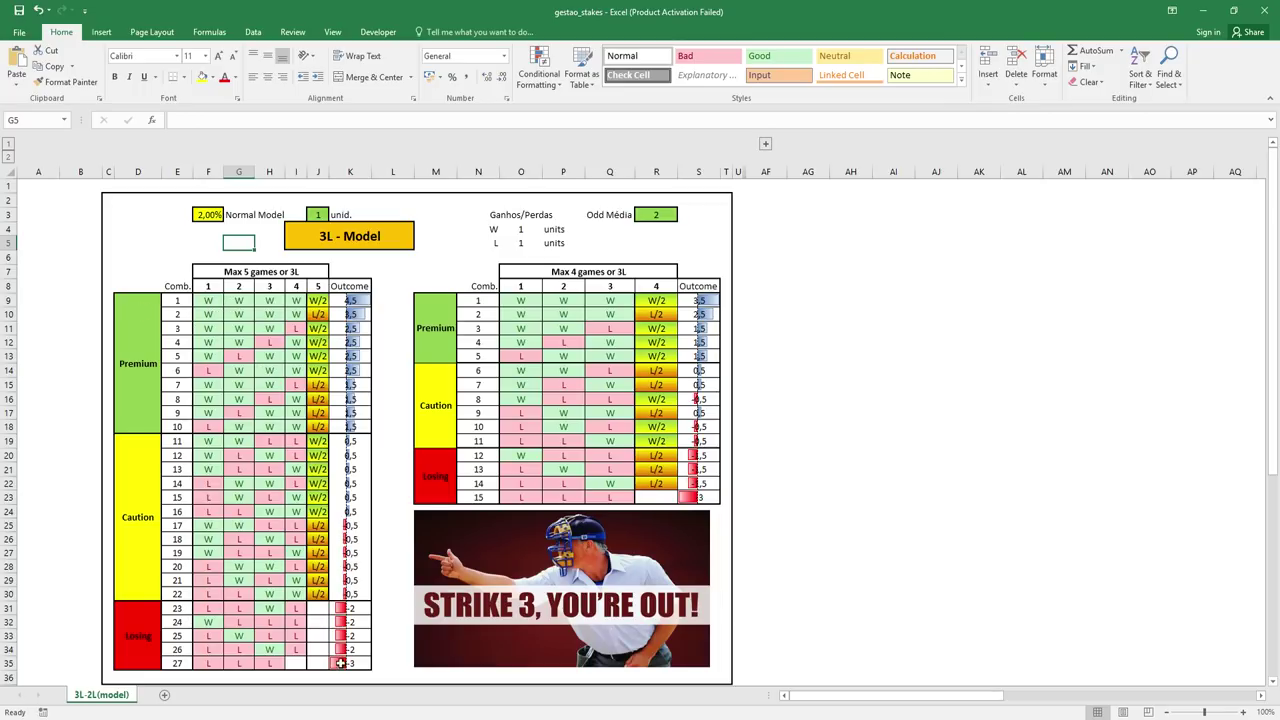
left_click(212, 300)
left_click(238, 301)
left_click(268, 302)
left_click(298, 301)
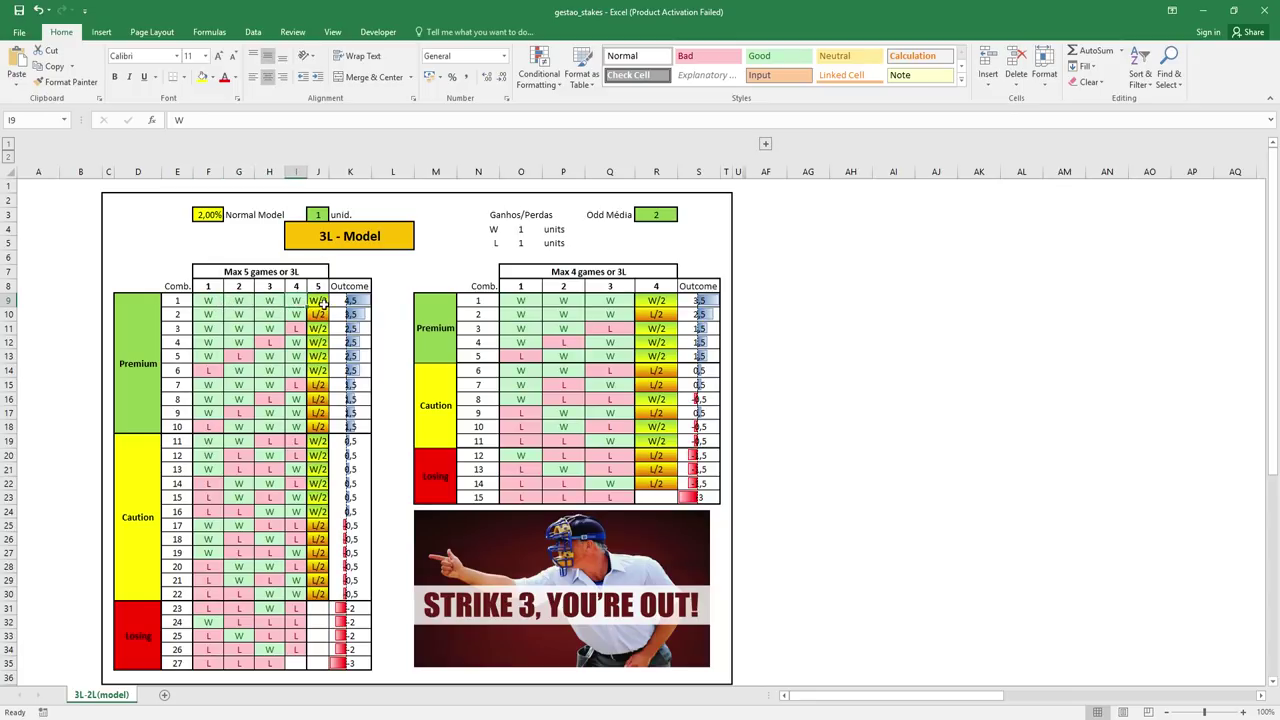
left_click(318, 302)
left_click(269, 385)
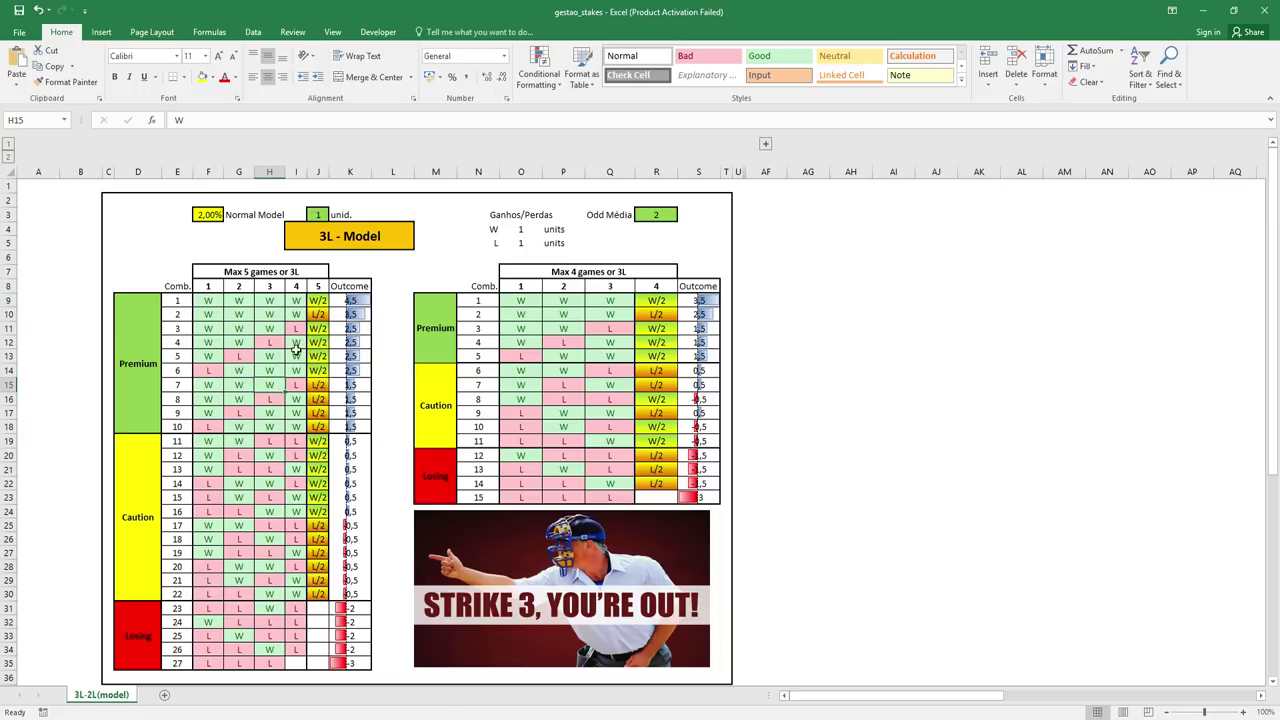
left_click_drag(224, 300, 285, 426)
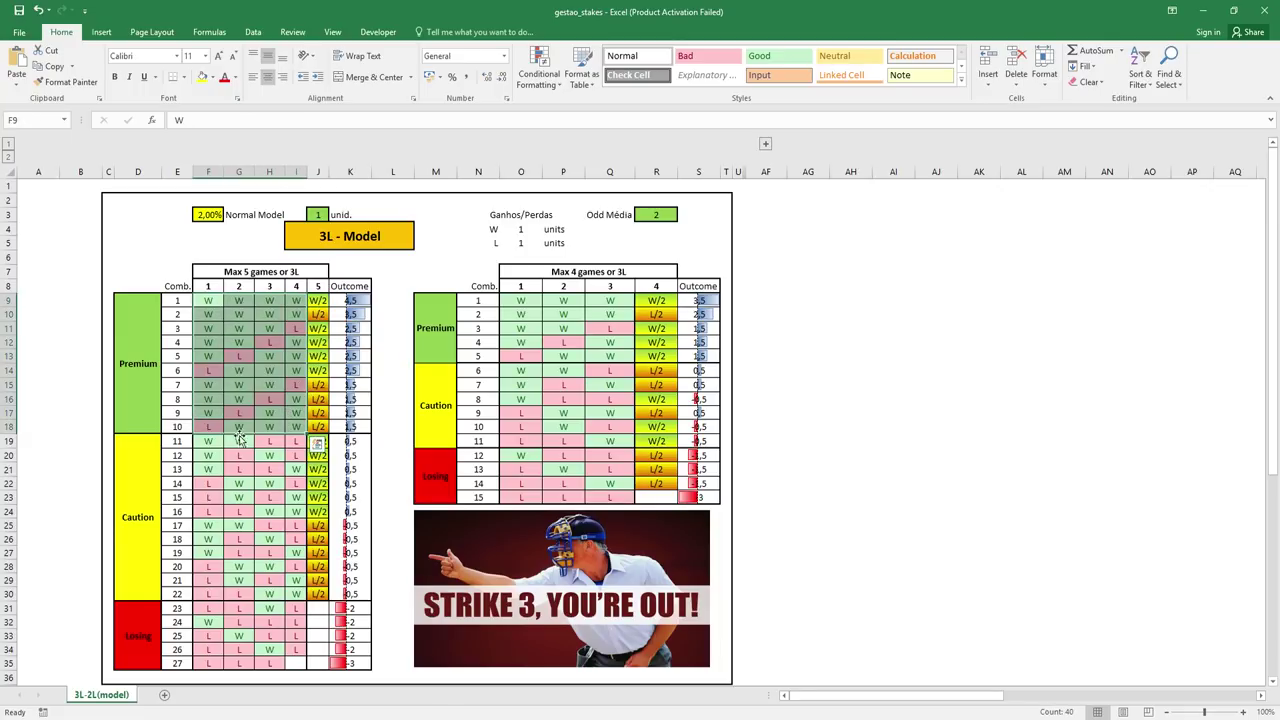
scroll(238, 427, "down", 3)
left_click_drag(1271, 317, 1271, 265)
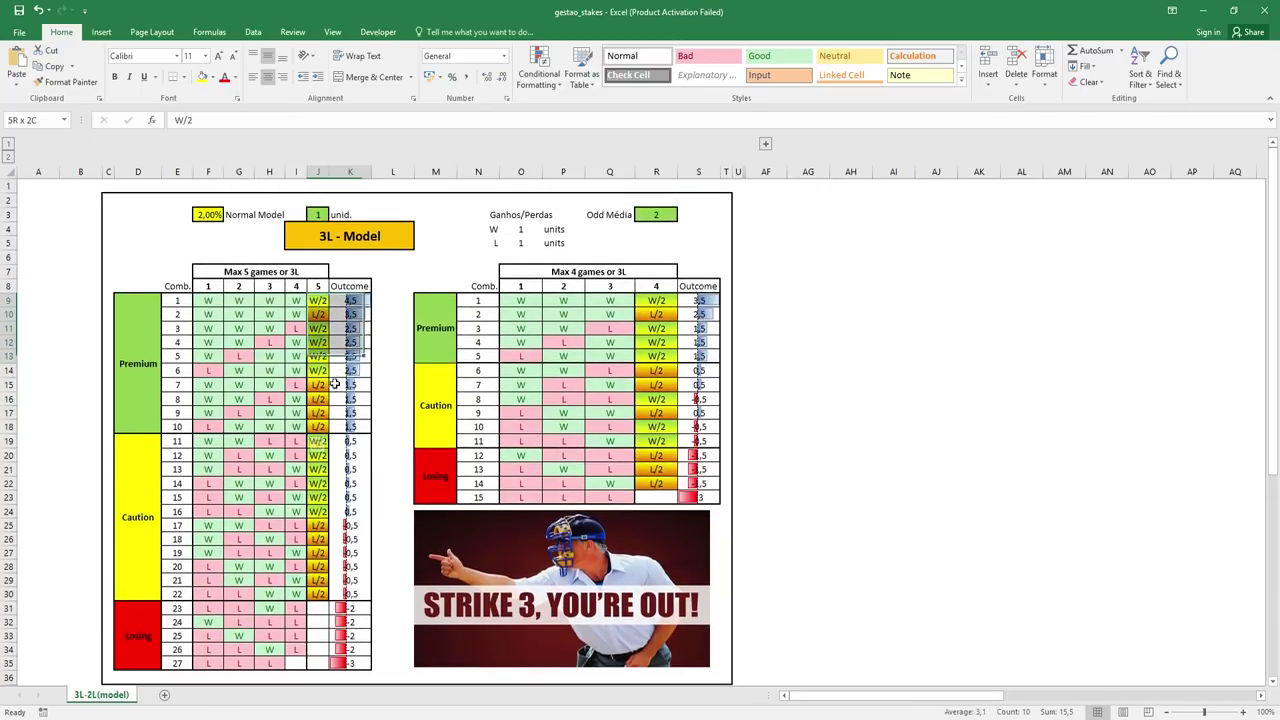
left_click_drag(325, 298, 325, 427)
left_click_drag(349, 300, 350, 427)
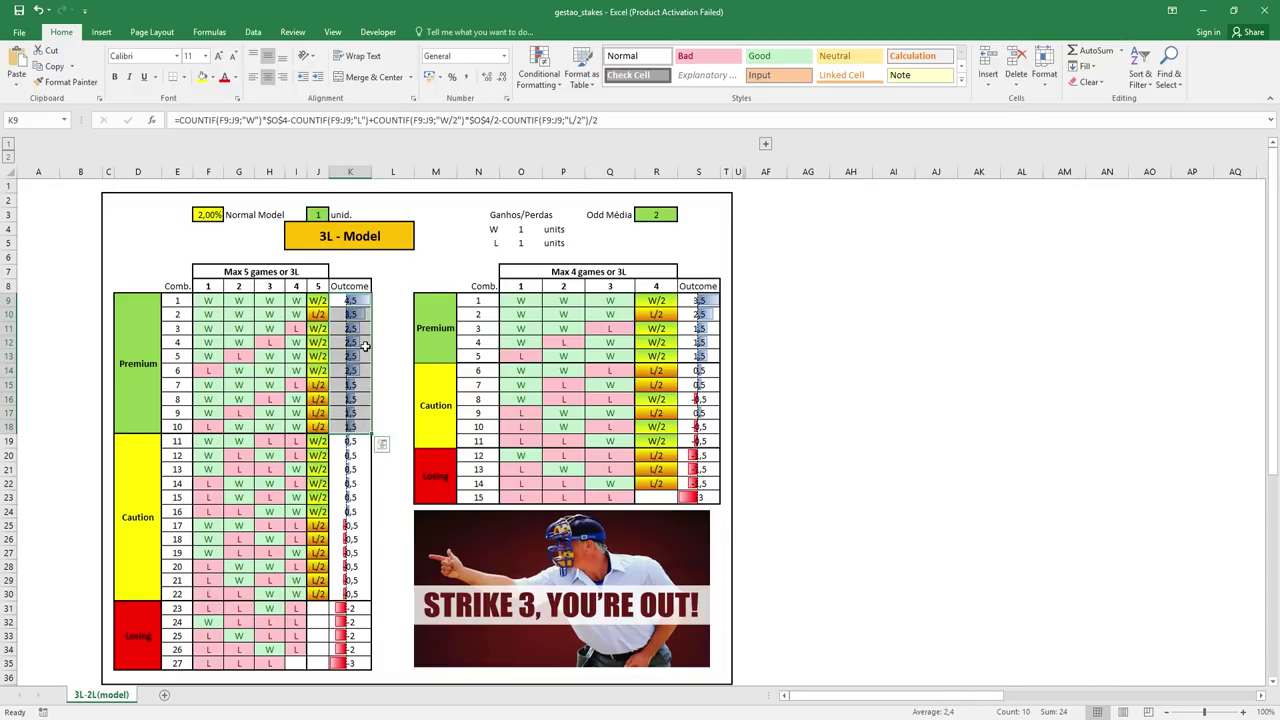
left_click_drag(210, 441, 302, 590)
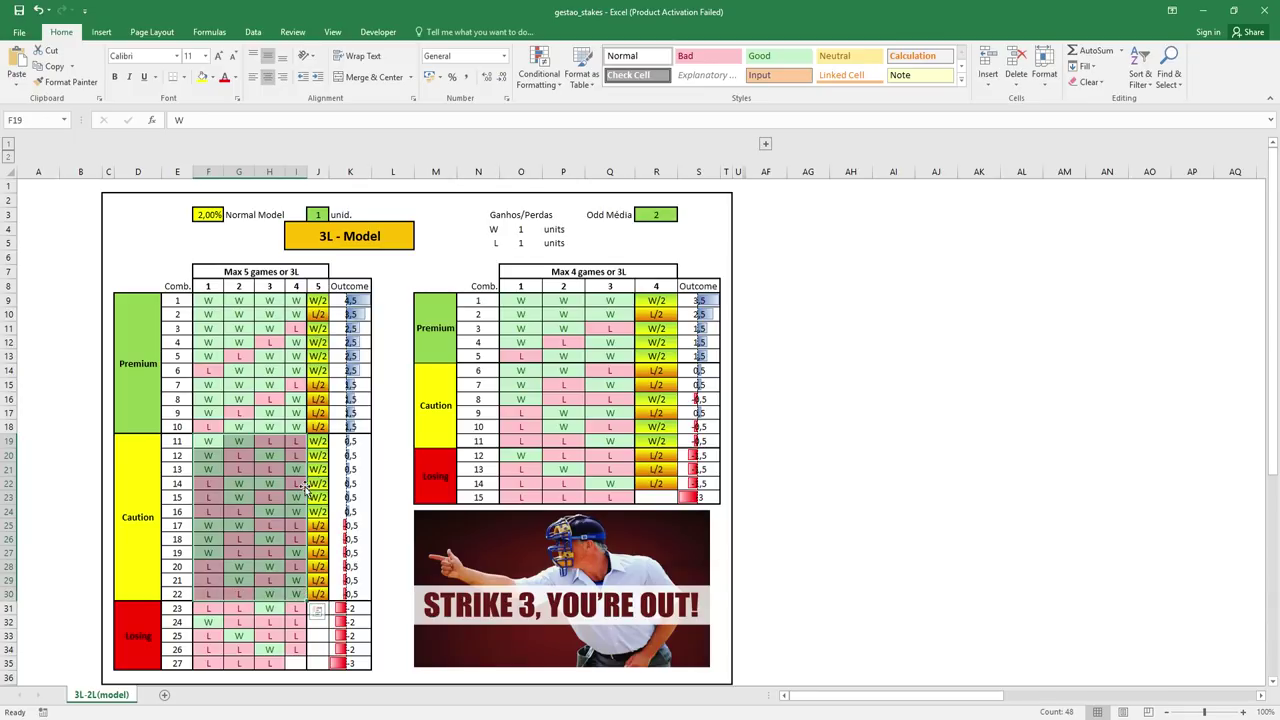
left_click_drag(318, 441, 322, 594)
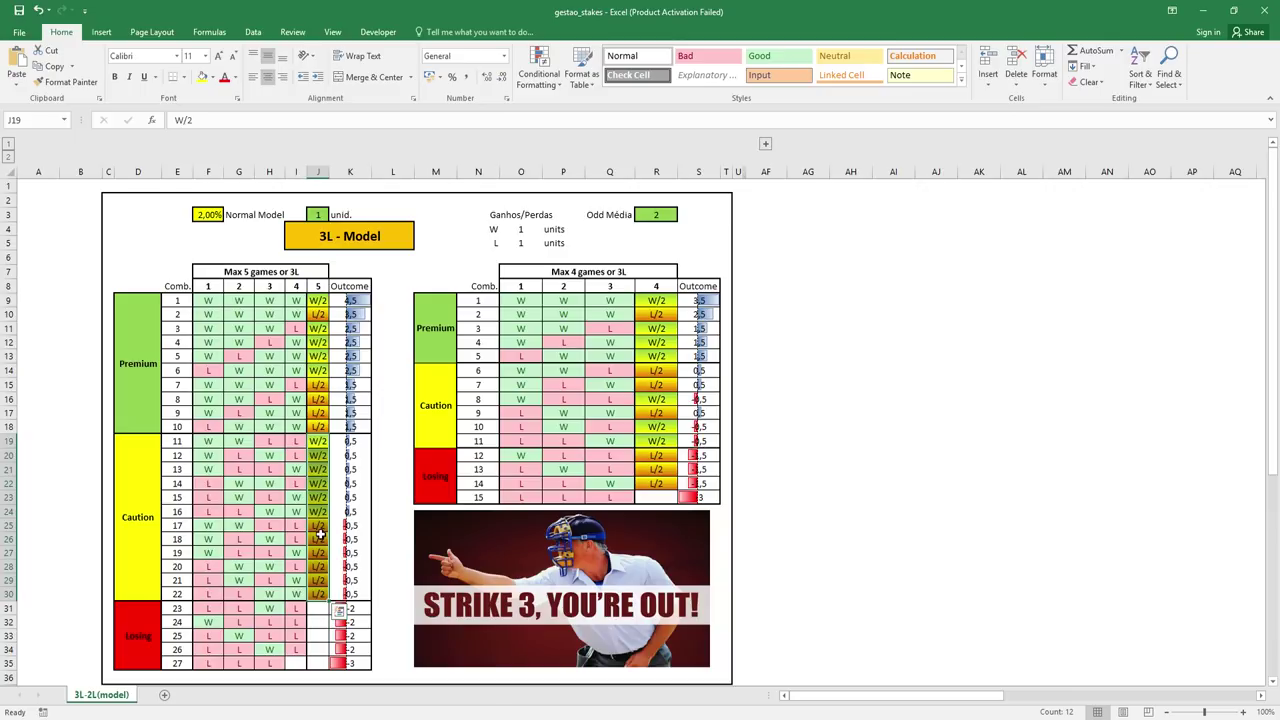
left_click_drag(358, 512, 363, 442)
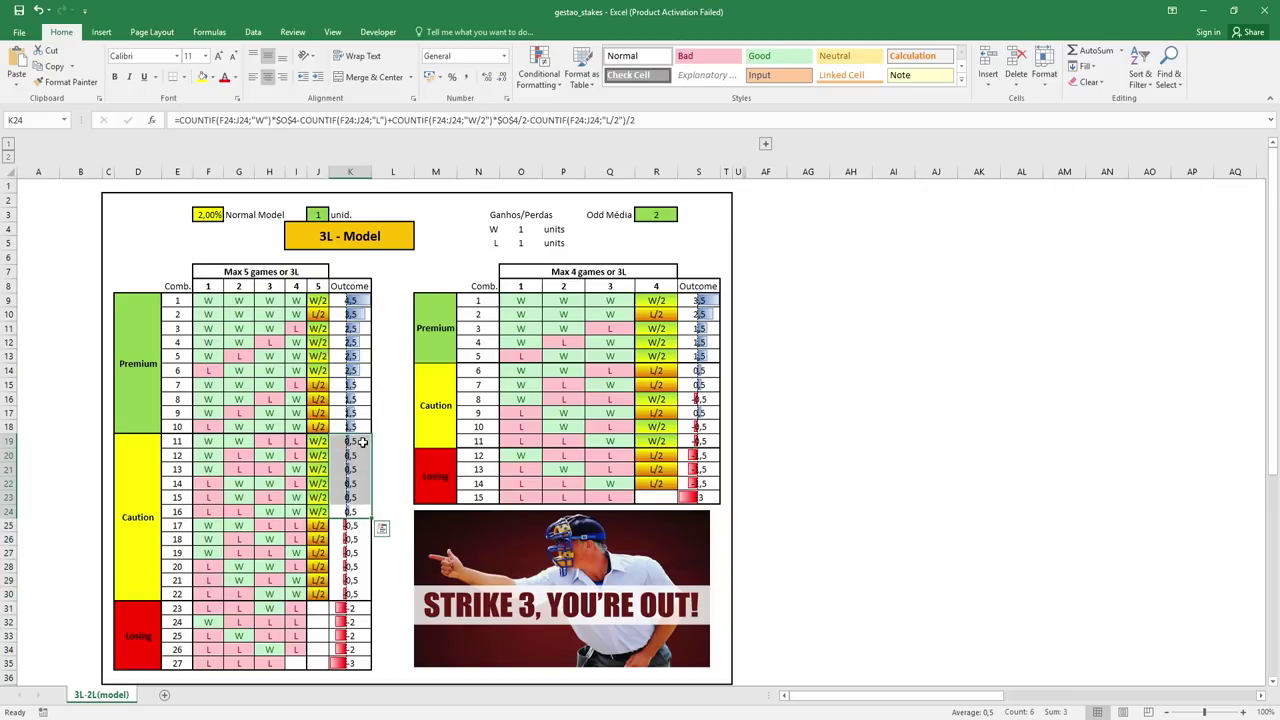
left_click_drag(358, 525, 362, 594)
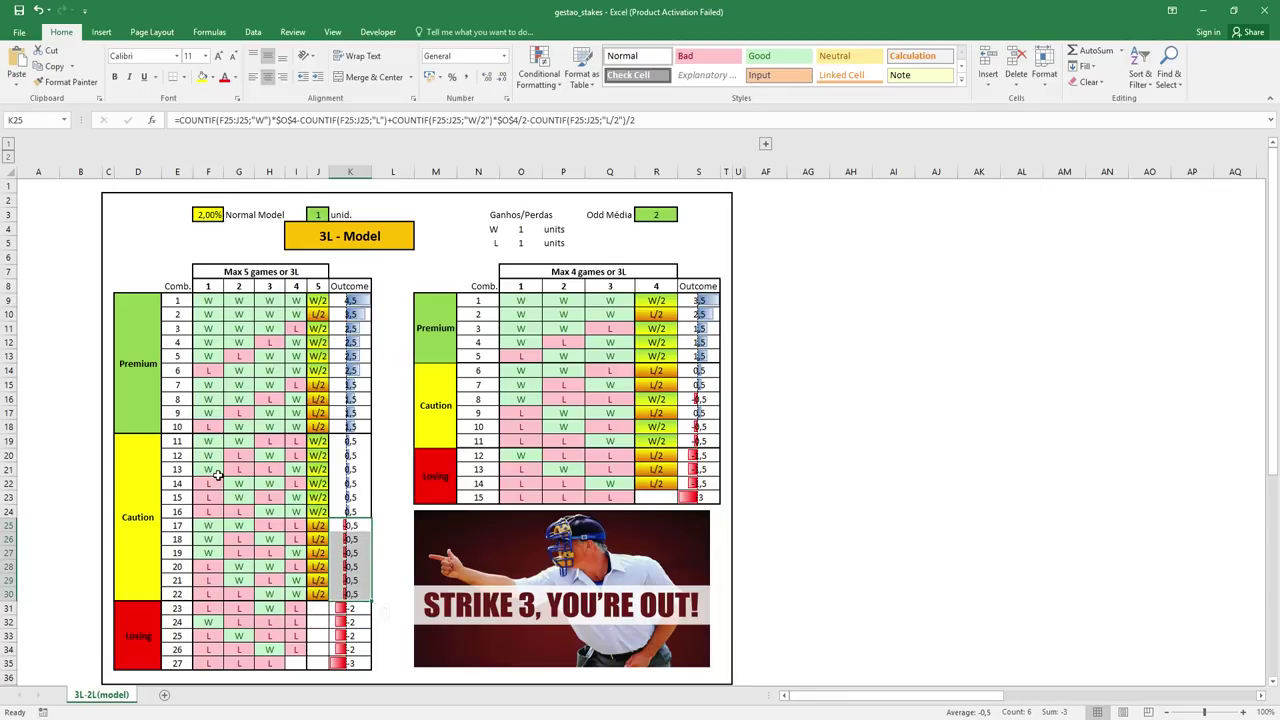
left_click_drag(224, 441, 312, 441)
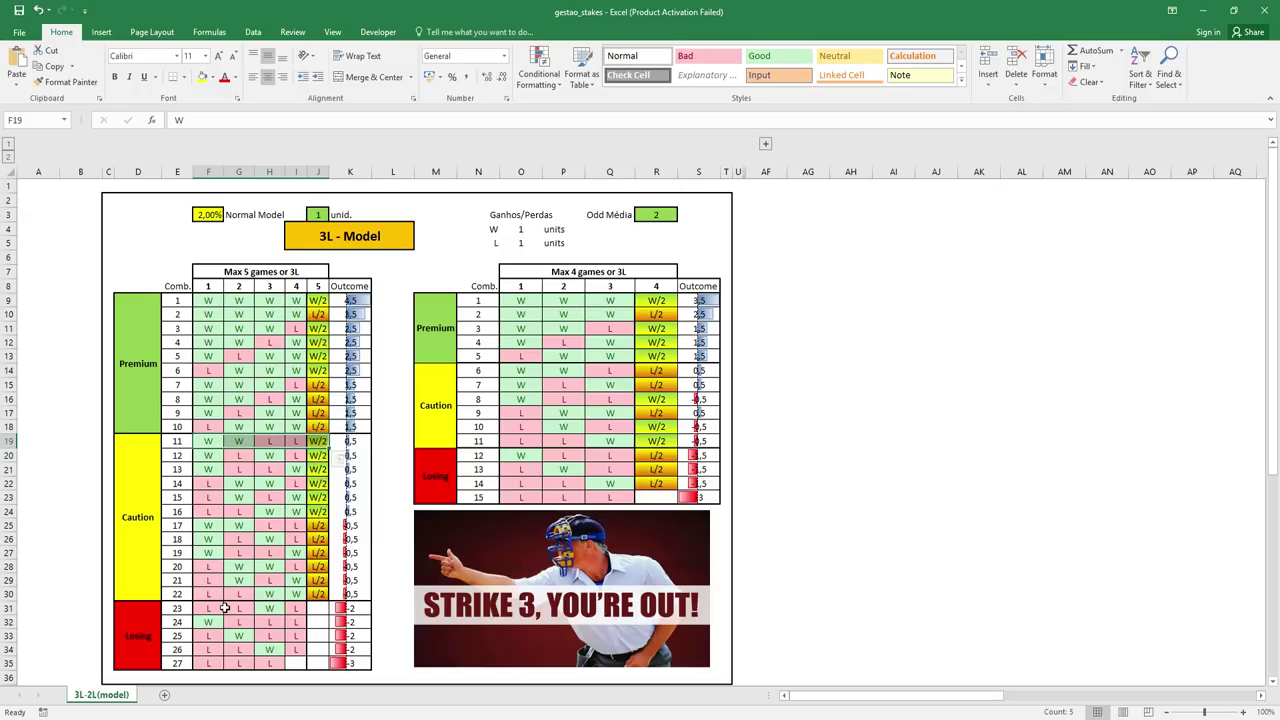
mouse_move(218, 608)
left_mouse_down()
mouse_move(293, 612)
mouse_move(293, 650)
left_mouse_up()
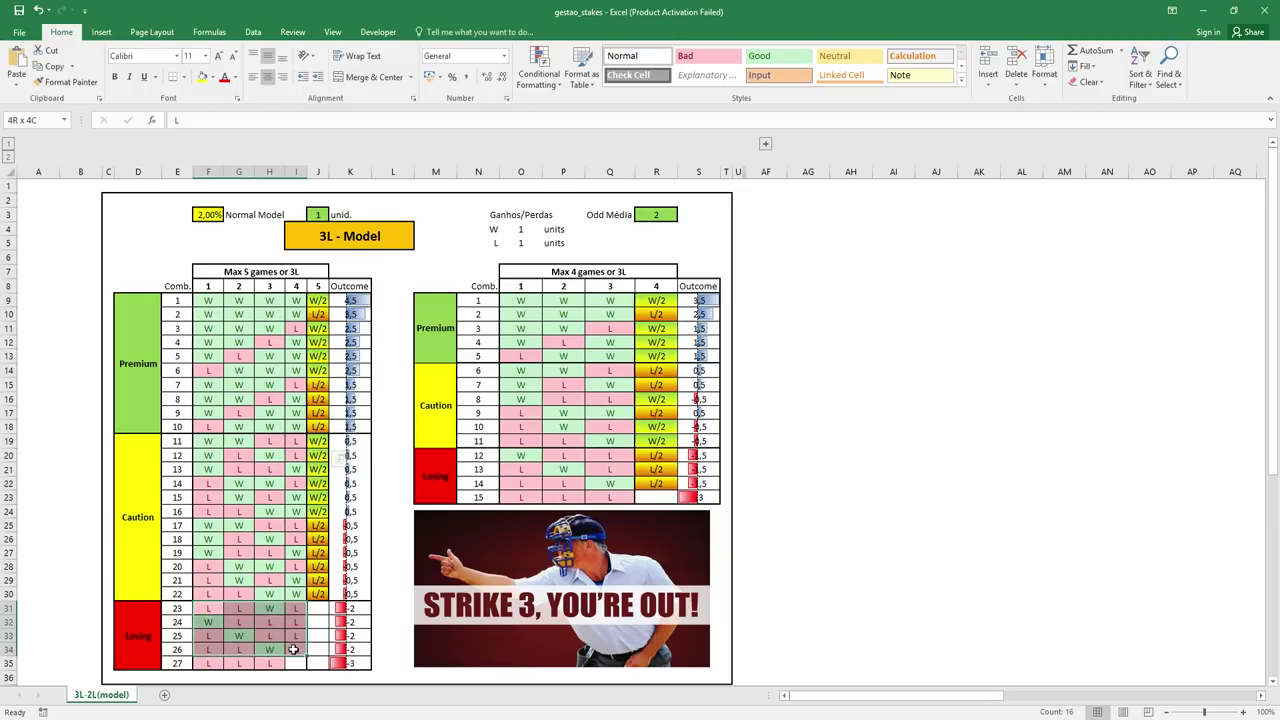
left_click_drag(207, 664, 263, 664)
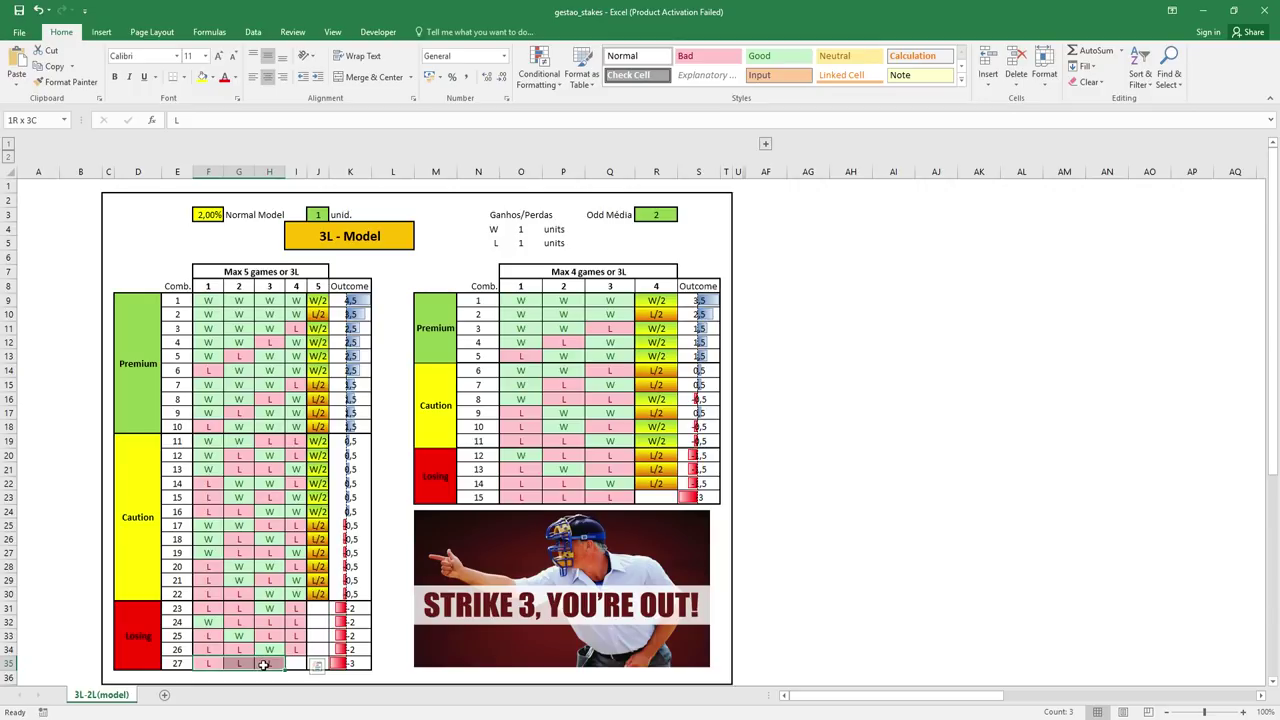
left_click(298, 662)
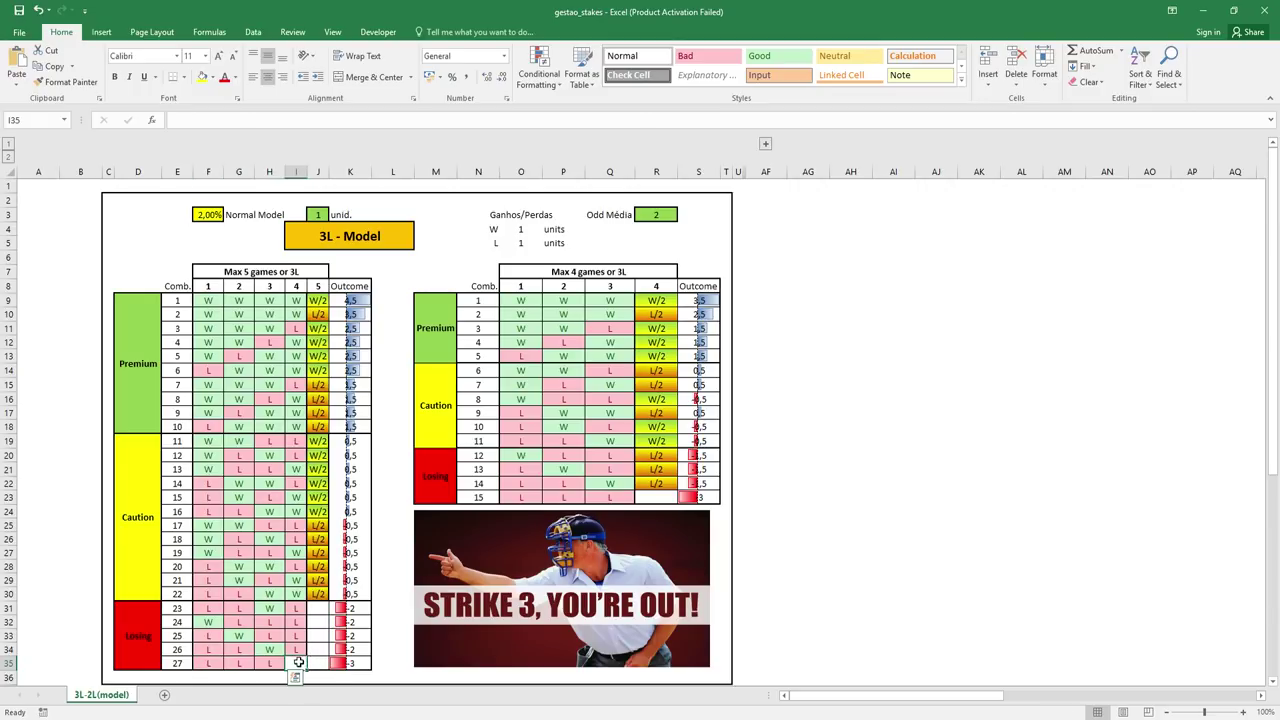
left_click(345, 663)
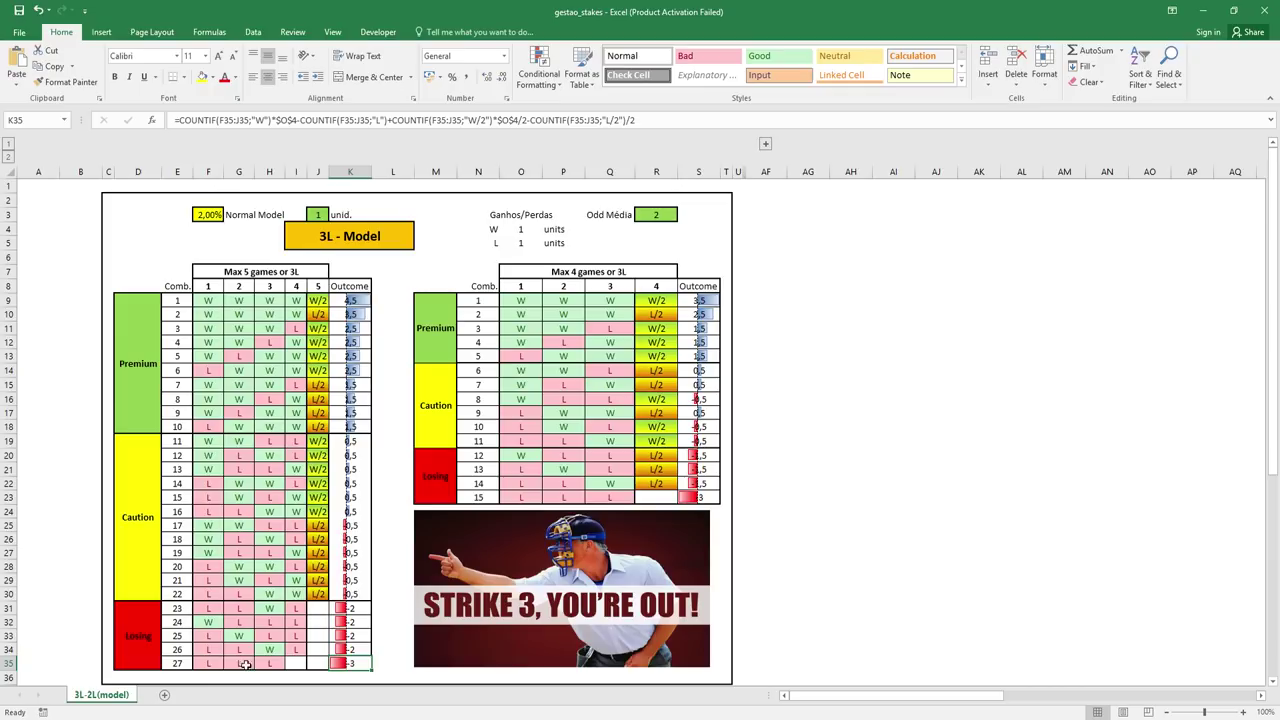
left_click_drag(208, 664, 264, 665)
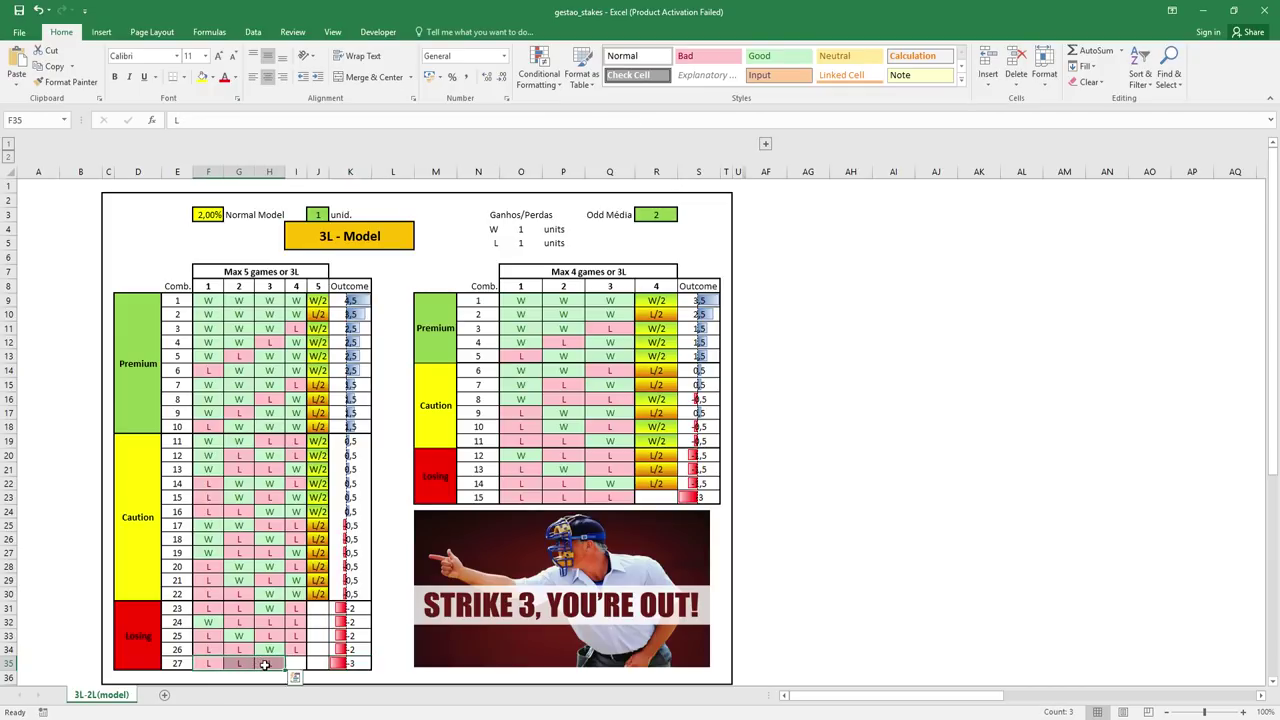
left_click(288, 665)
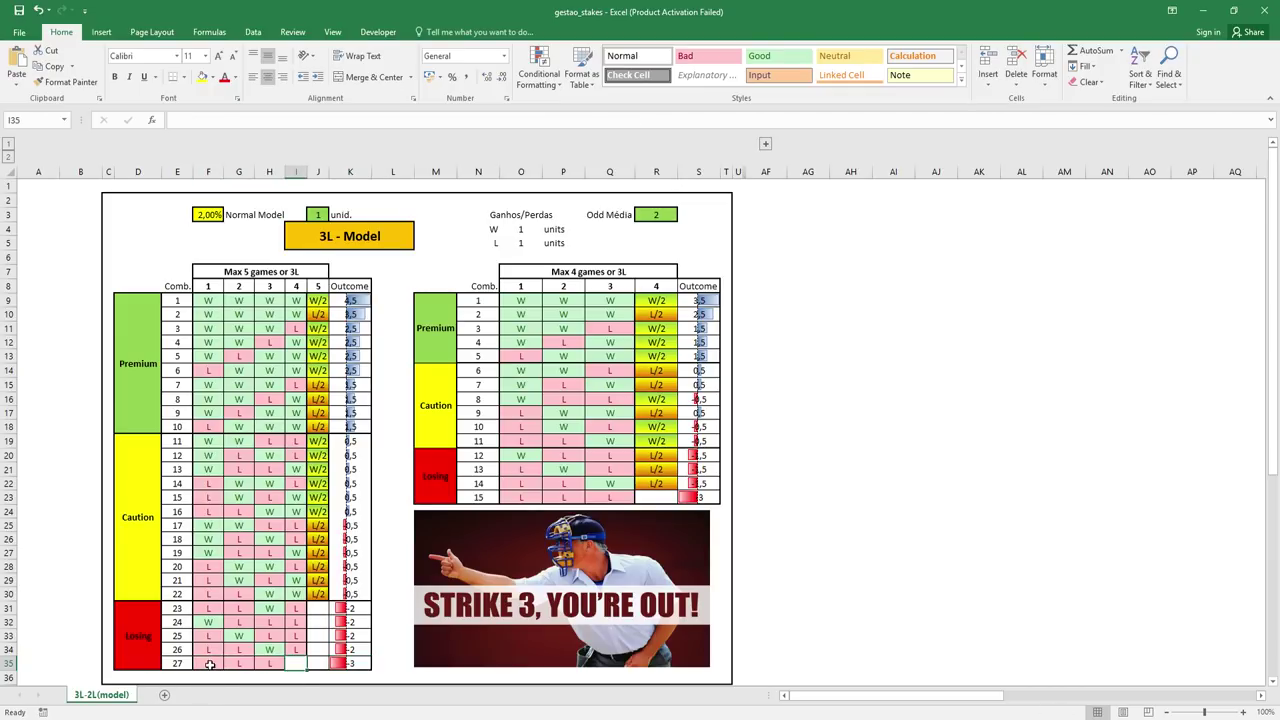
left_click_drag(211, 664, 270, 664)
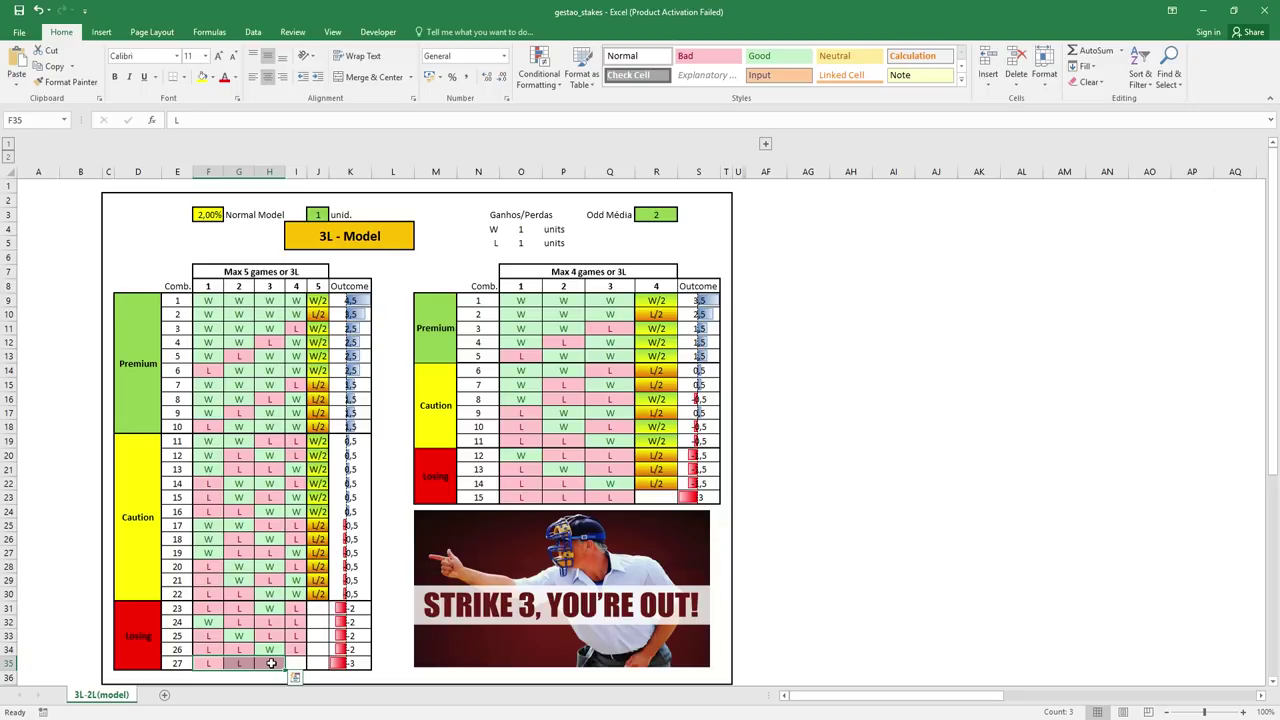
left_click_drag(208, 663, 268, 663)
left_click(350, 663)
left_click(209, 210)
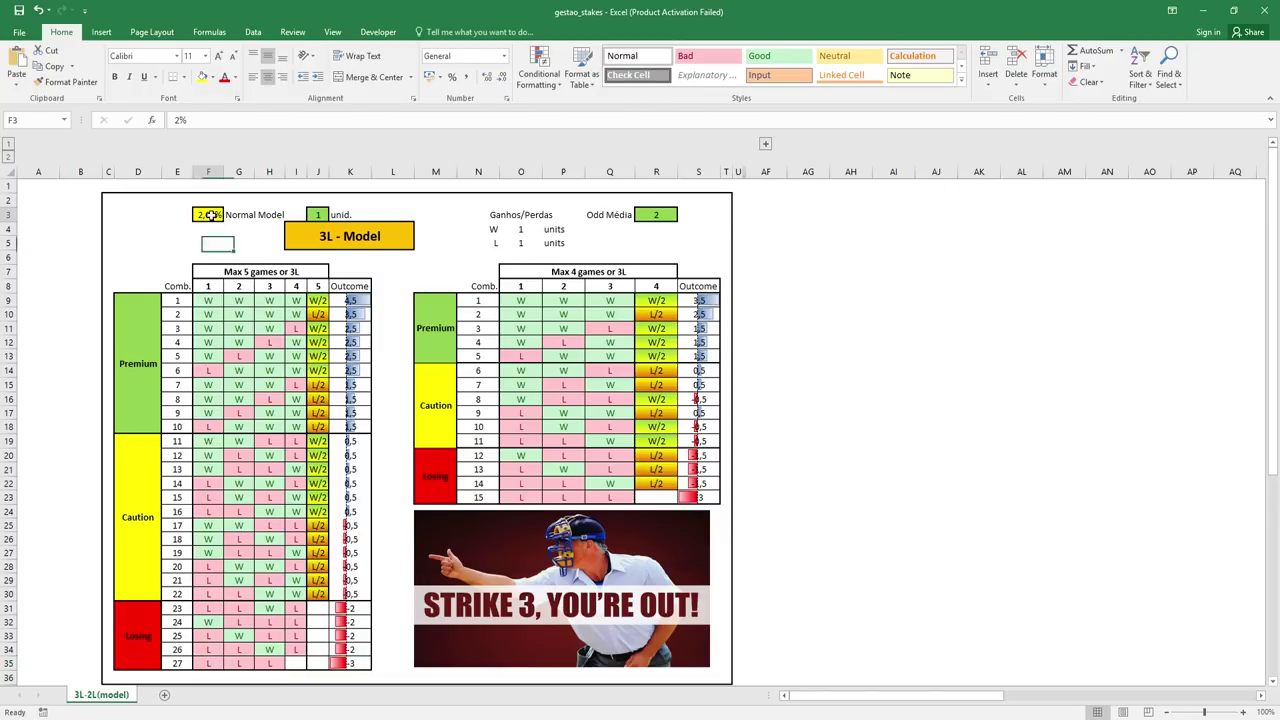
left_click(185, 215)
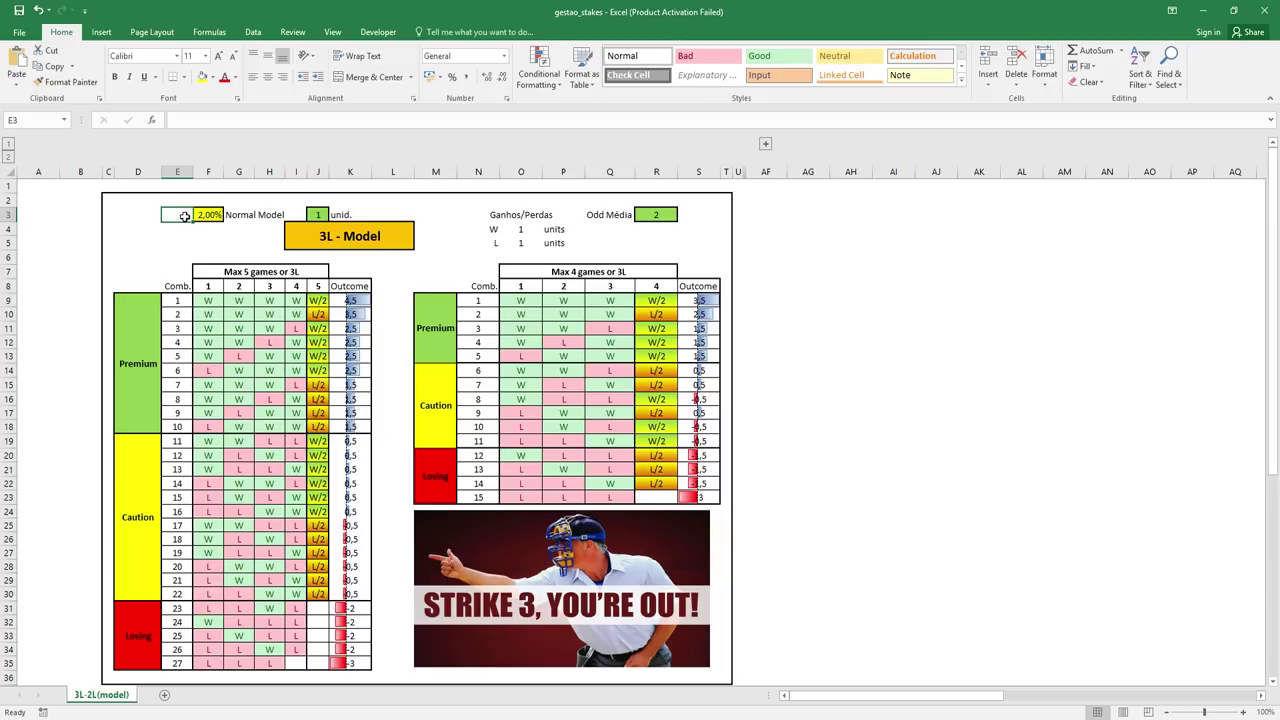
left_click(212, 216)
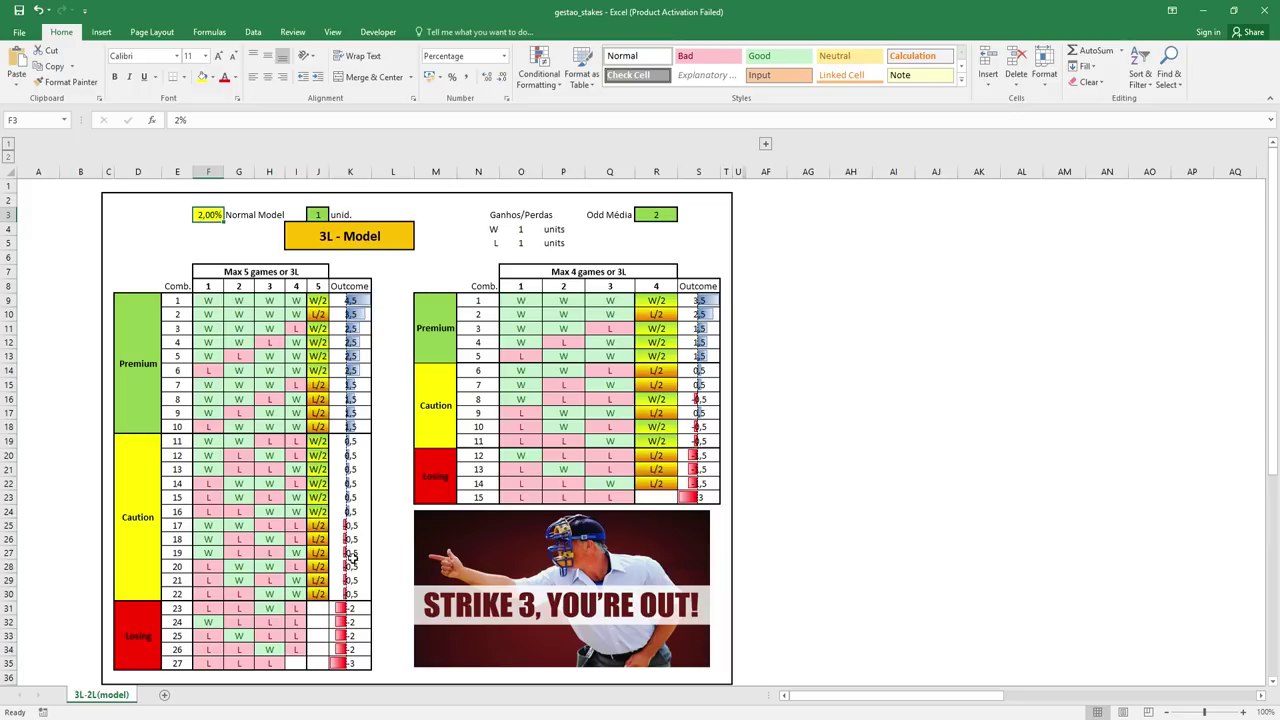
left_click(390, 593)
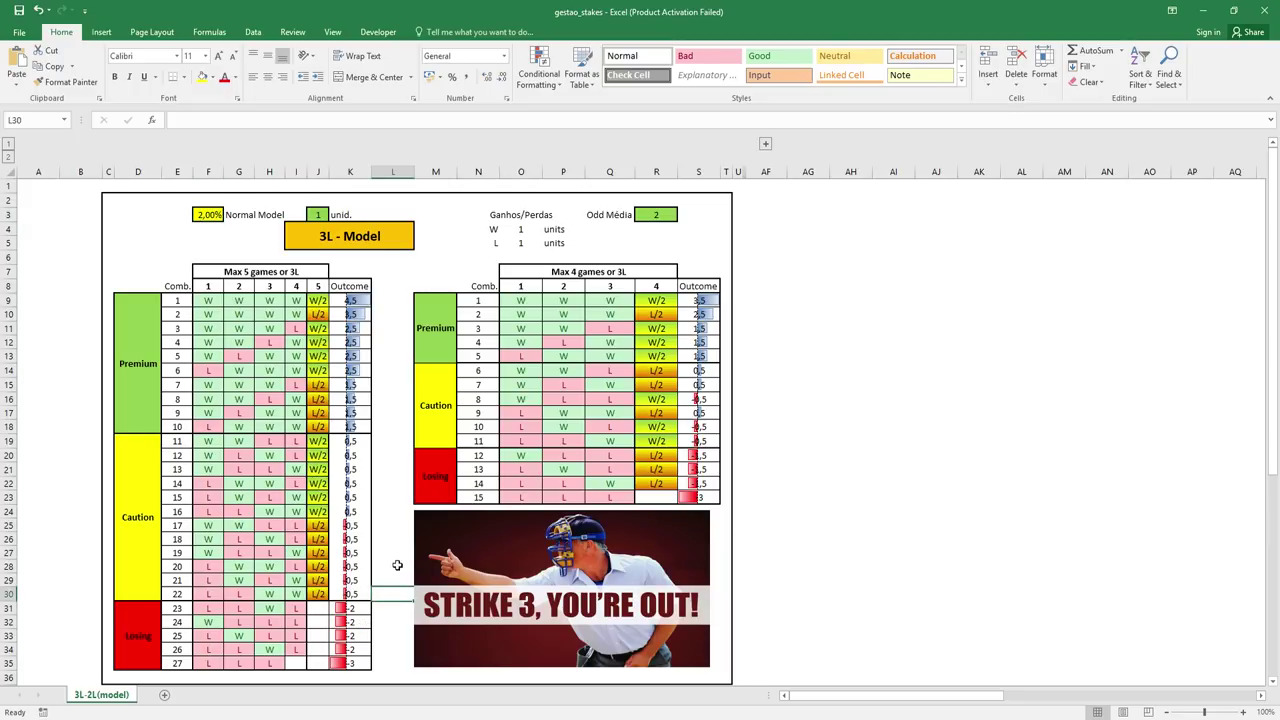
left_click(205, 214)
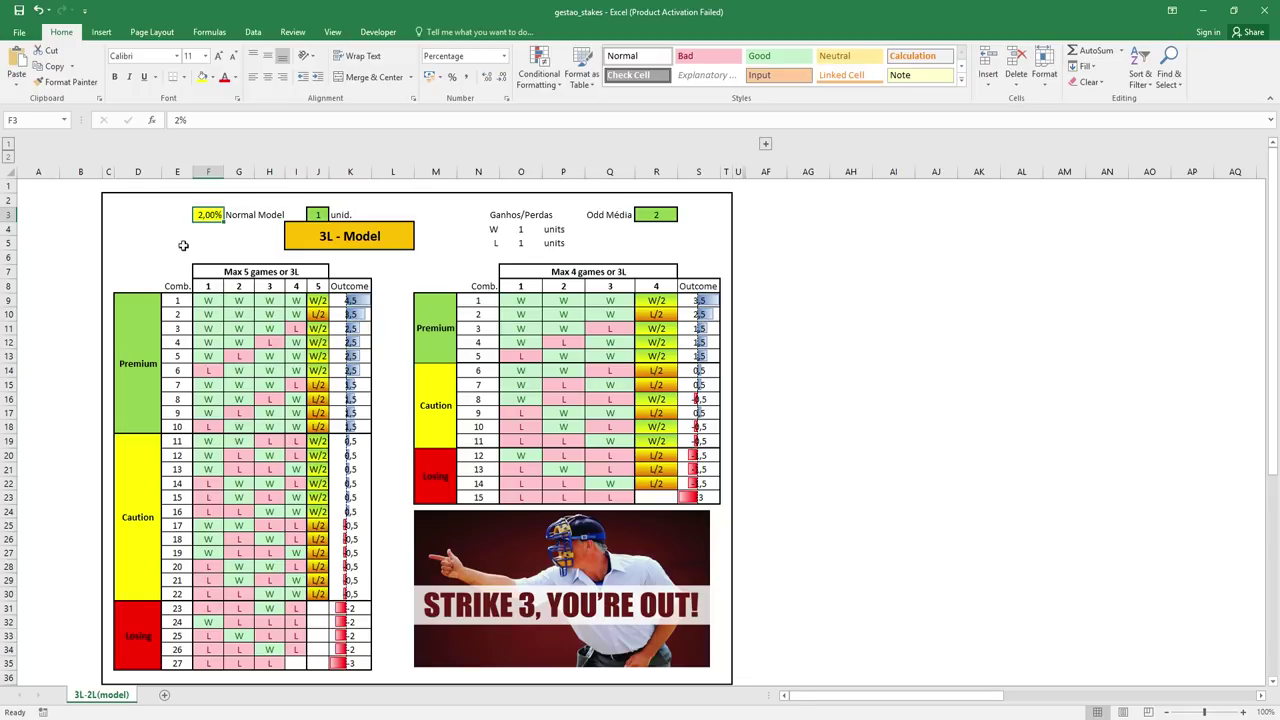
left_click(183, 244)
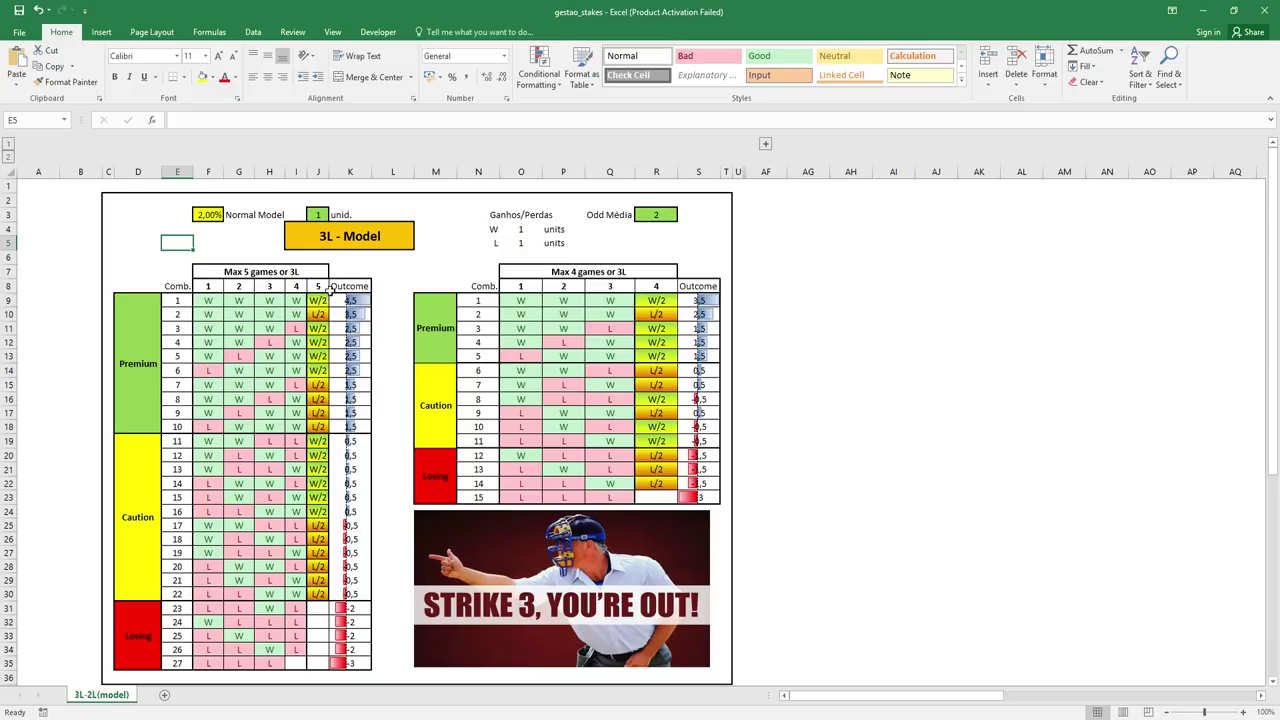
left_click(698, 260)
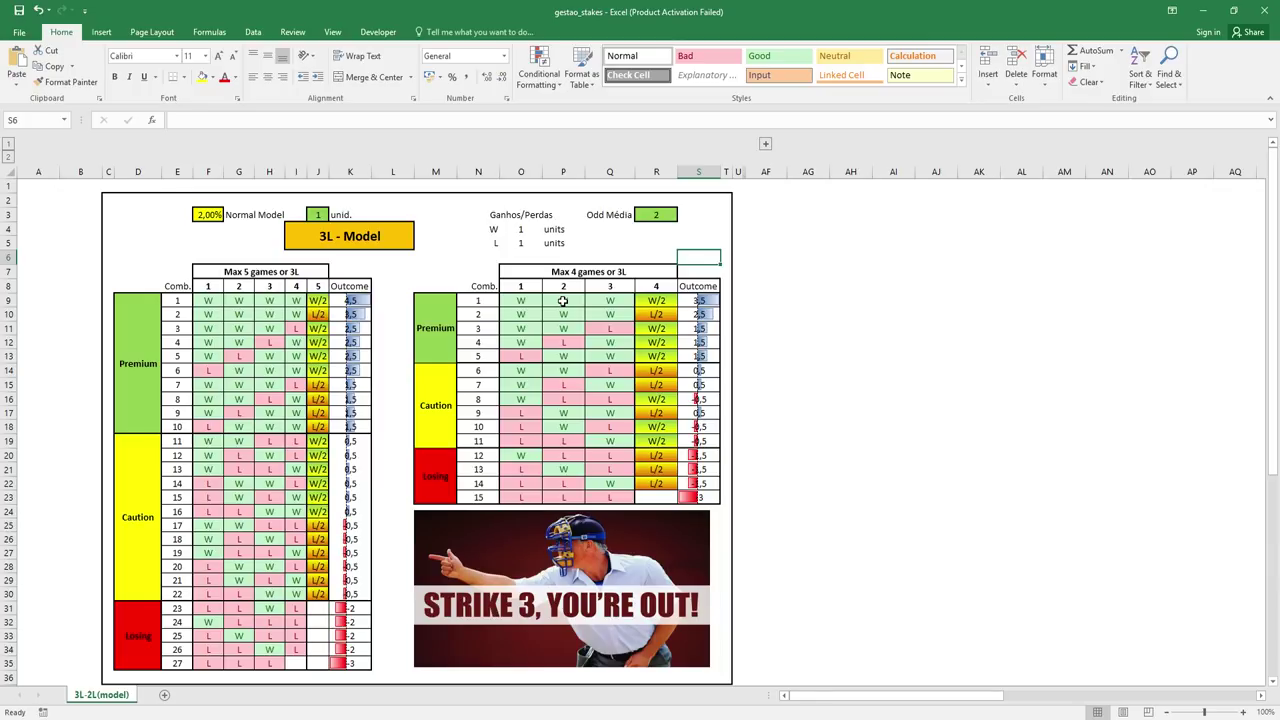
type("-")
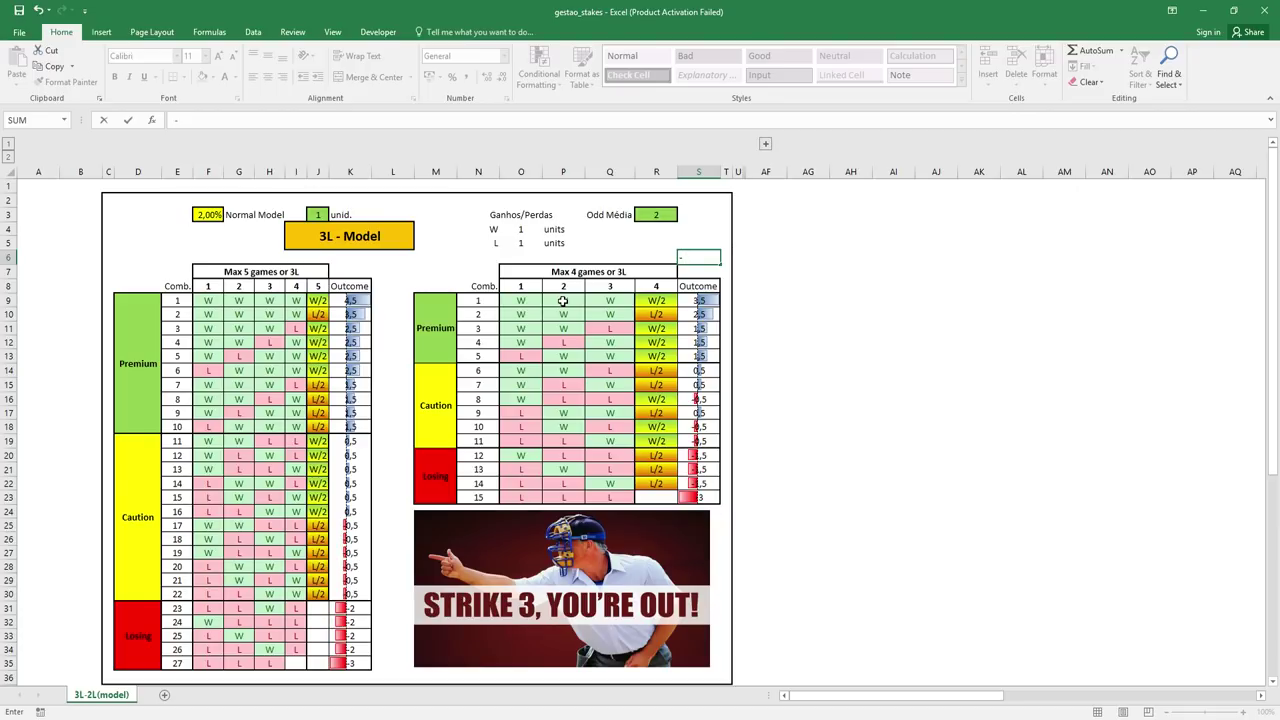
key("Escape")
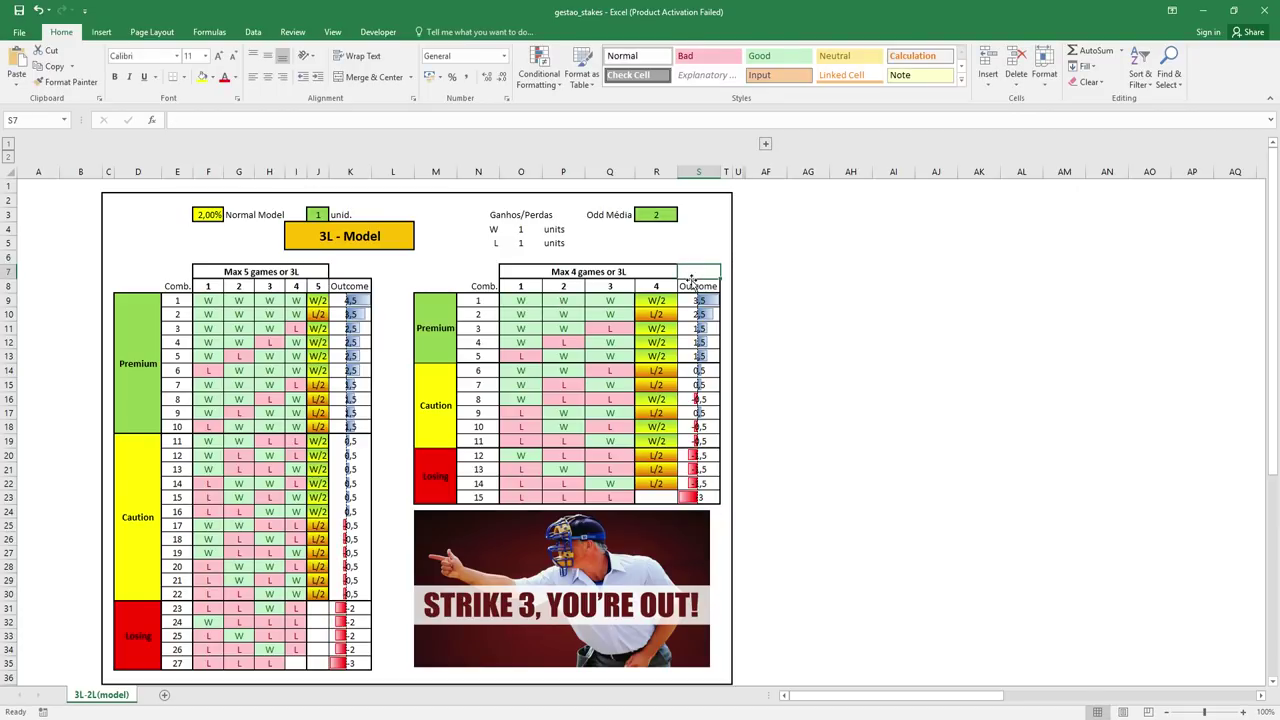
left_click(714, 247)
left_click(704, 255)
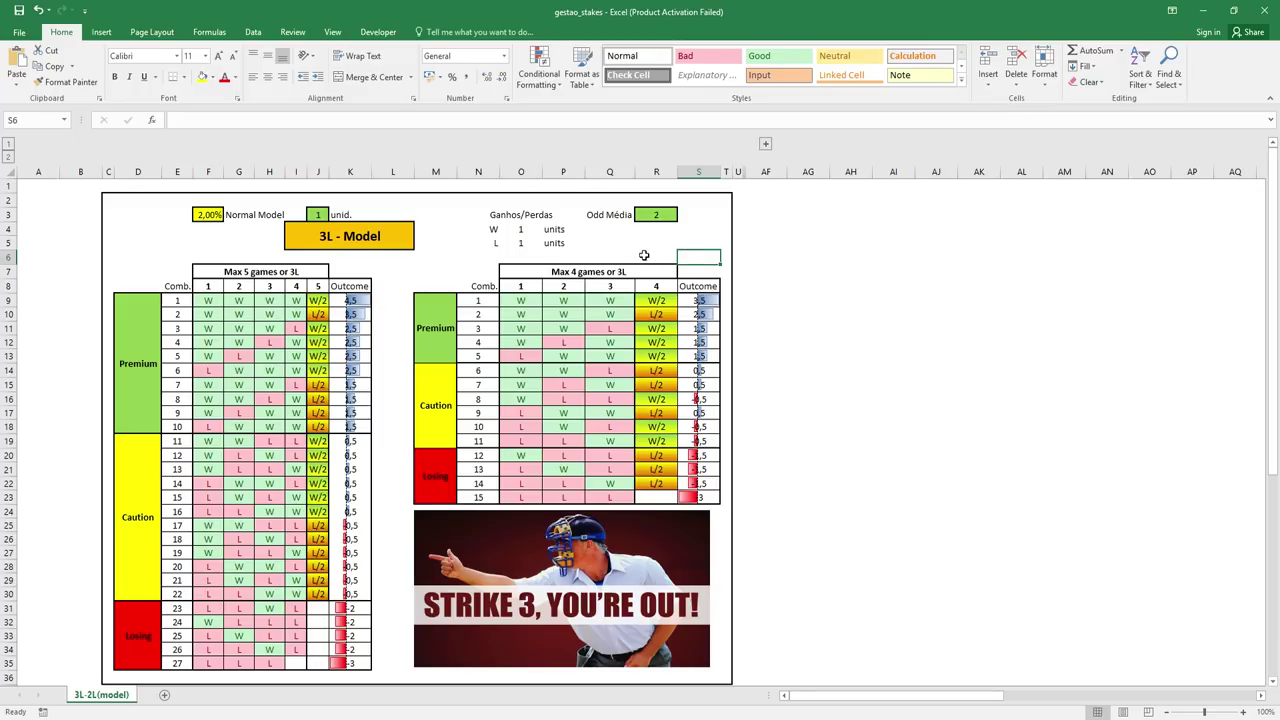
left_click(654, 216)
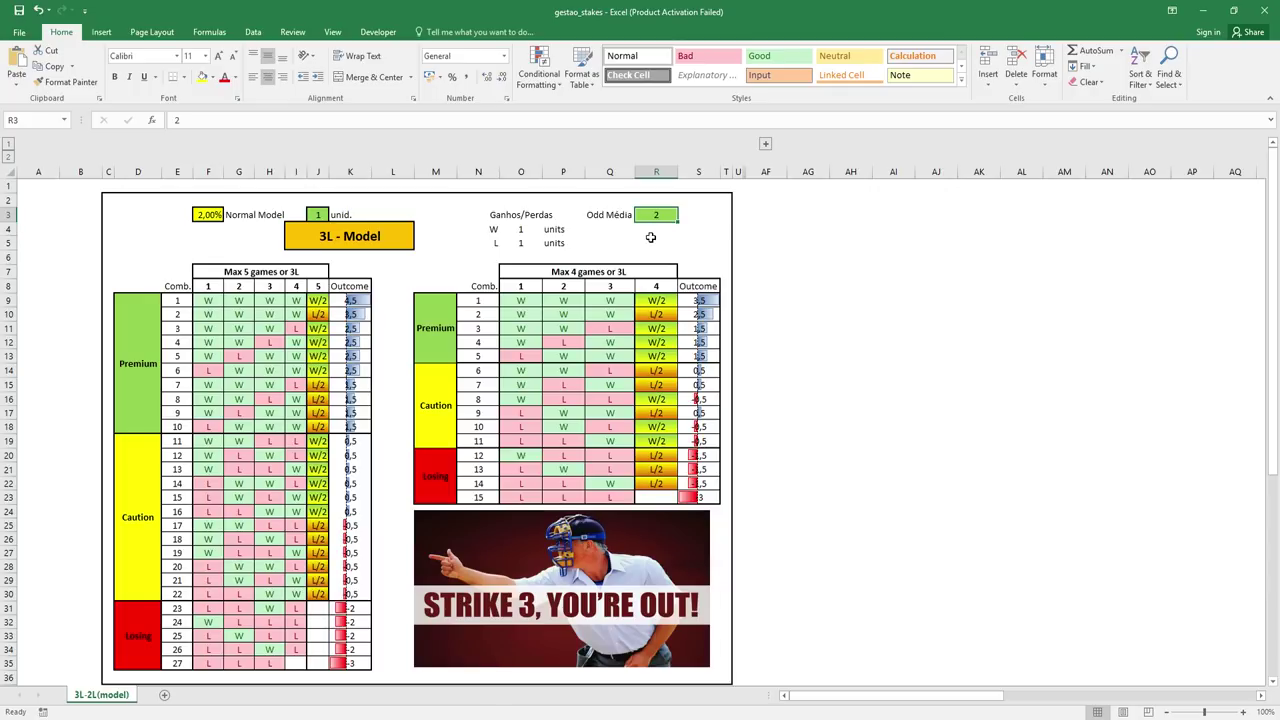
Enter 3 as the Odd Média in R3
type("3")
left_click(656, 257)
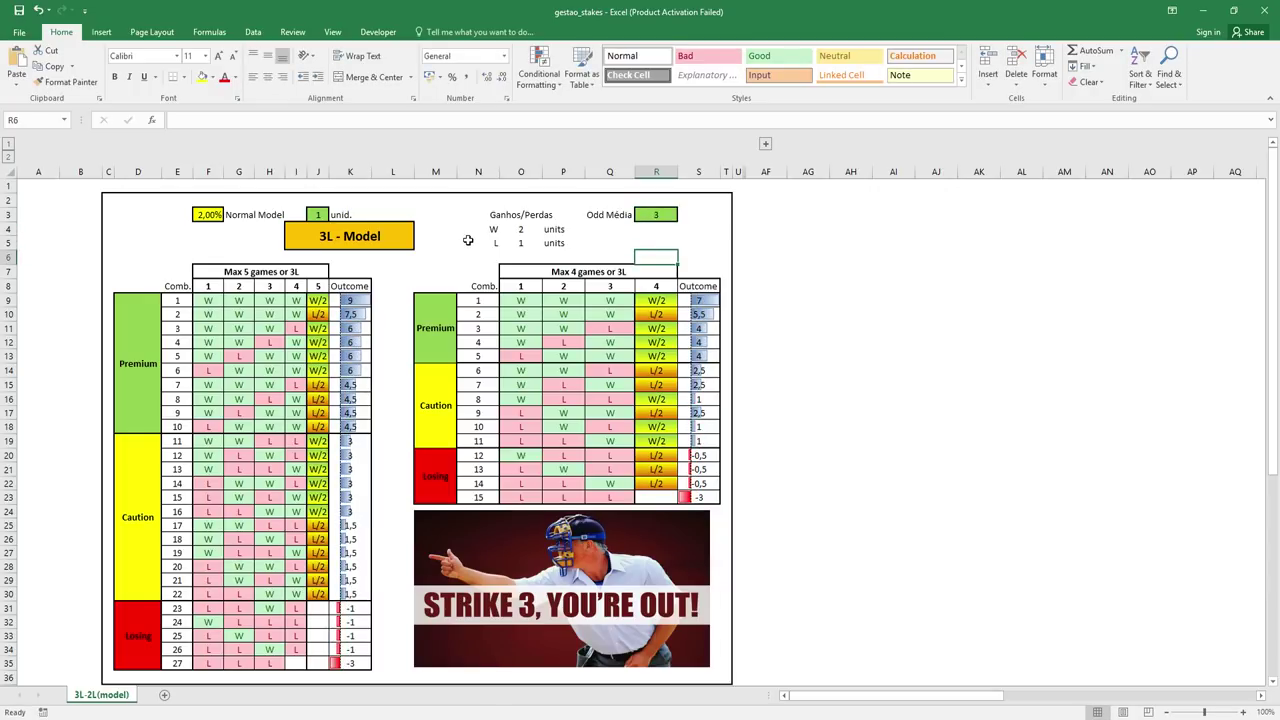
left_click(656, 219)
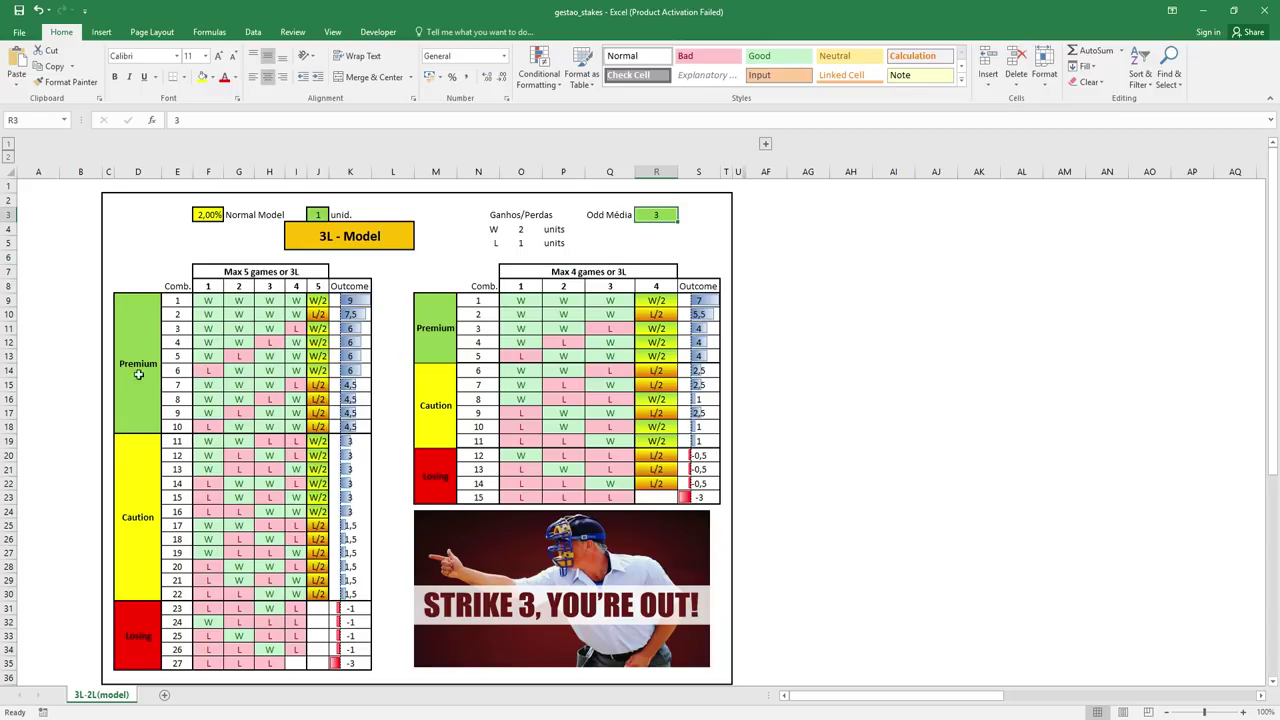
Review the recalculated Losing outcomes of the 3L table, including combinations 23 and 27
left_click_drag(134, 614, 340, 657)
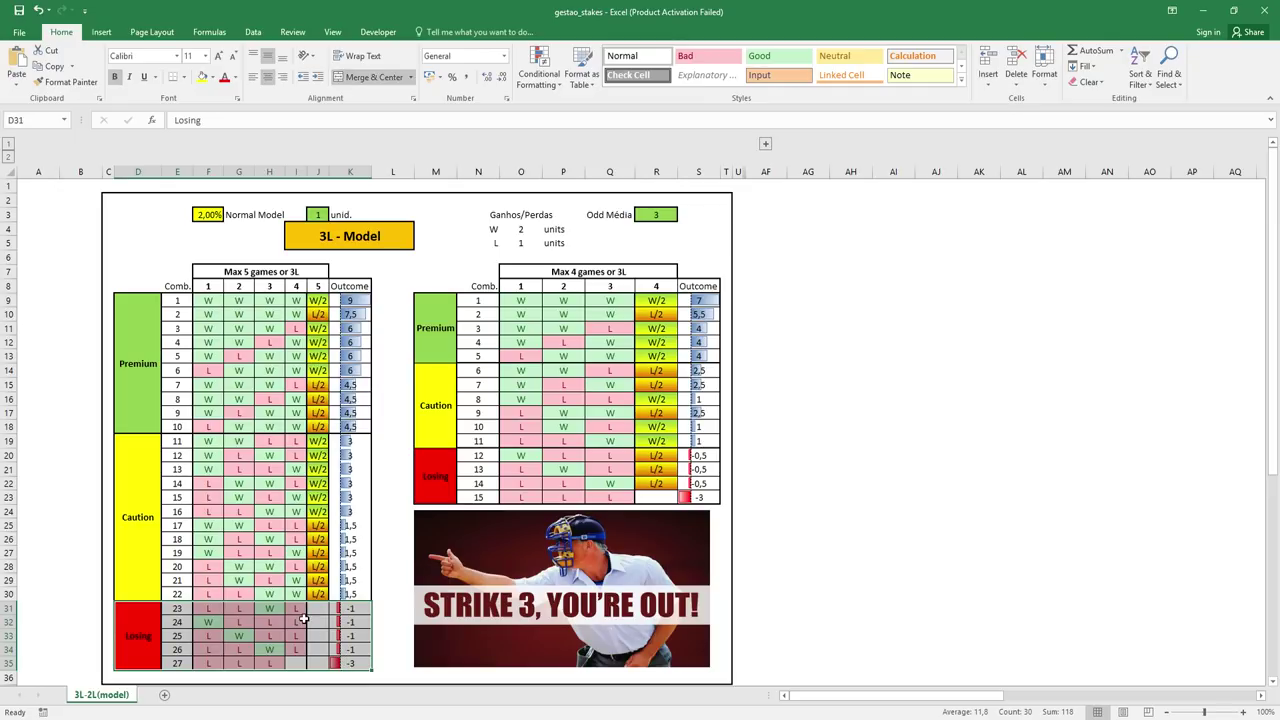
left_click(269, 607)
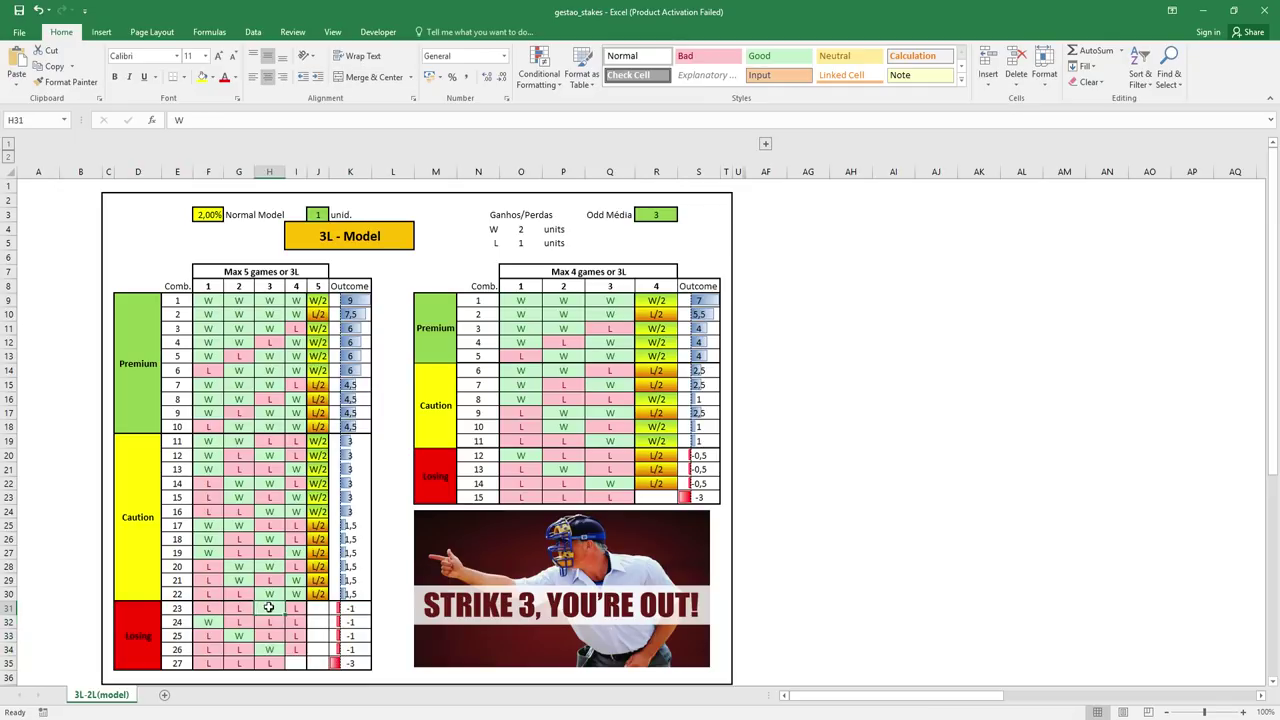
mouse_move(180, 607)
left_mouse_down()
mouse_move(201, 635)
mouse_move(350, 649)
left_mouse_up()
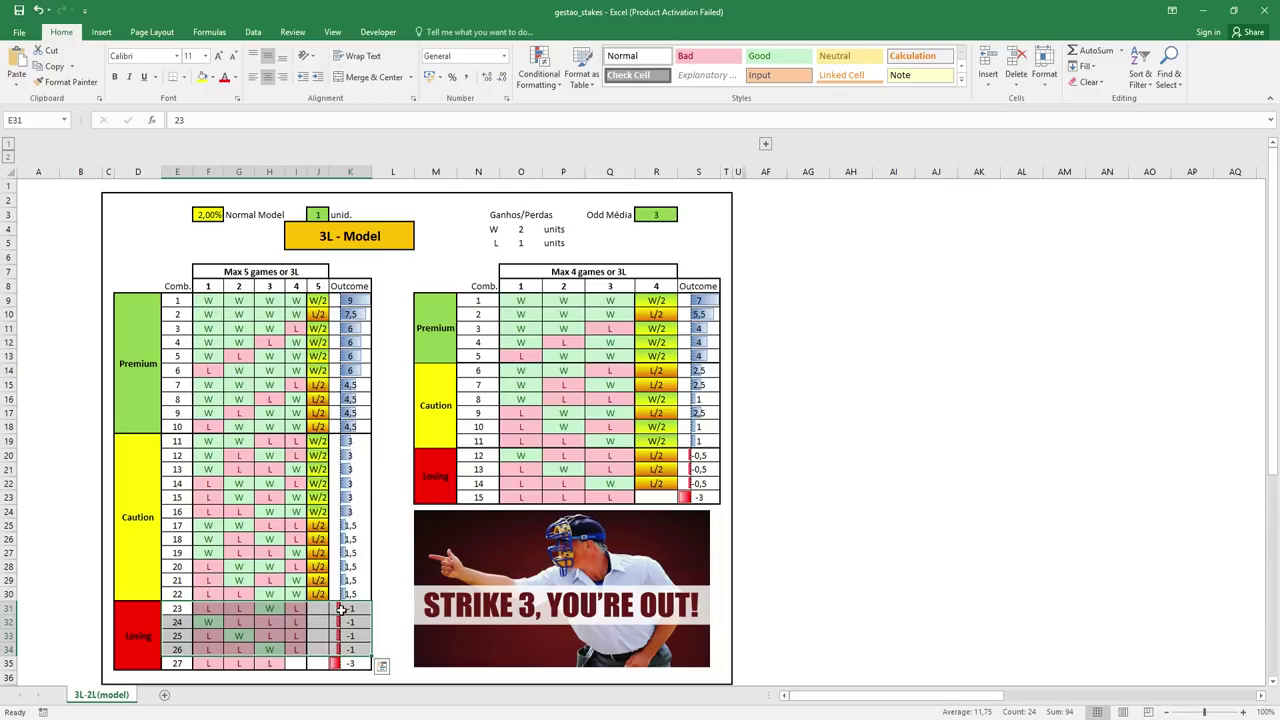
left_click_drag(208, 663, 334, 662)
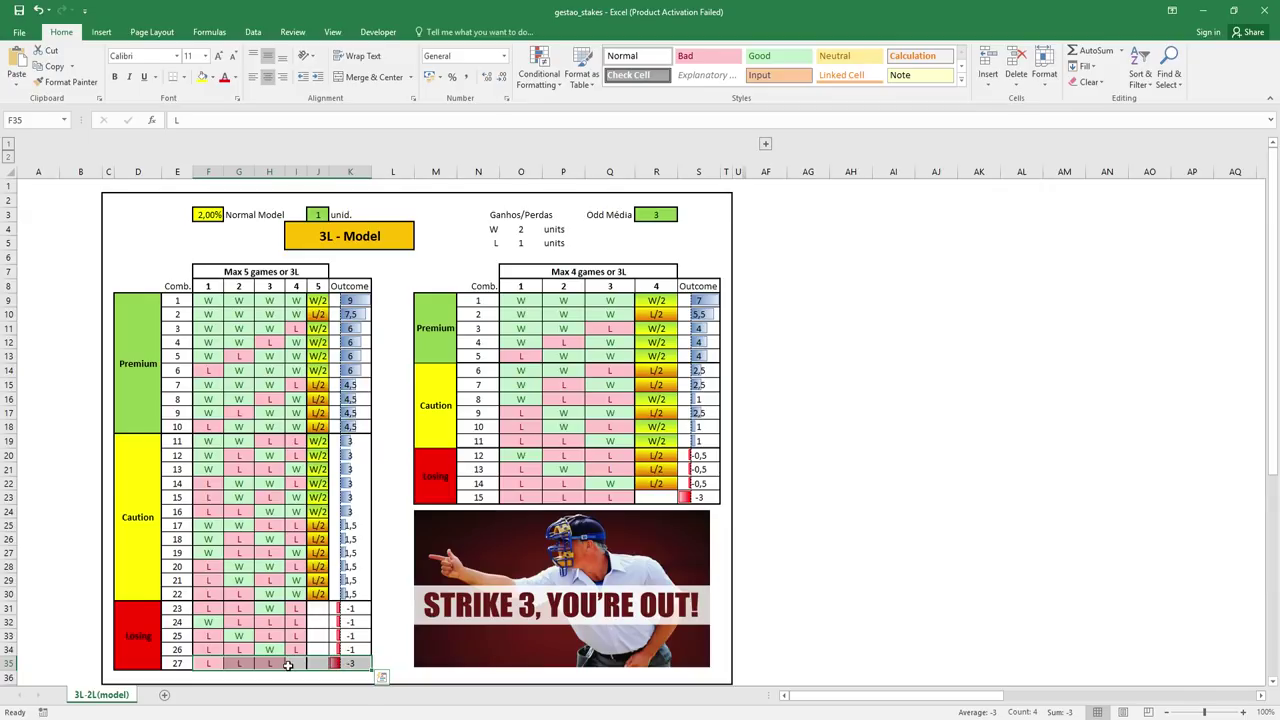
left_click(289, 665)
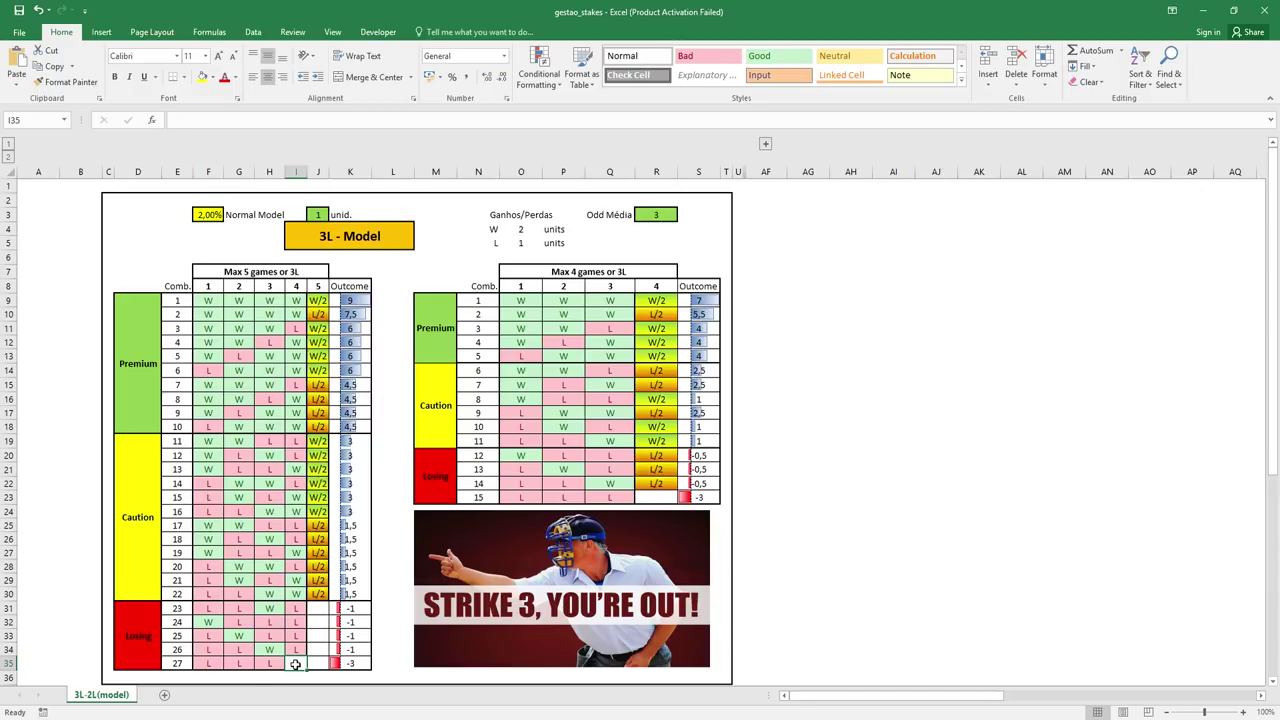
left_click_drag(208, 663, 270, 663)
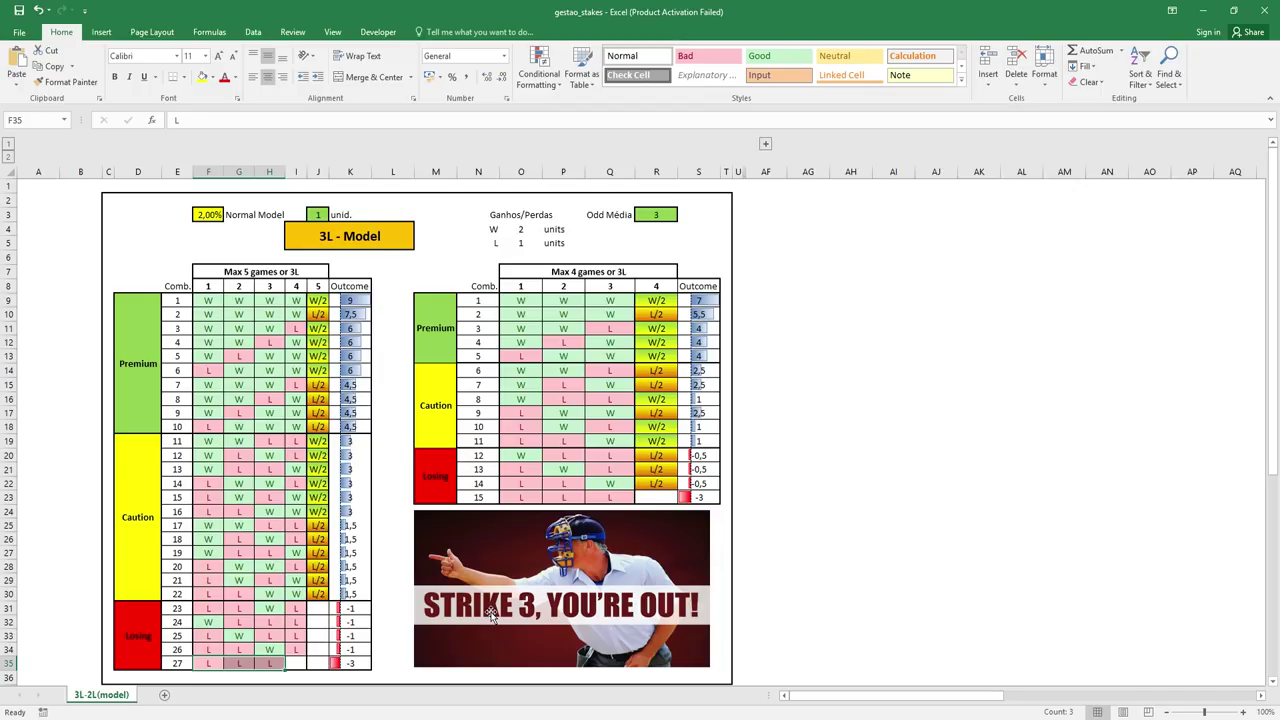
left_click(295, 677)
left_click(266, 578)
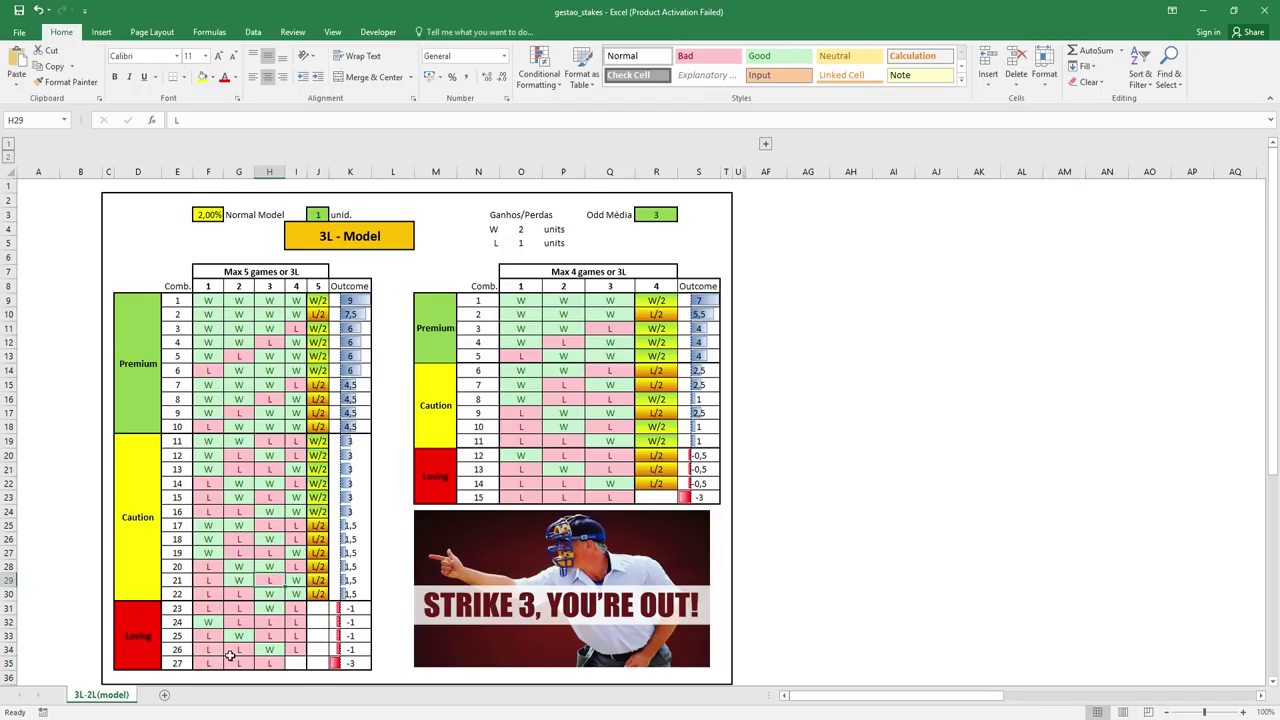
Inspect the Caution block's results and outcomes for combinations 11–22
left_click(144, 339)
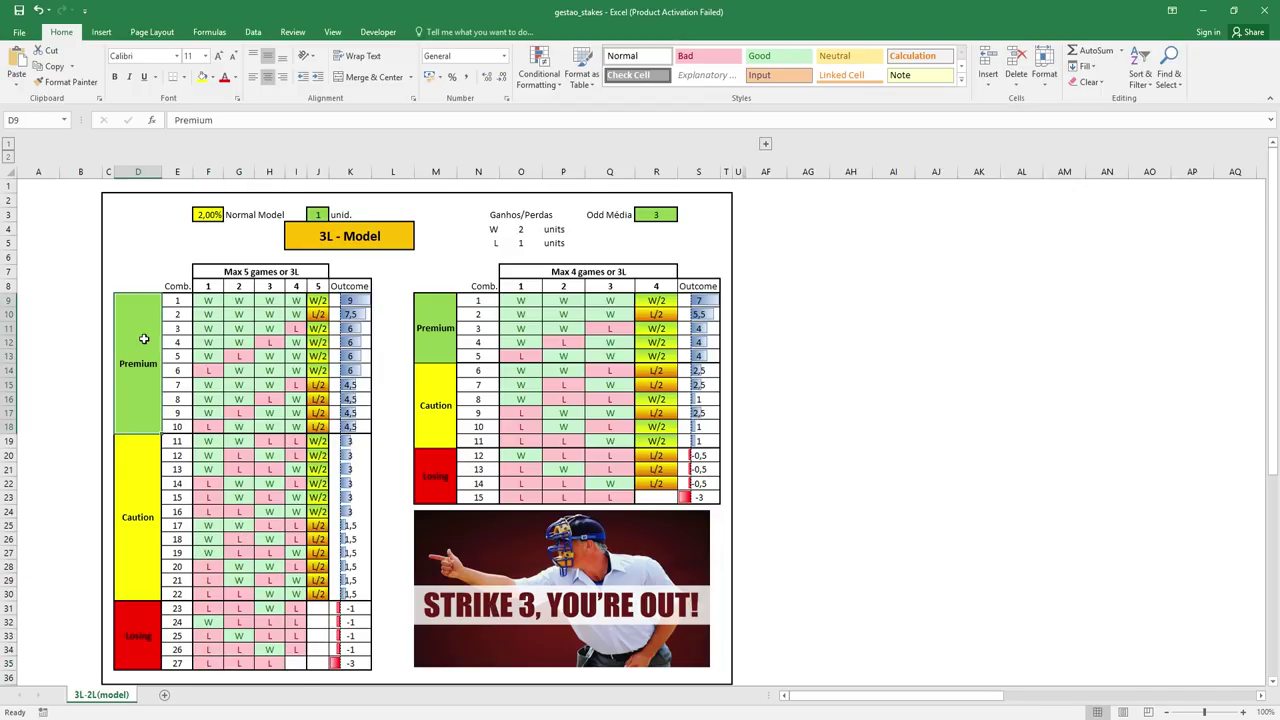
mouse_move(208, 453)
left_mouse_down()
mouse_move(316, 592)
mouse_move(298, 592)
left_mouse_up()
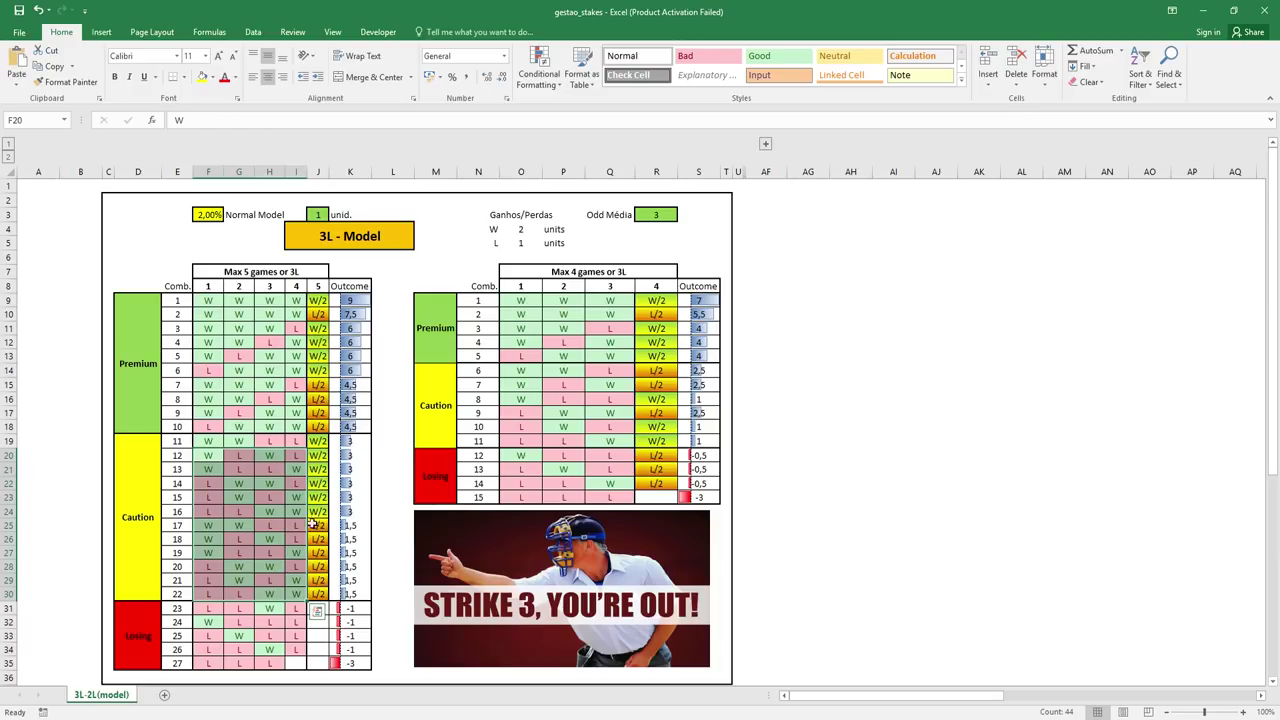
left_click_drag(350, 511, 350, 437)
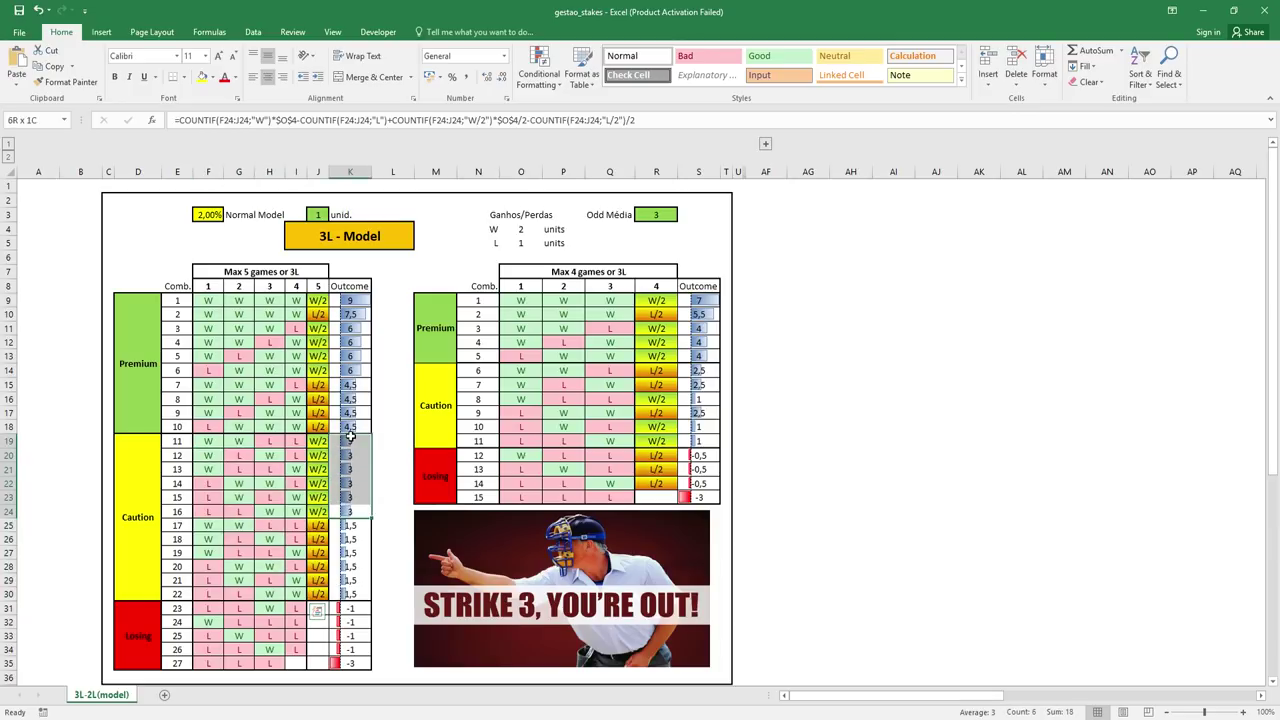
left_click_drag(352, 526, 352, 594)
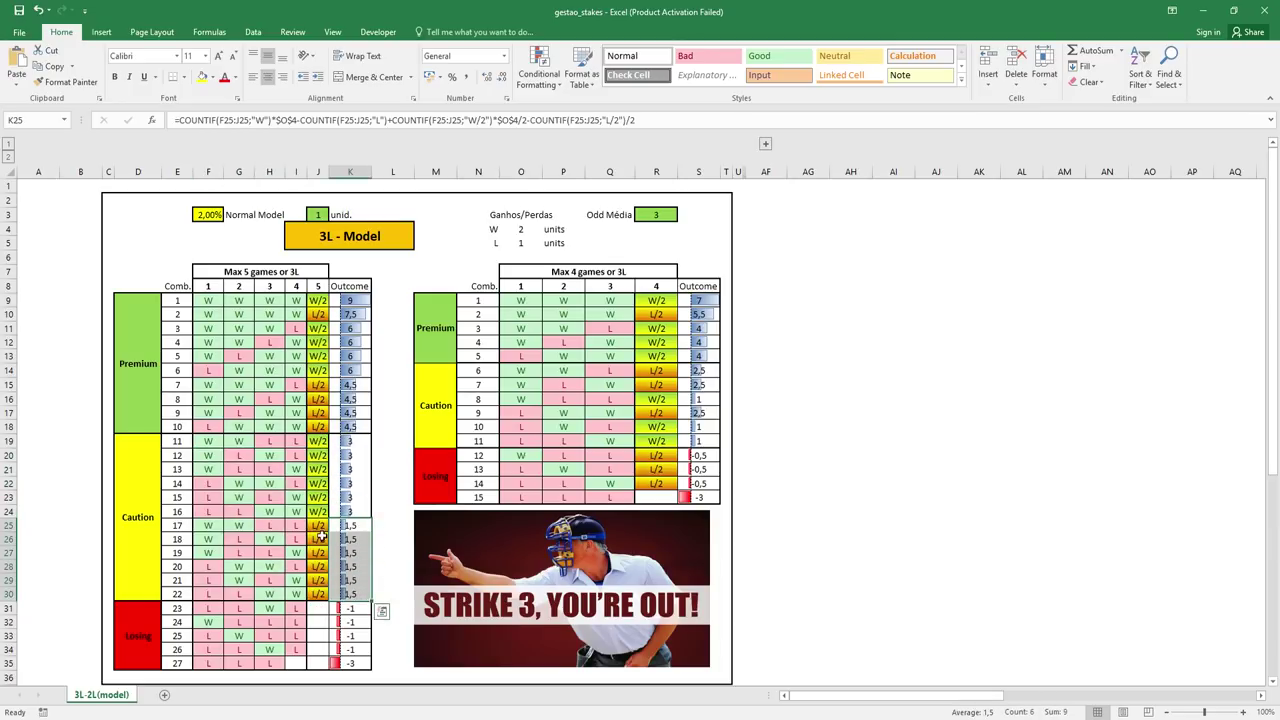
left_click(205, 524)
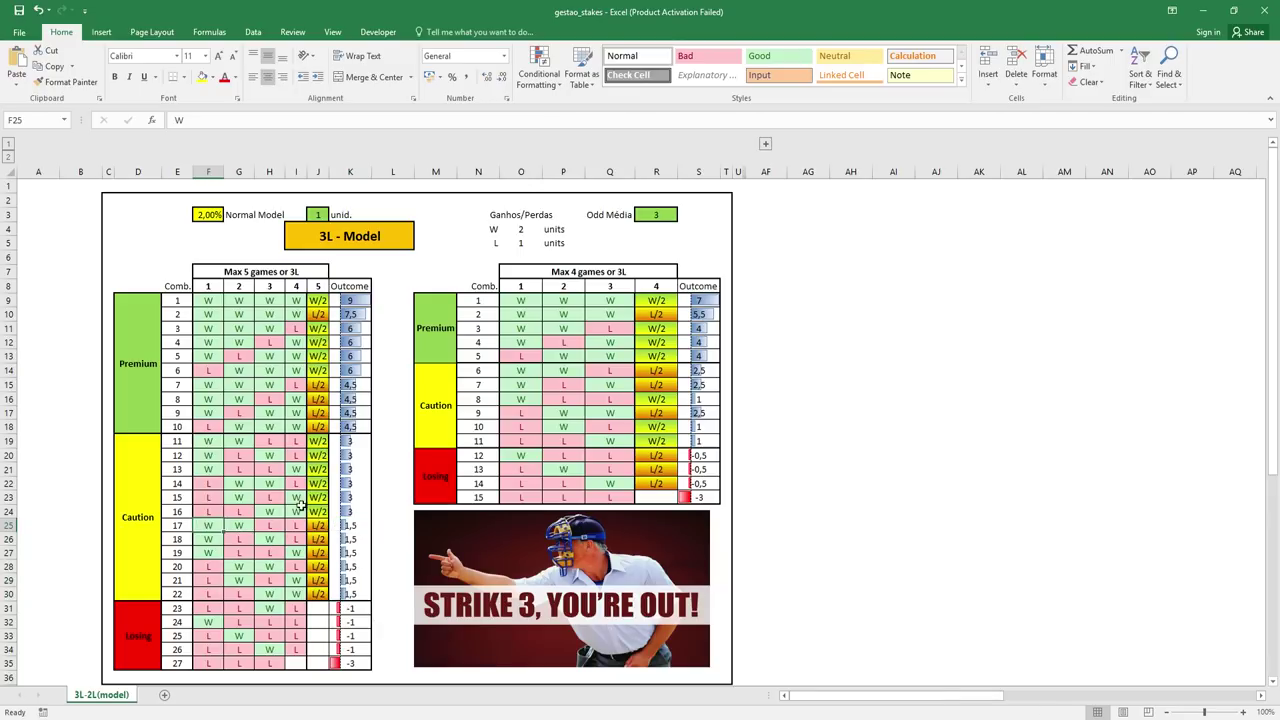
left_click_drag(278, 525, 302, 524)
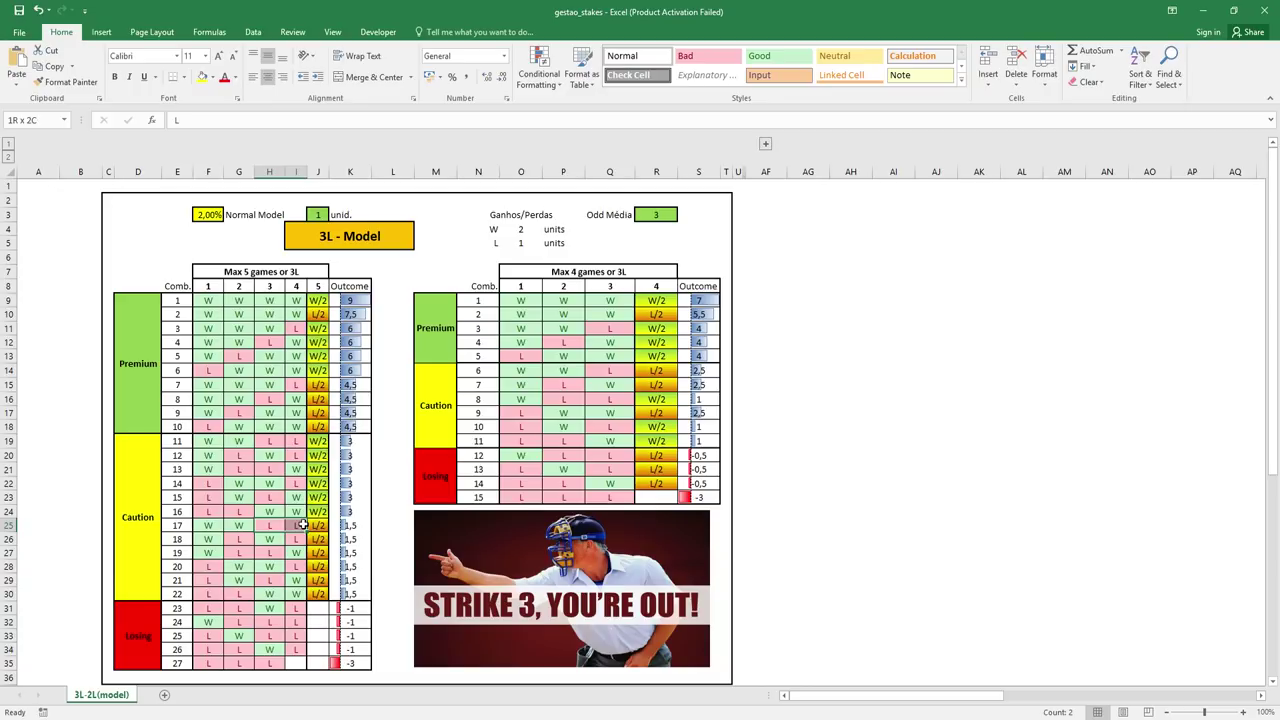
left_click(236, 523)
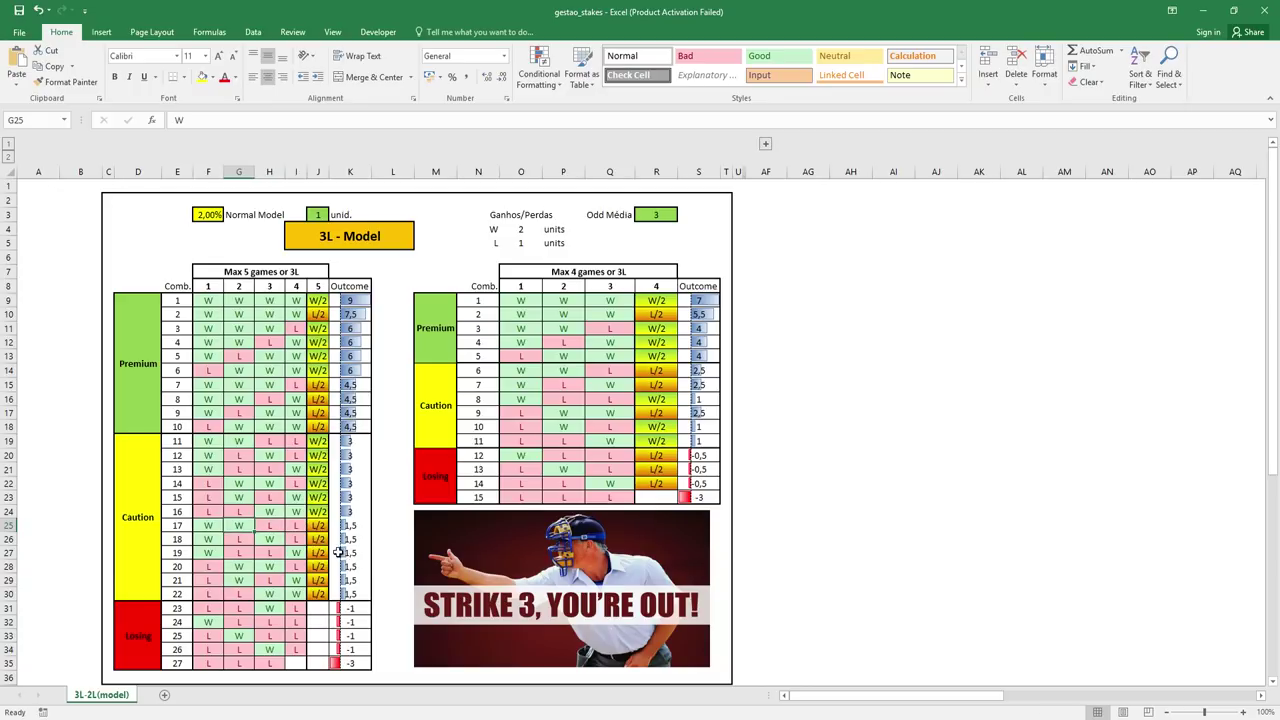
left_click(300, 498)
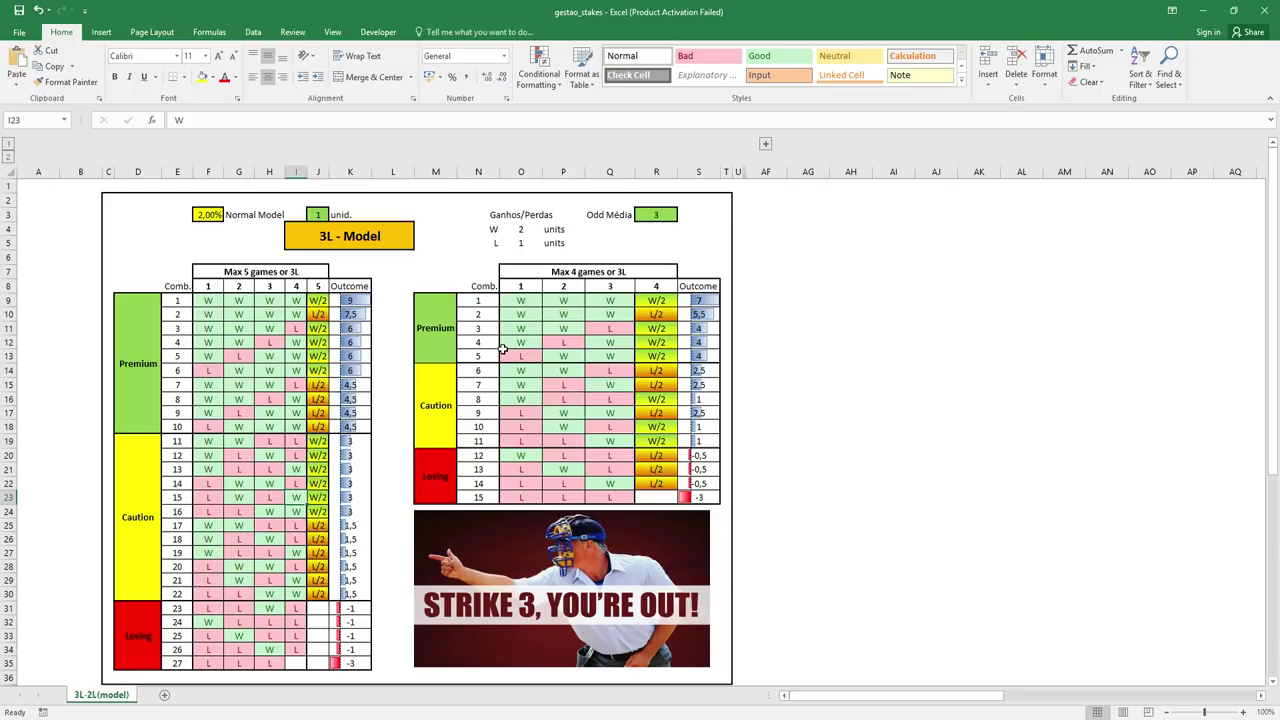
Compare the three-loss rows of 3L combination 27 and 2L combination 15, then scroll right
left_click(568, 355)
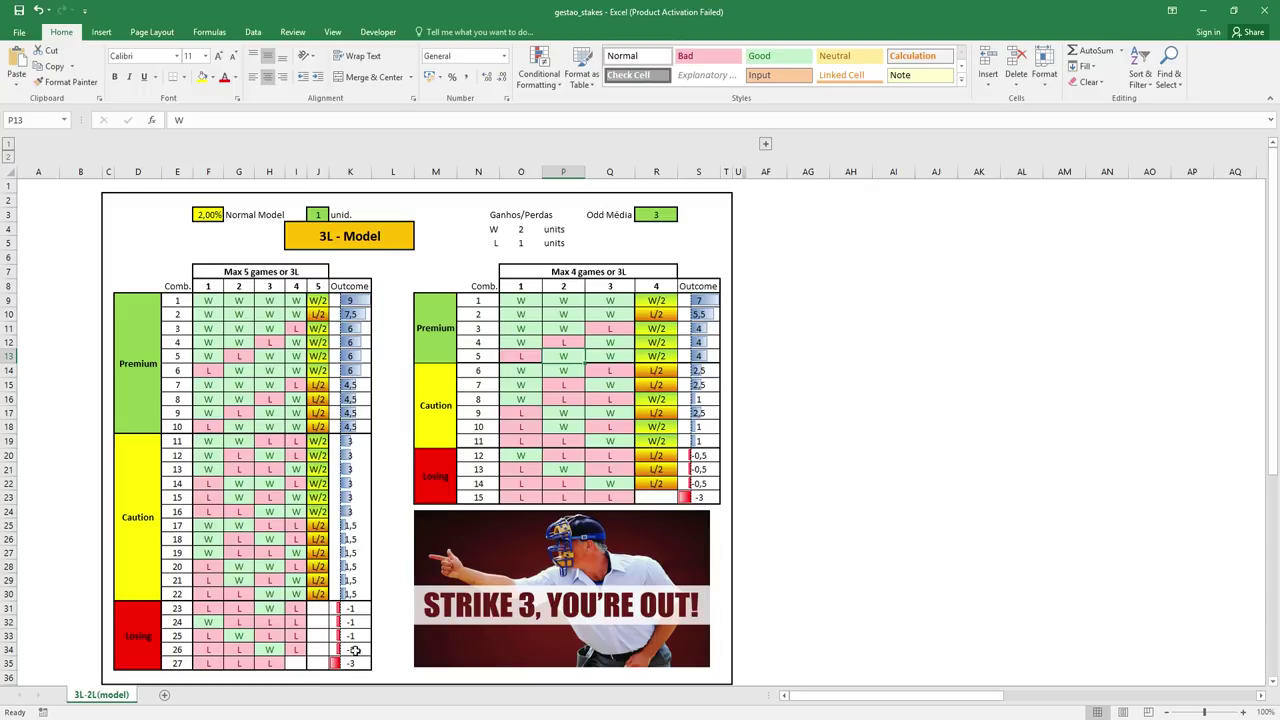
left_click_drag(220, 664, 268, 663)
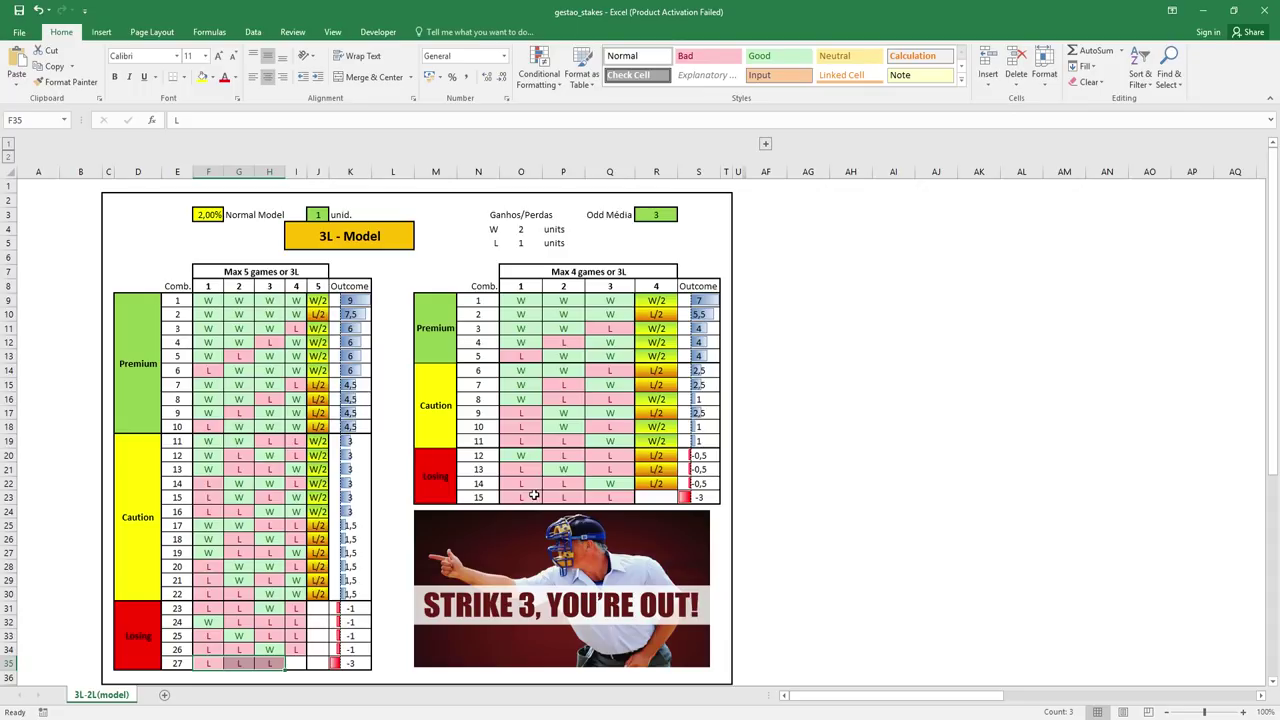
left_click_drag(516, 498, 606, 495)
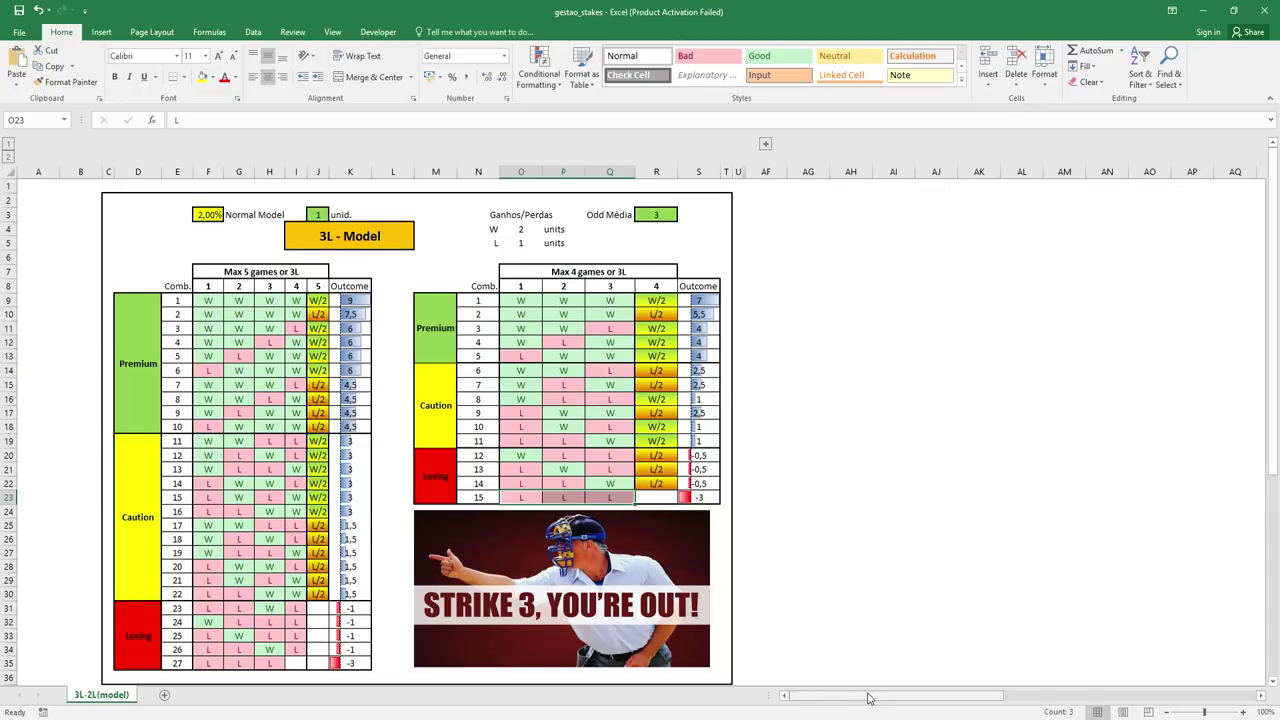
left_click_drag(868, 698, 1260, 697)
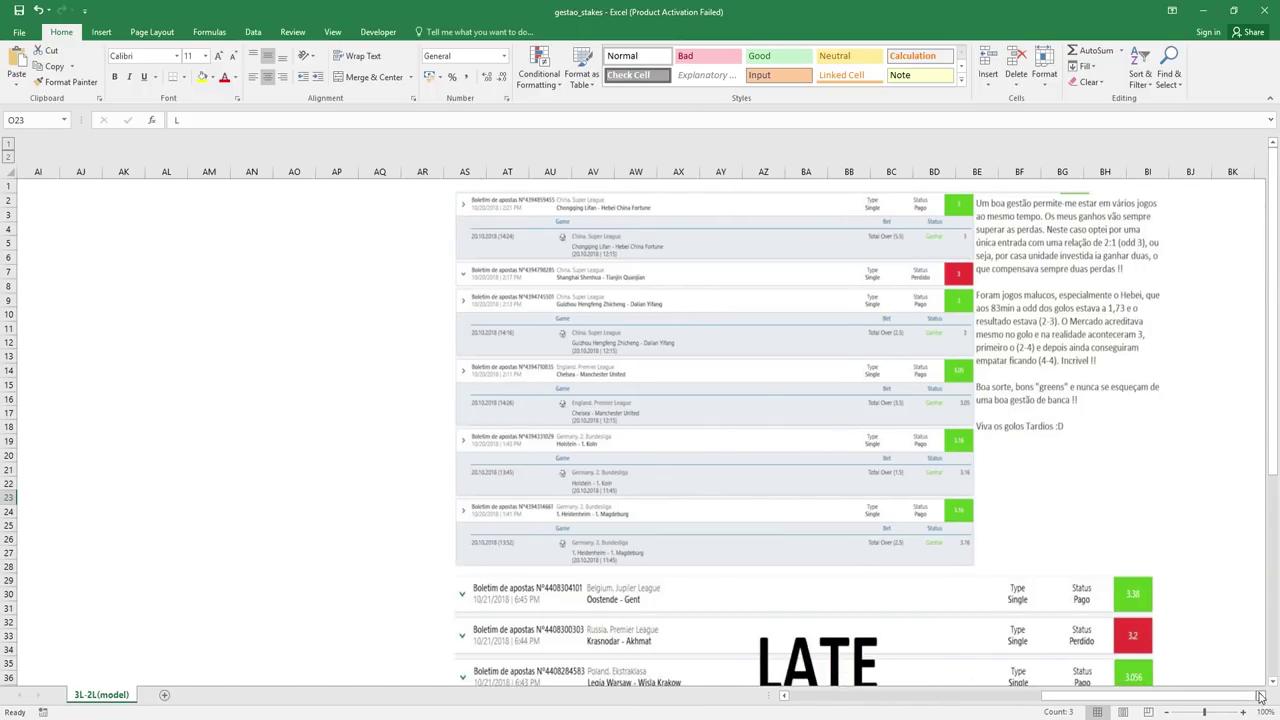
Scroll through the pasted bet slip screenshots and commentary
left_click(1260, 697)
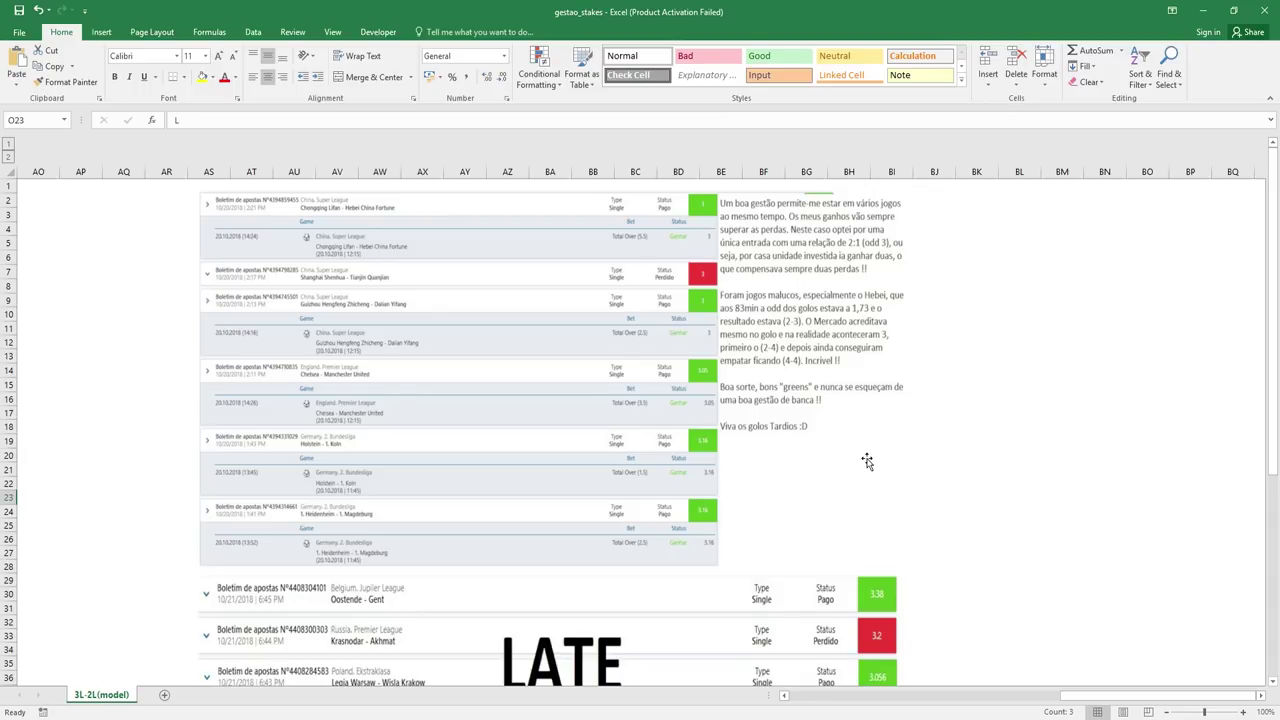
mouse_move(1274, 290)
left_mouse_down()
mouse_move(1275, 360)
mouse_move(1274, 178)
left_mouse_up()
left_click_drag(1090, 697, 740, 697)
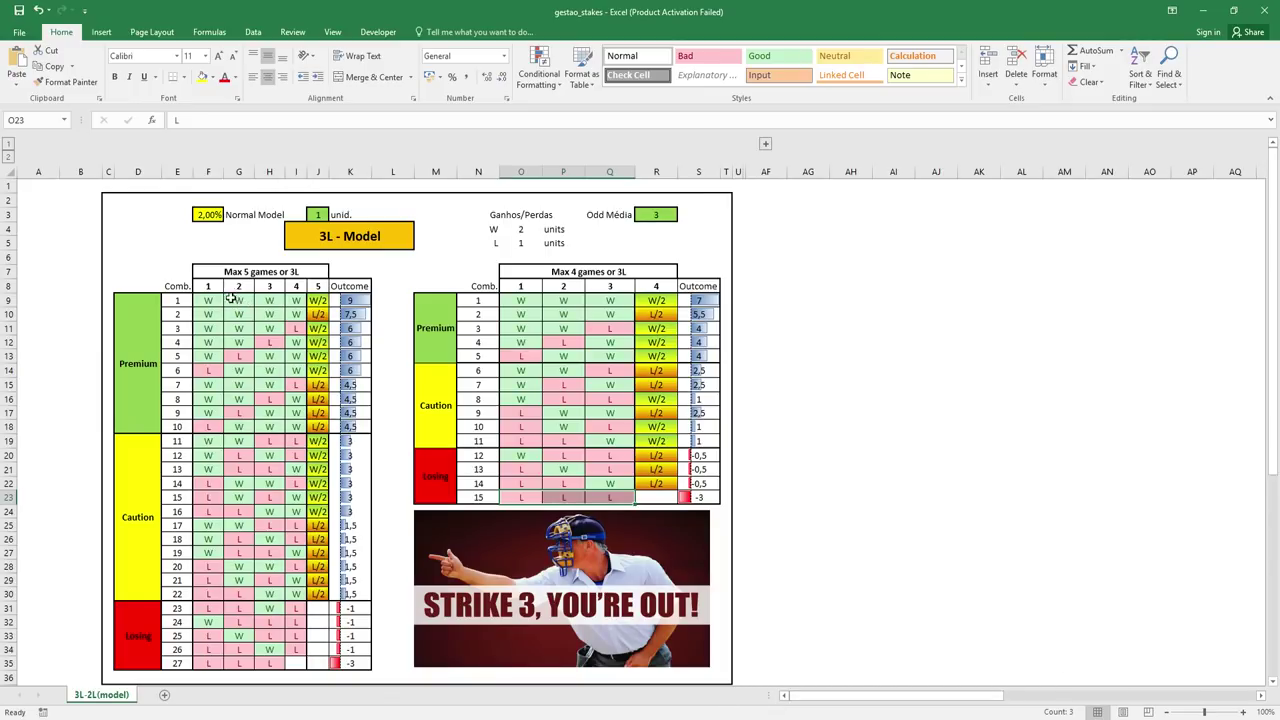
left_click_drag(900, 697, 1232, 688)
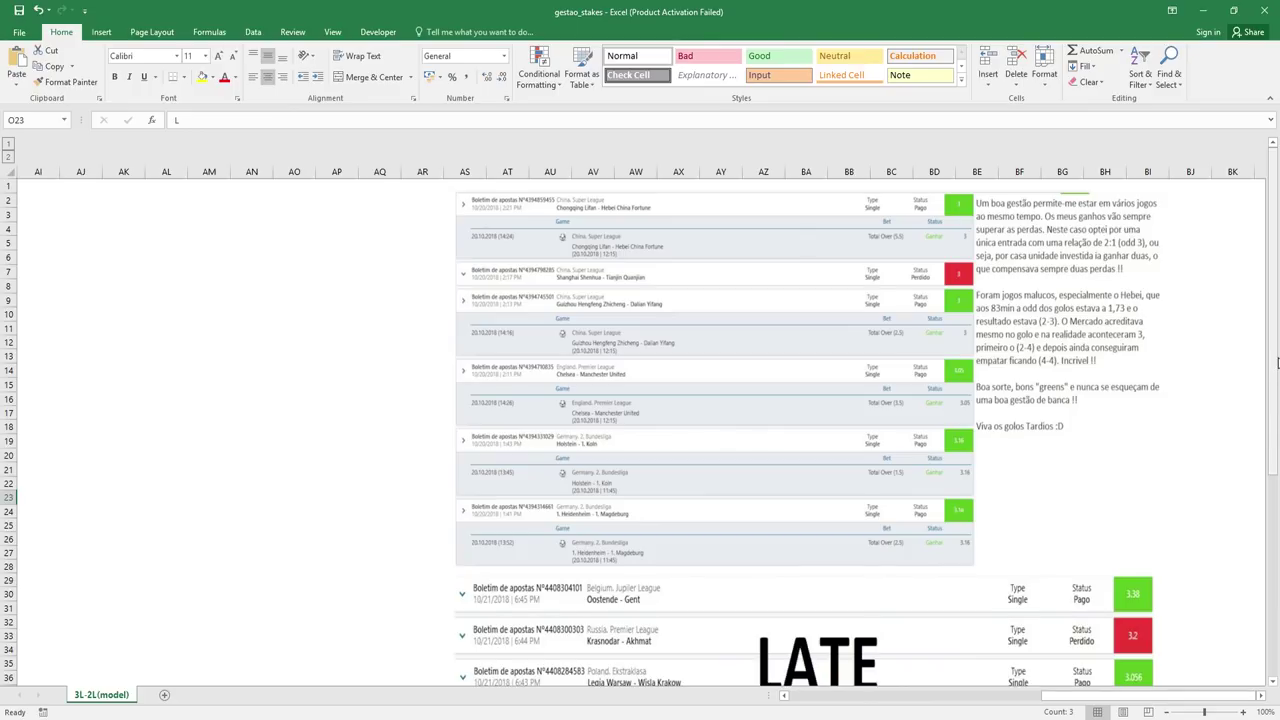
left_click_drag(1276, 364, 1277, 300)
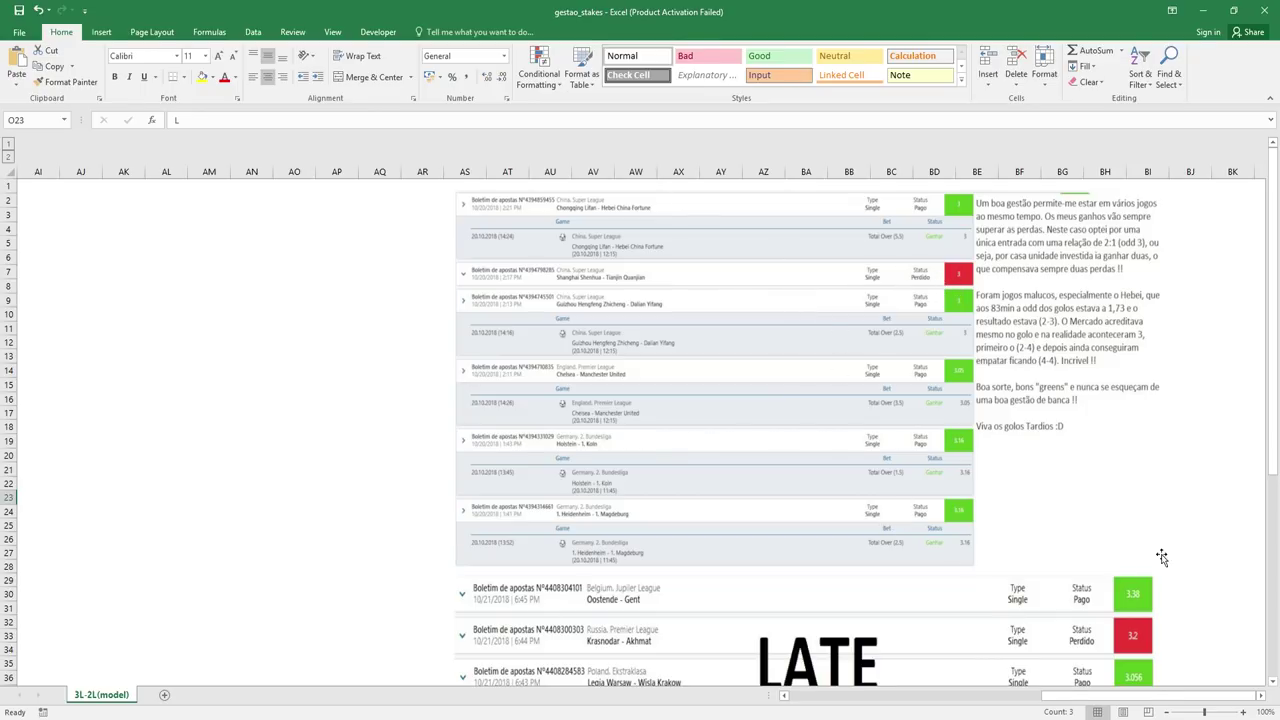
Zoom the sheet to 110% and scroll back to column A's 3L model tables
left_click(1243, 712)
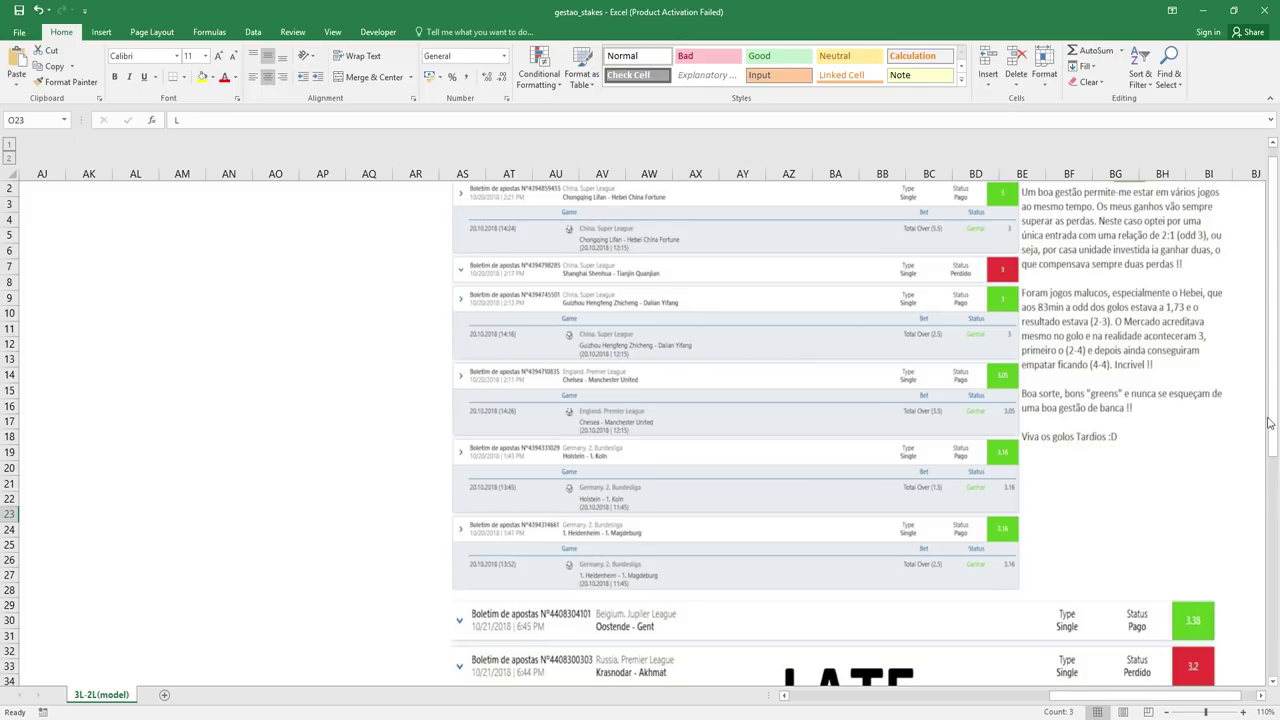
left_click_drag(1268, 423, 1268, 407)
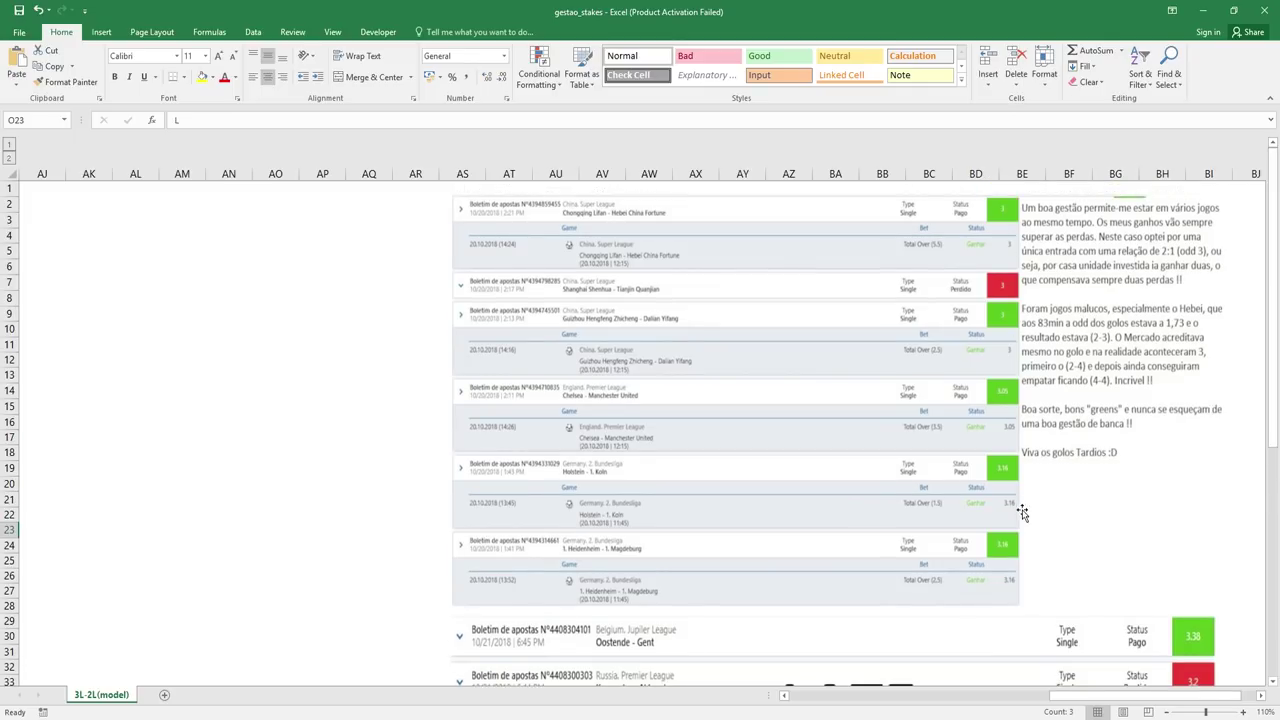
left_click_drag(1079, 700, 1090, 700)
left_click_drag(1271, 297, 1262, 540)
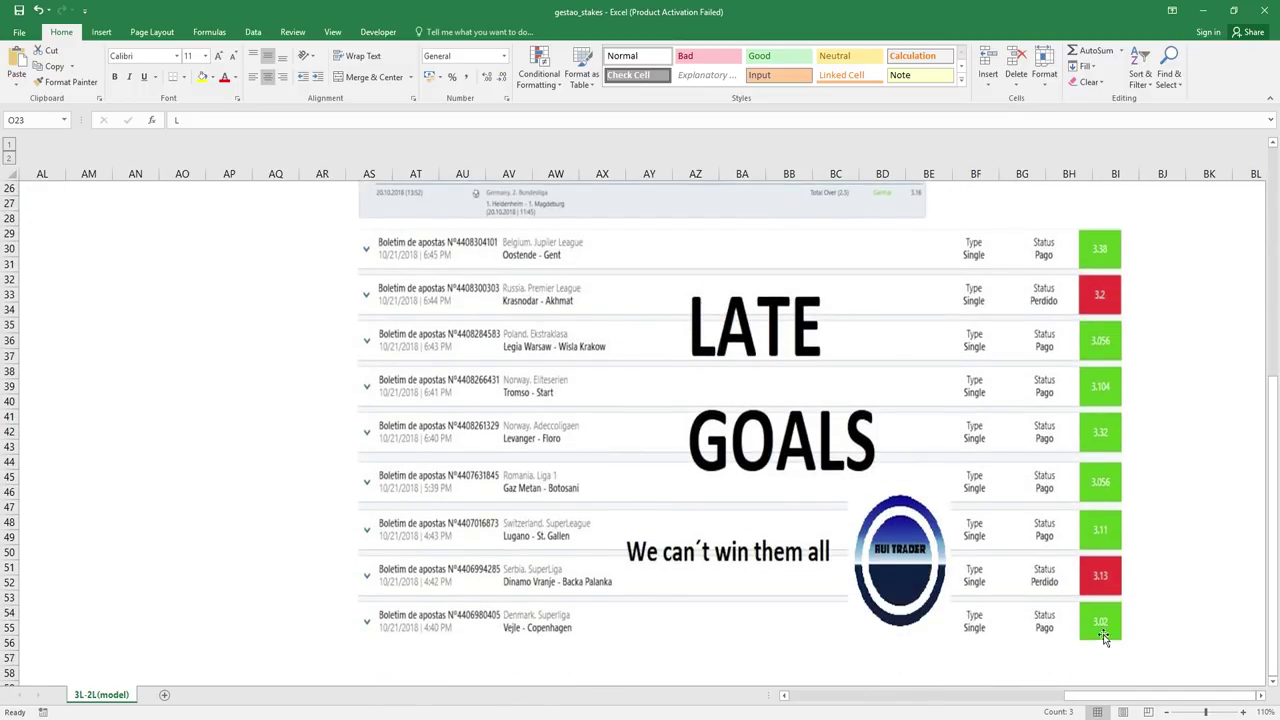
left_click(1165, 249)
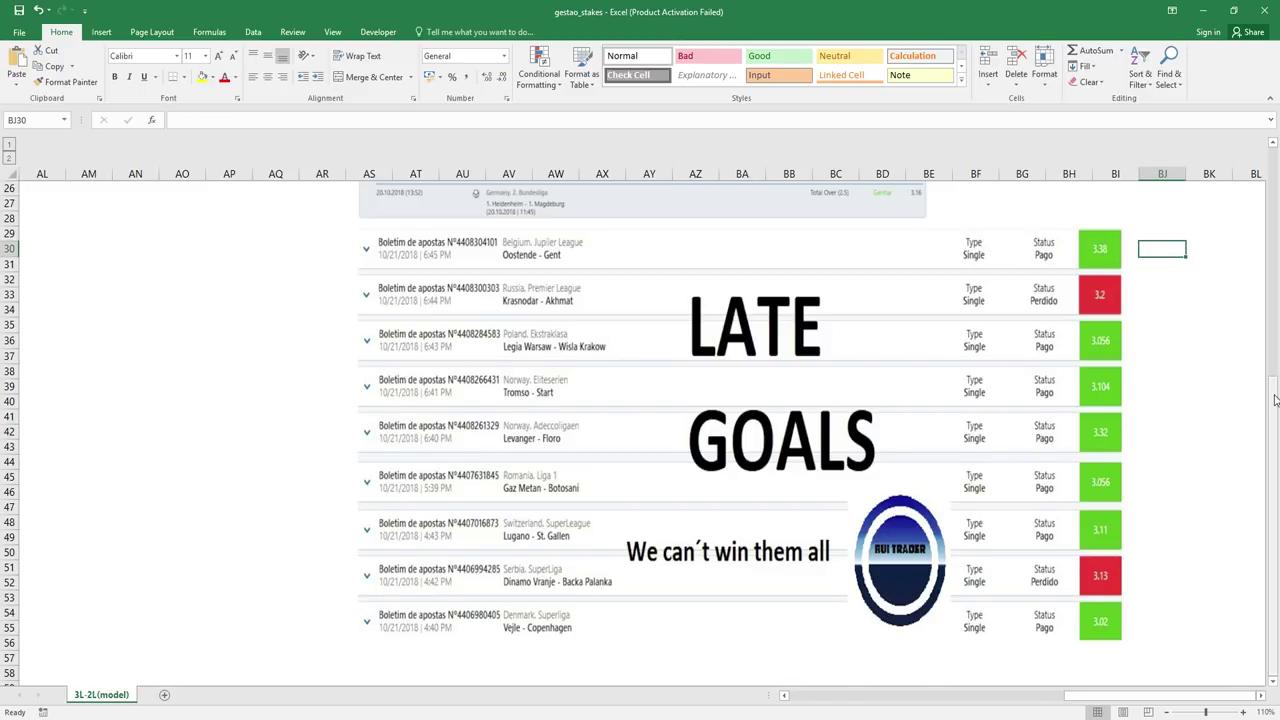
scroll(1274, 400, "up", 8)
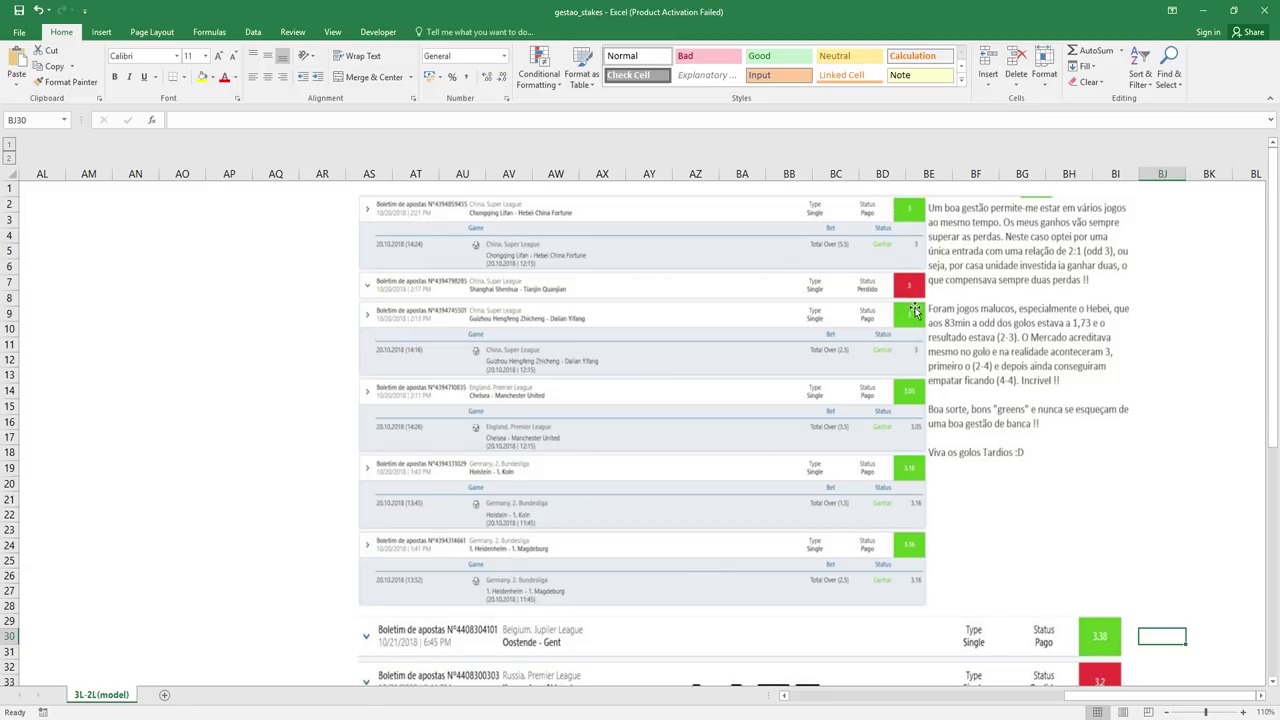
left_click(1177, 451)
left_click_drag(1160, 696, 656, 690)
left_click(910, 457)
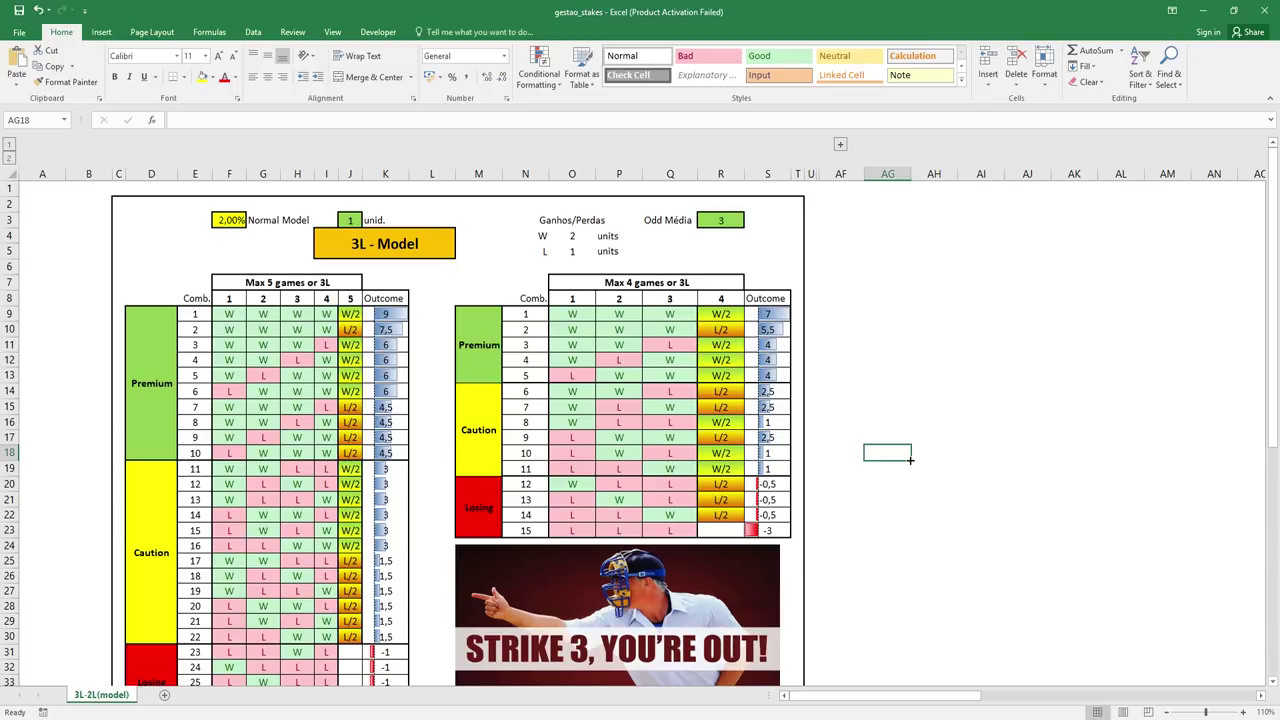
Change the average odd to 2,5 and inspect the Caution outcome formulas
left_click(723, 220)
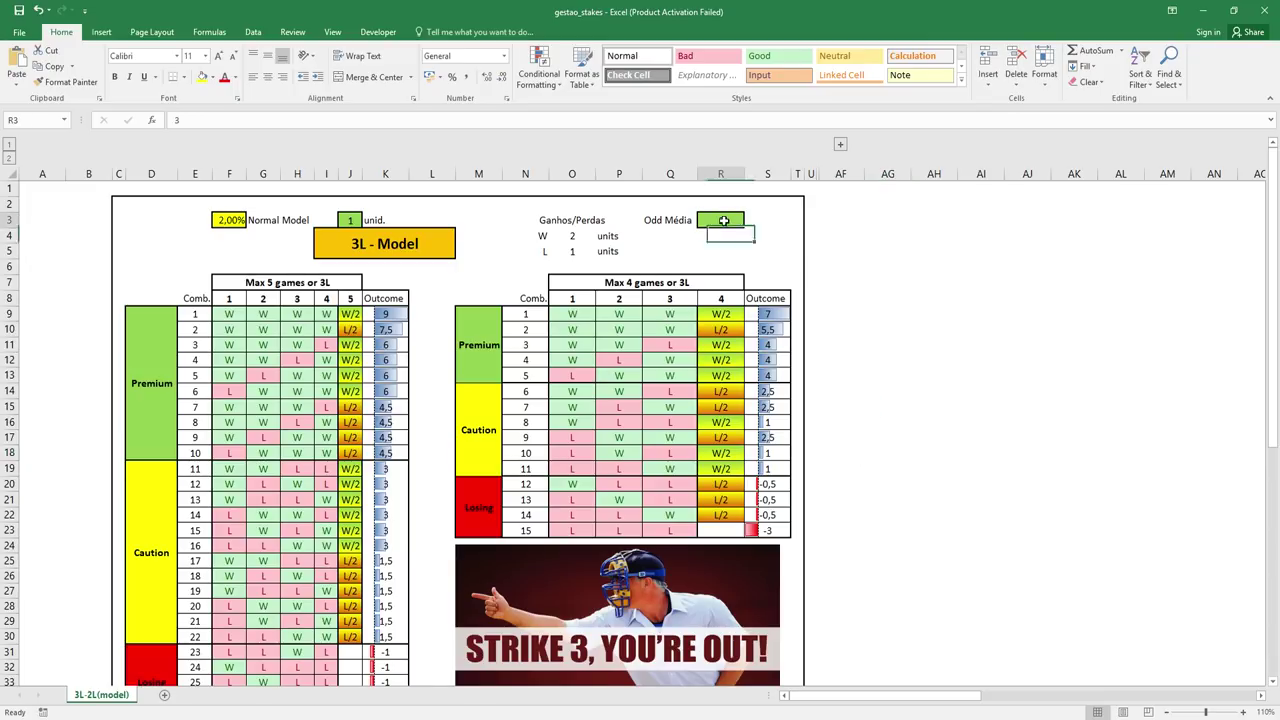
type("2,5")
key("Return")
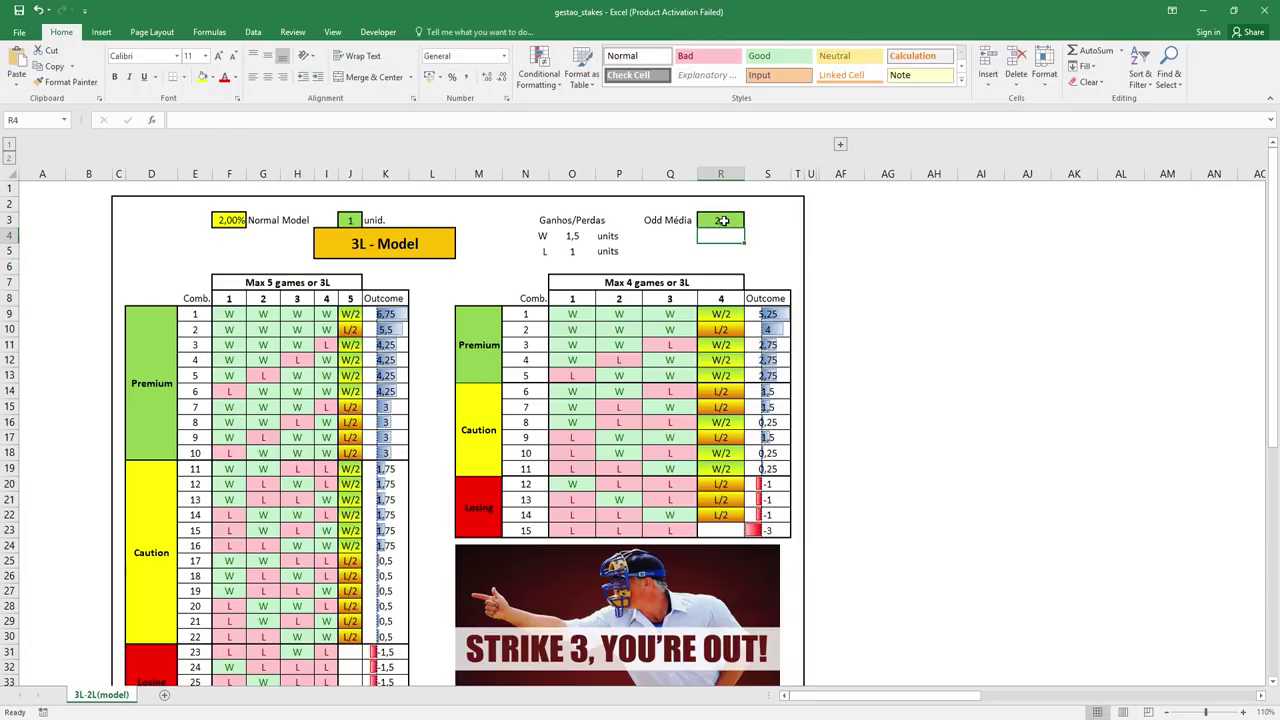
left_click_drag(1272, 240, 1267, 248)
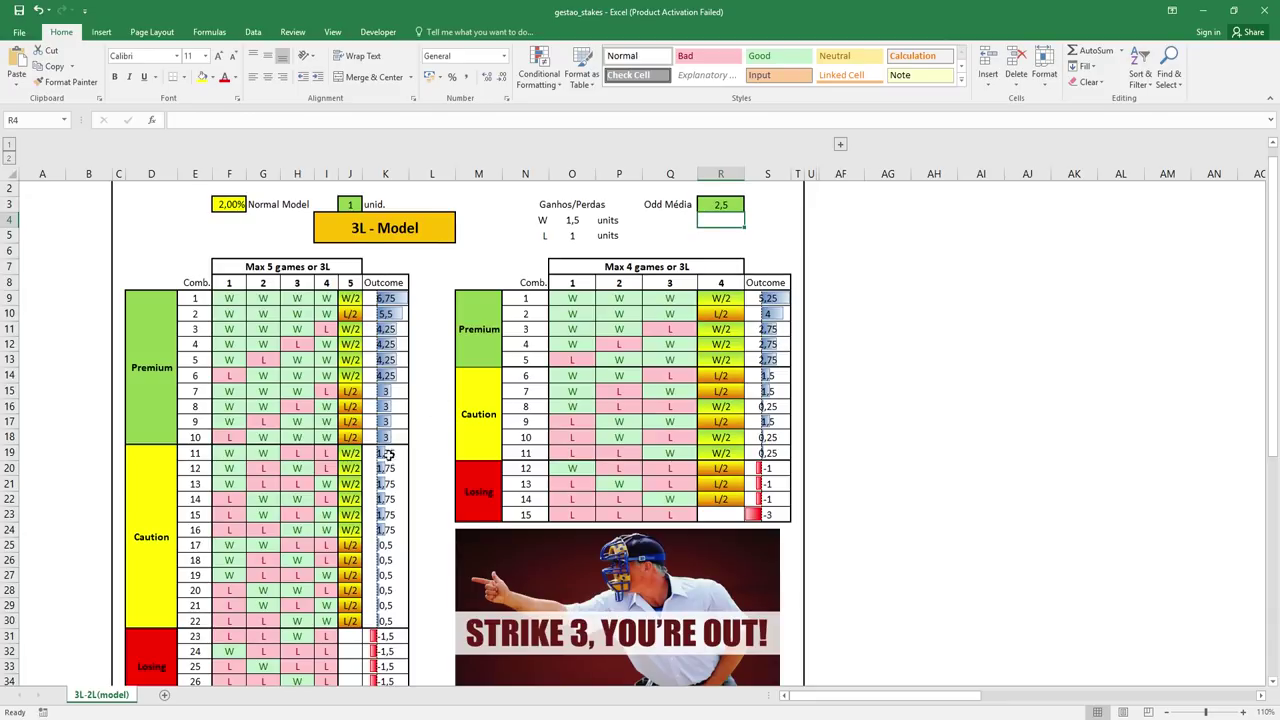
left_click_drag(380, 620, 393, 454)
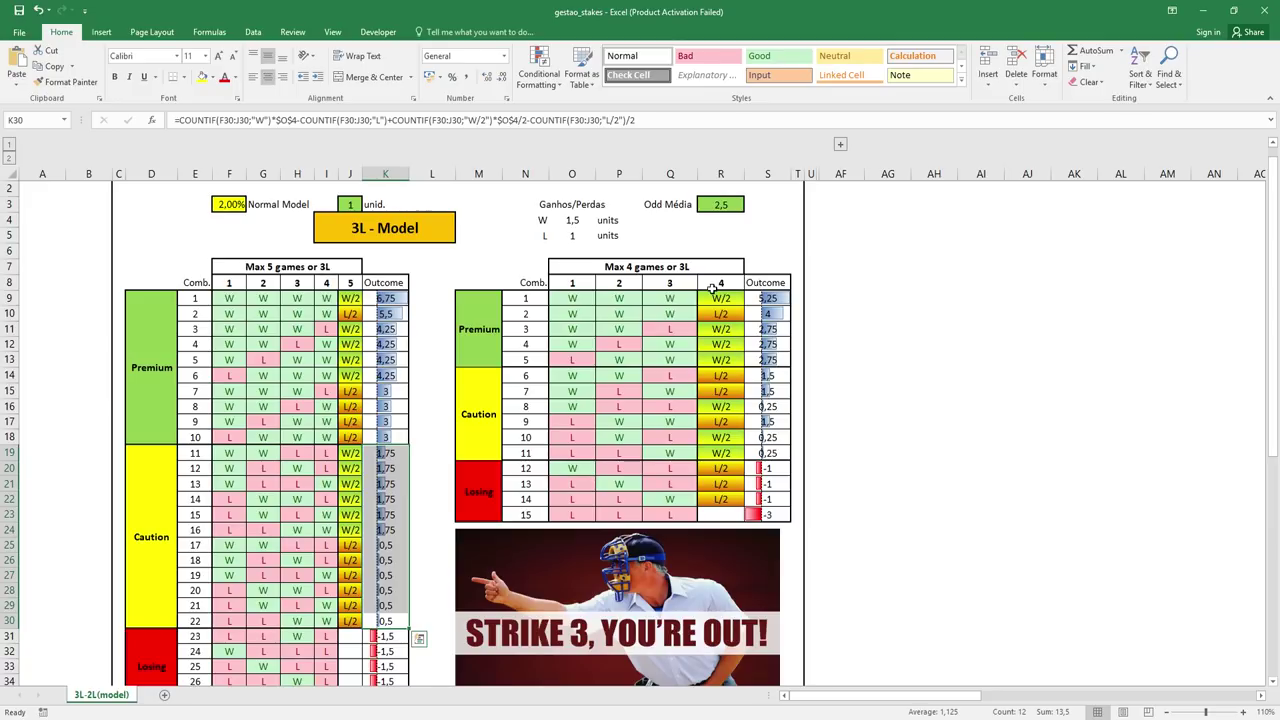
Set the average odd in R3 to 1,5
left_click(716, 206)
type("1,5")
key("Return")
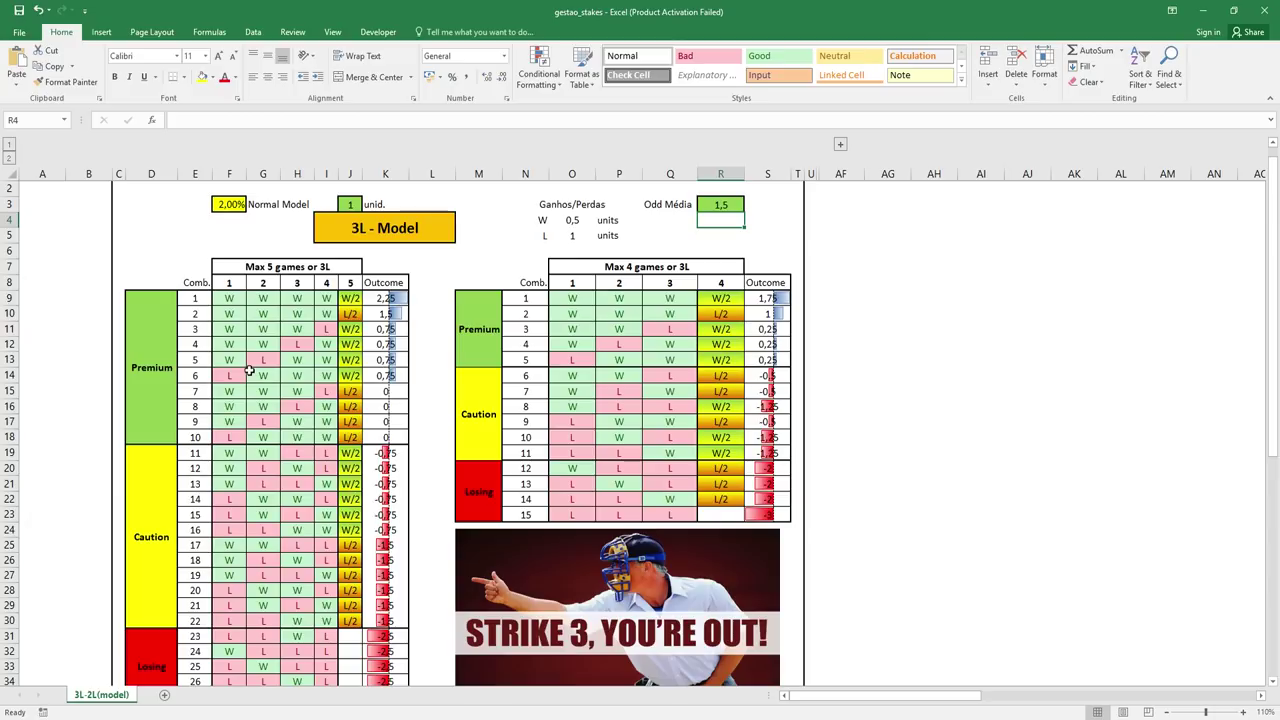
mouse_move(238, 392)
left_mouse_down()
mouse_move(333, 436)
mouse_move(400, 438)
left_mouse_up()
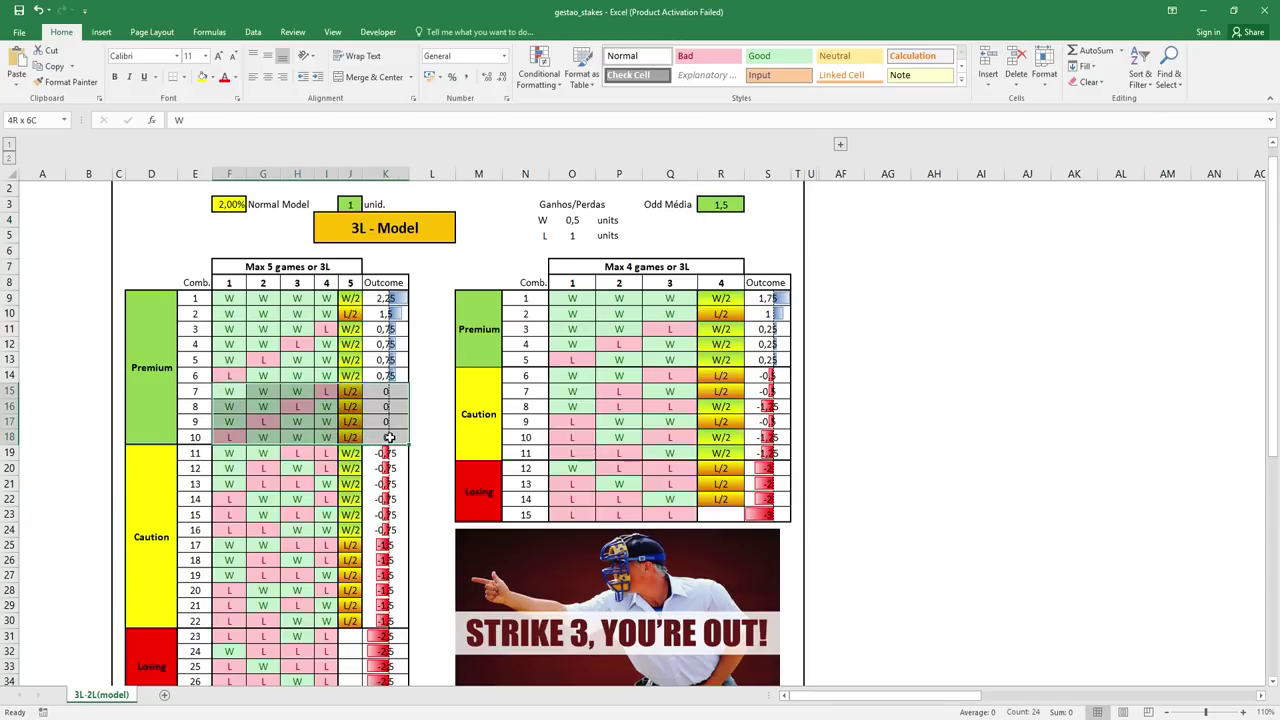
left_click_drag(232, 395, 330, 395)
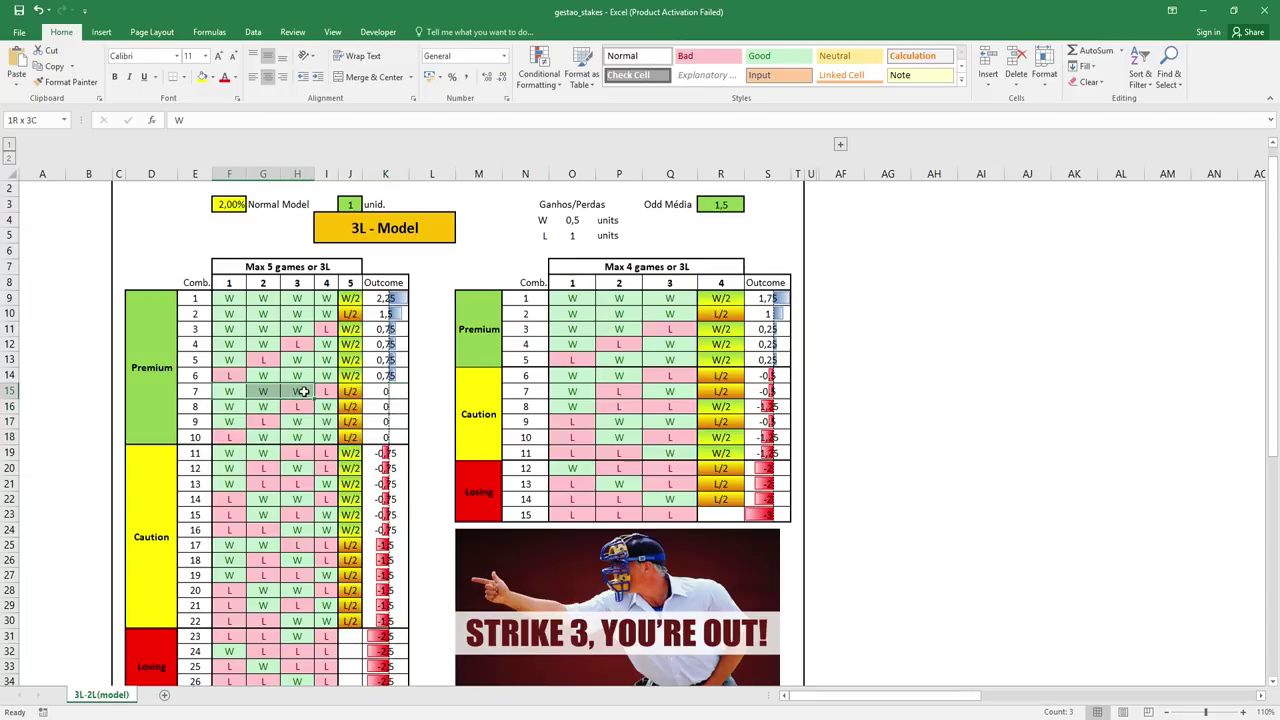
left_click(330, 393)
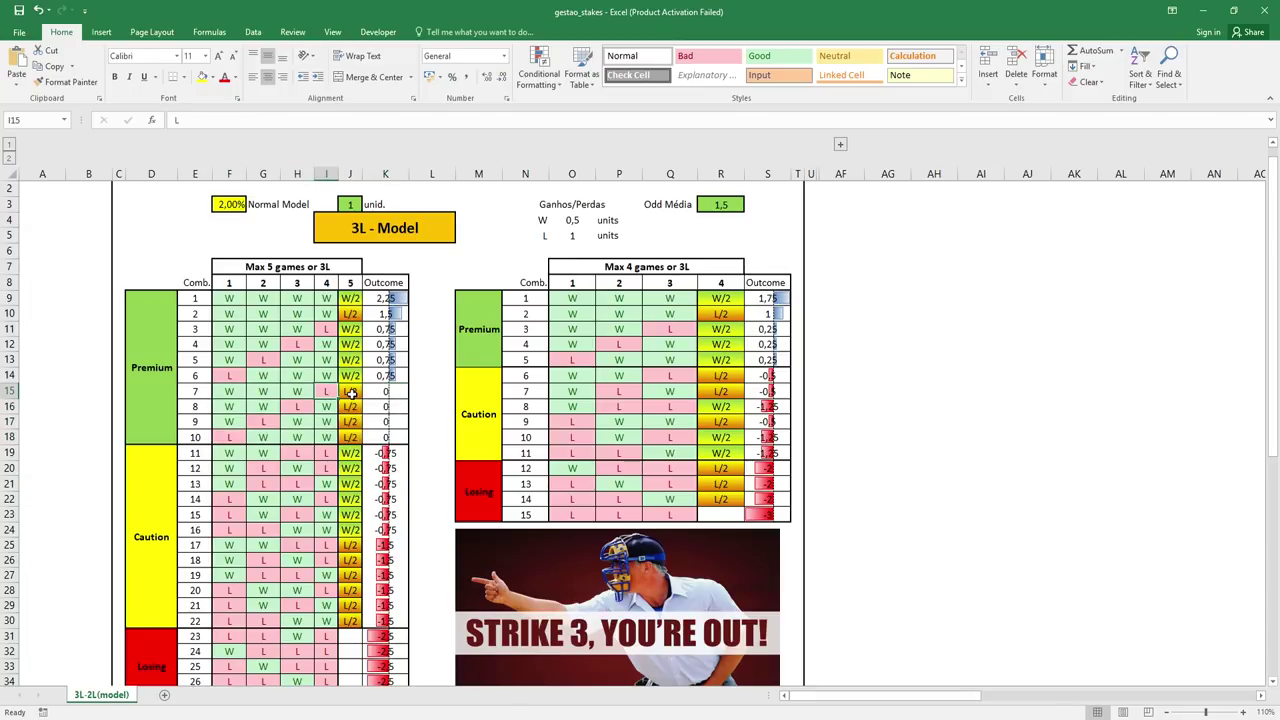
left_click(378, 391)
left_click_drag(381, 410, 381, 437)
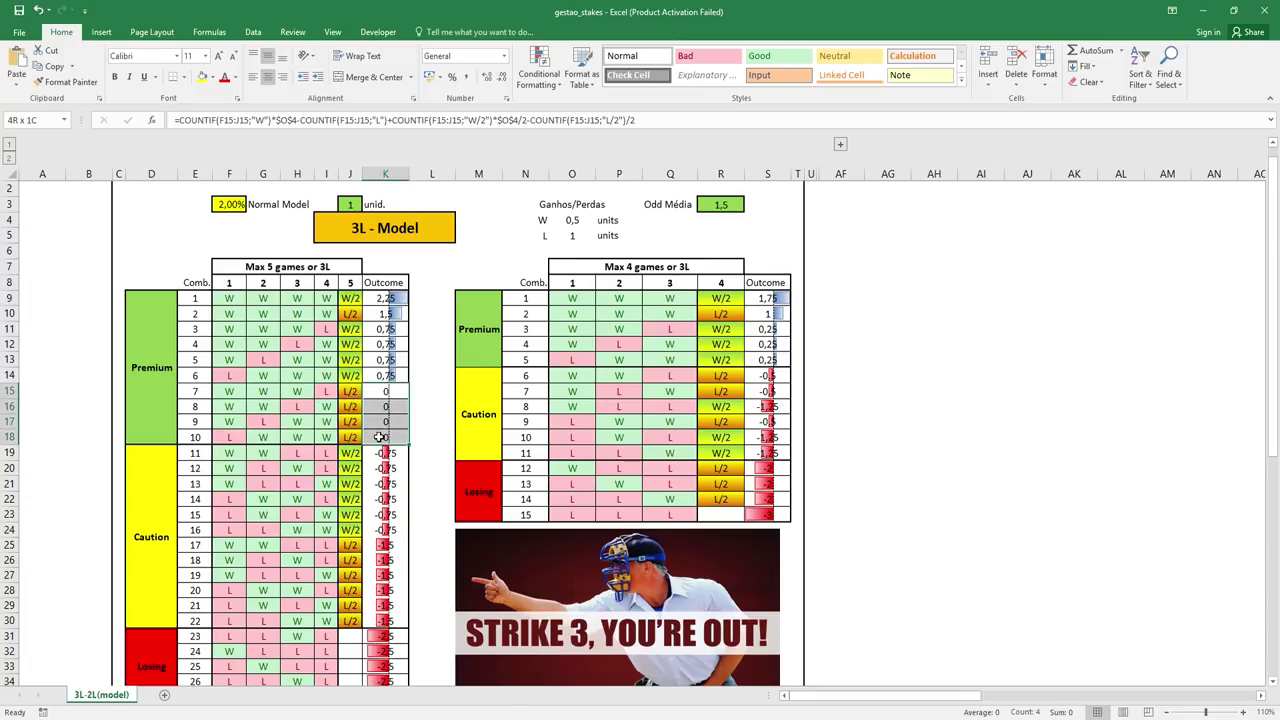
left_click_drag(229, 393, 383, 436)
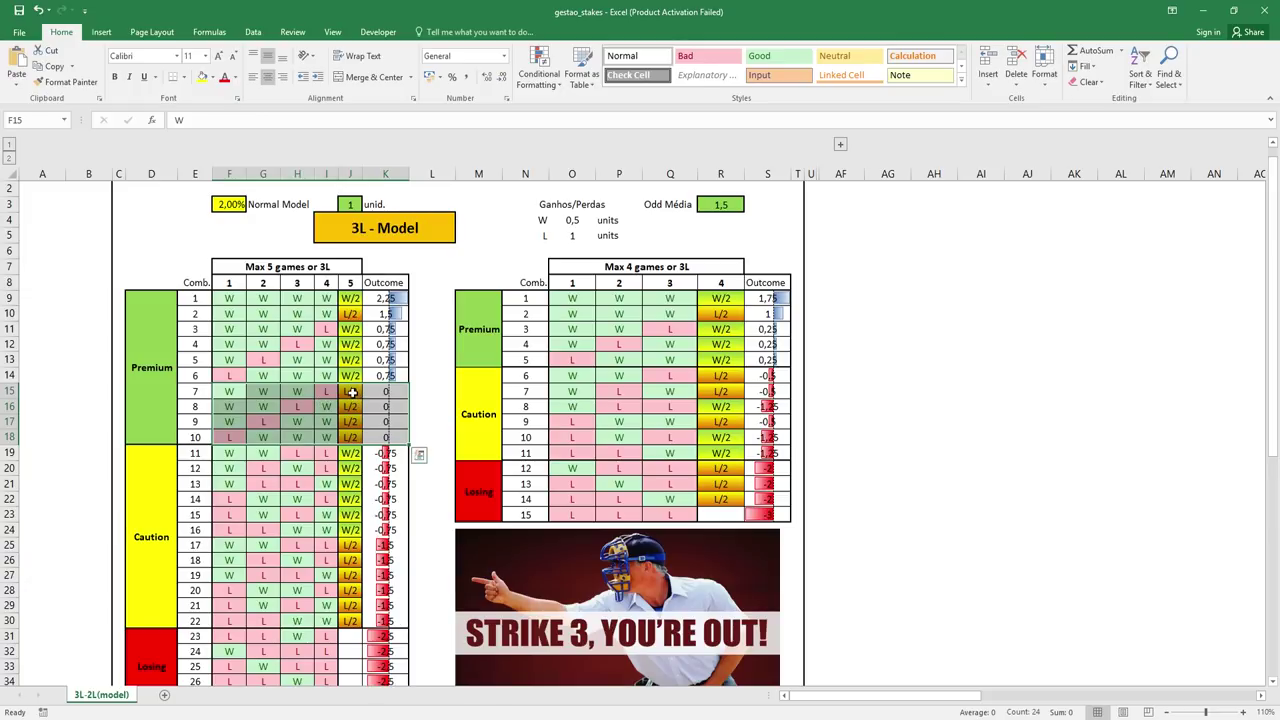
left_click_drag(388, 391, 386, 437)
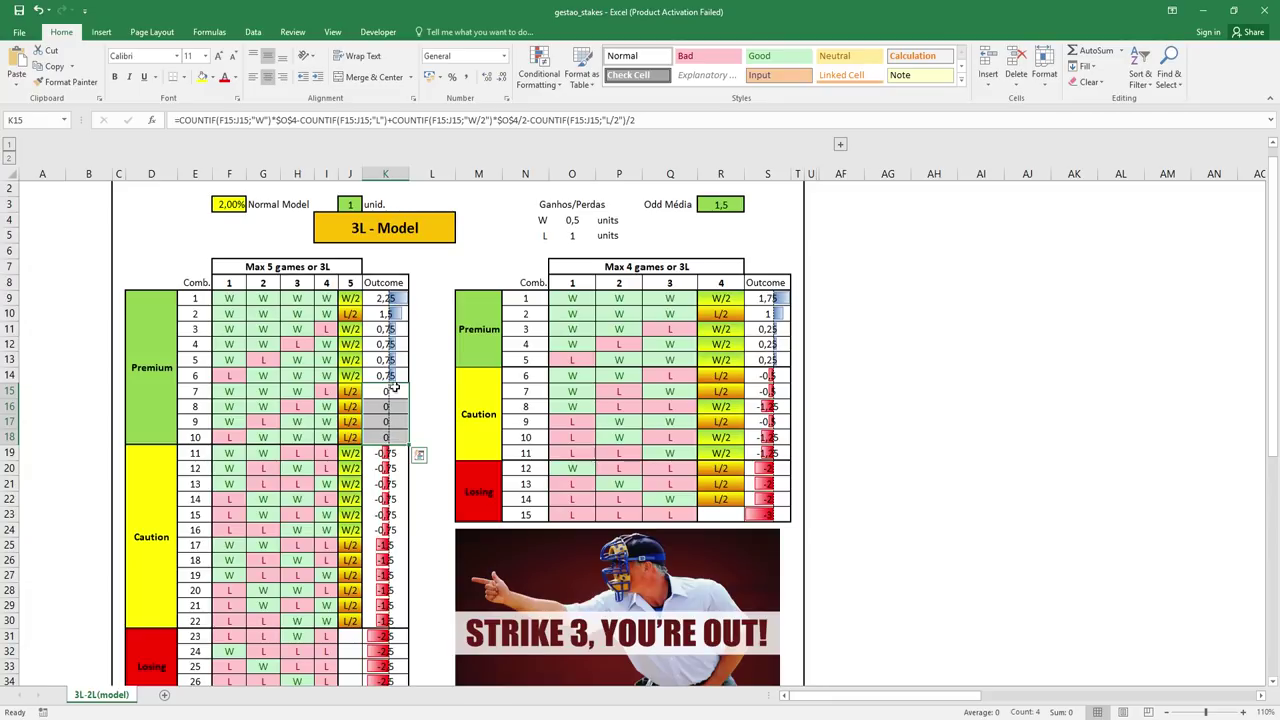
left_click_drag(388, 376, 229, 298)
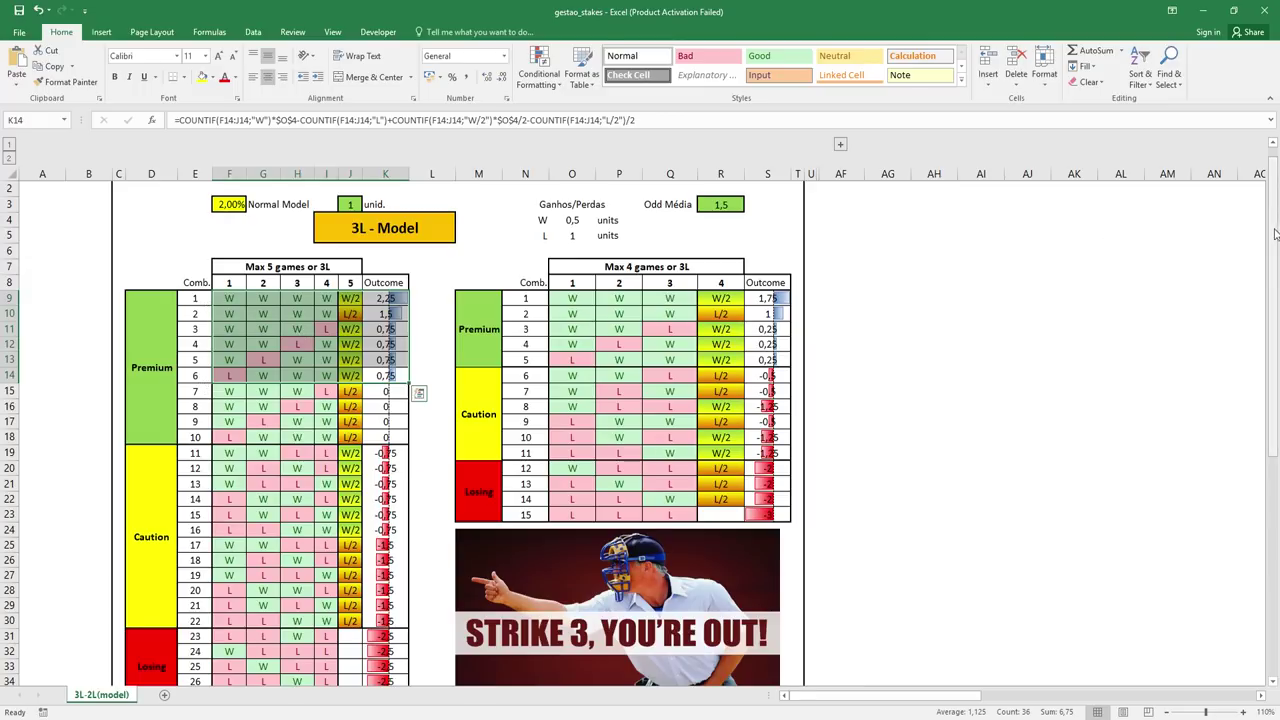
mouse_move(1274, 234)
left_mouse_down()
mouse_move(1262, 248)
mouse_move(1264, 205)
left_mouse_up()
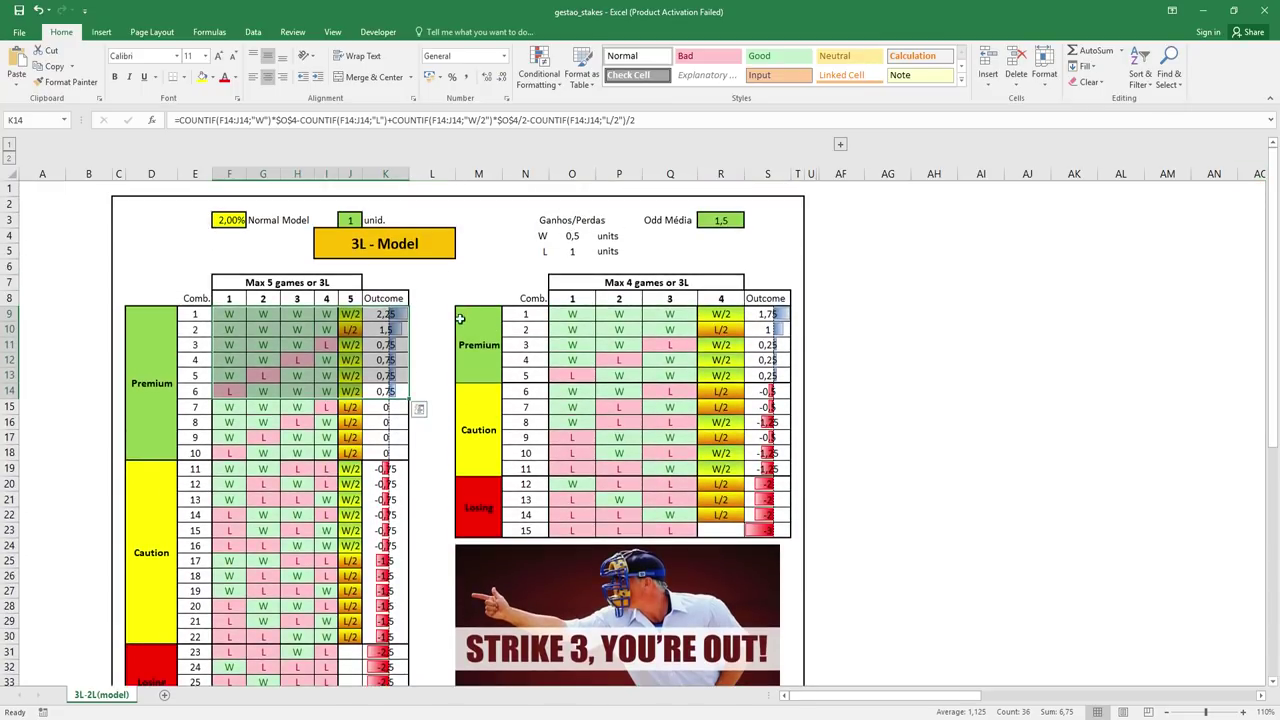
left_click(313, 362)
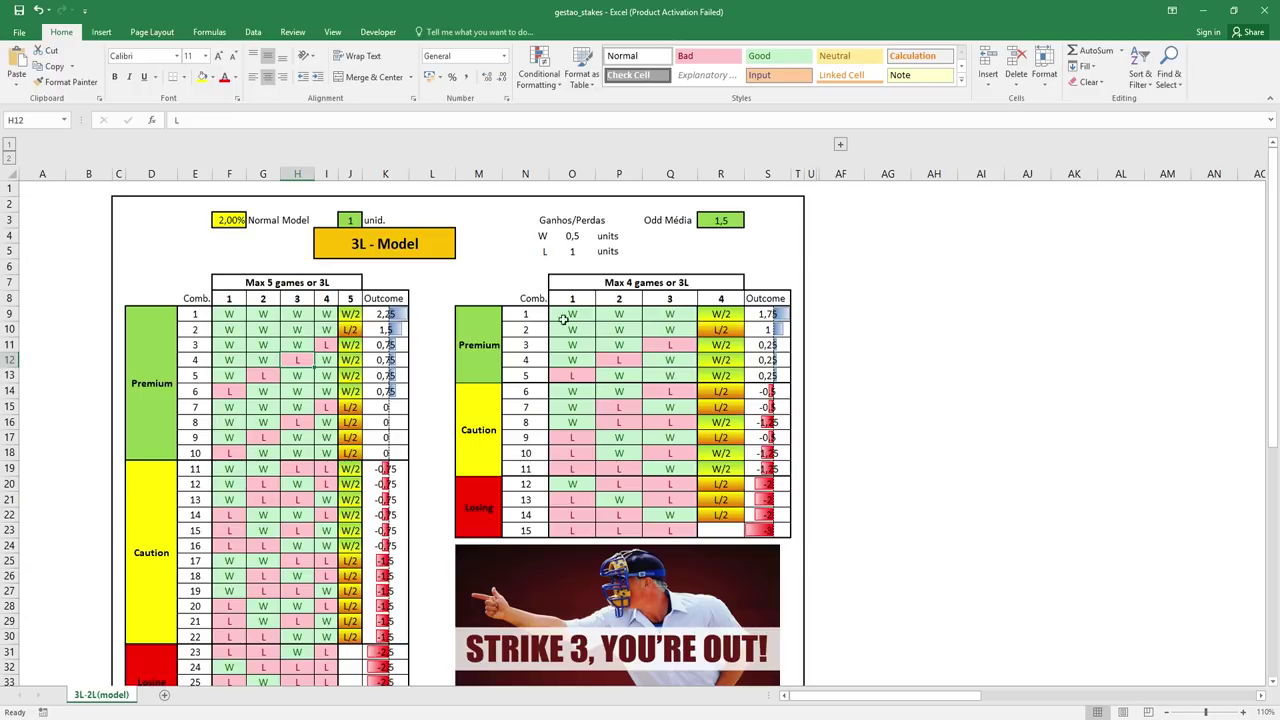
left_click(238, 328)
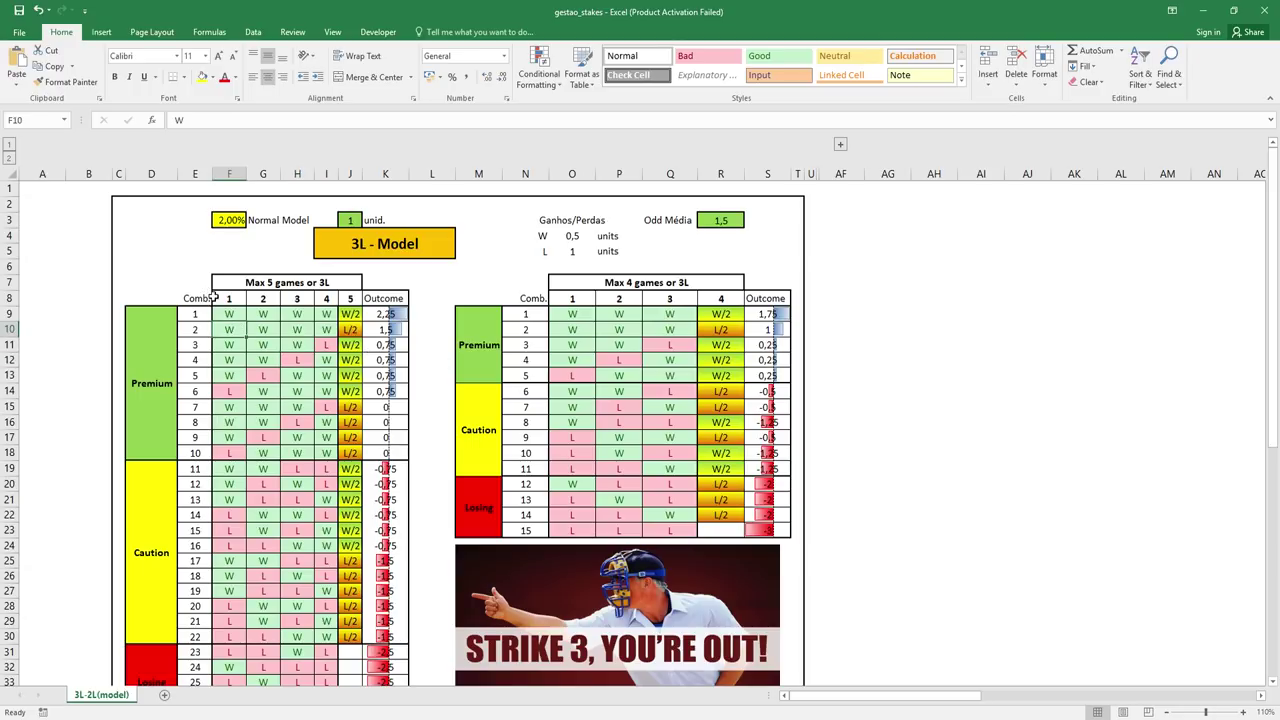
left_click(232, 313)
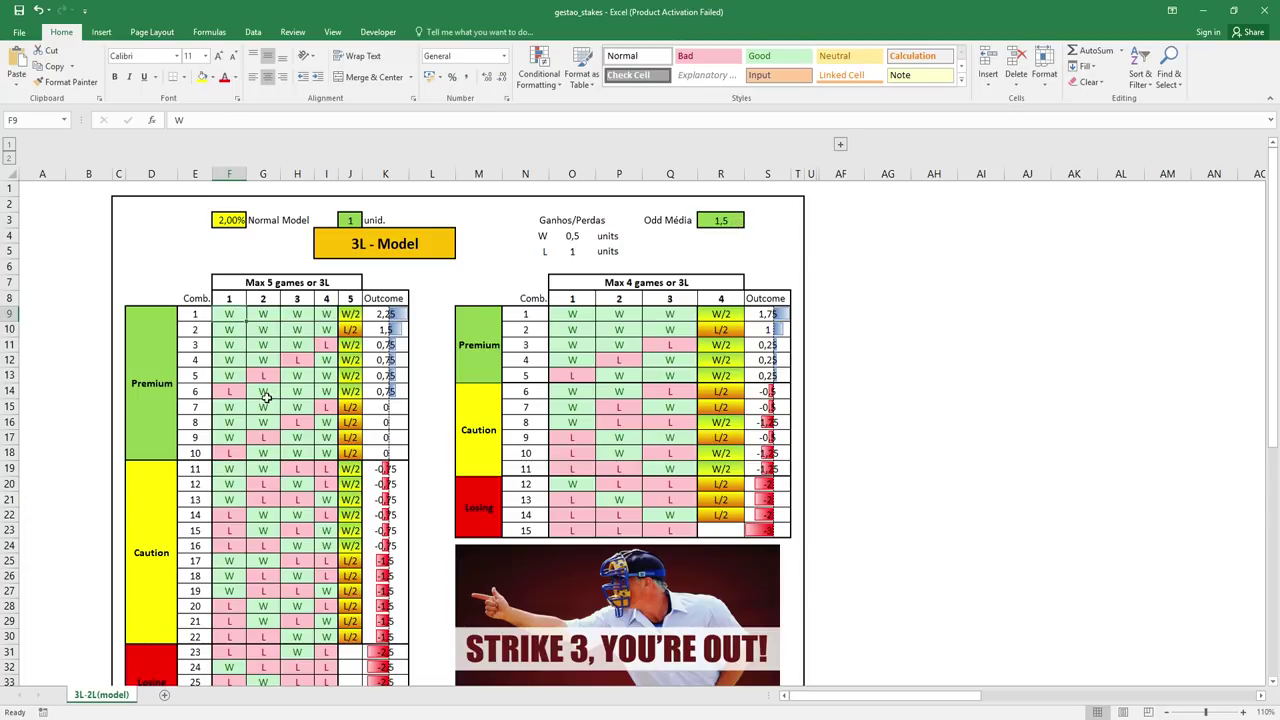
Enter 2 and then 3 as the average odd, restoring Odd Média to 3
left_click(720, 220)
type("2")
key("Return")
key("Return")
left_click(723, 221)
type("3")
left_click(710, 264)
left_click(718, 222)
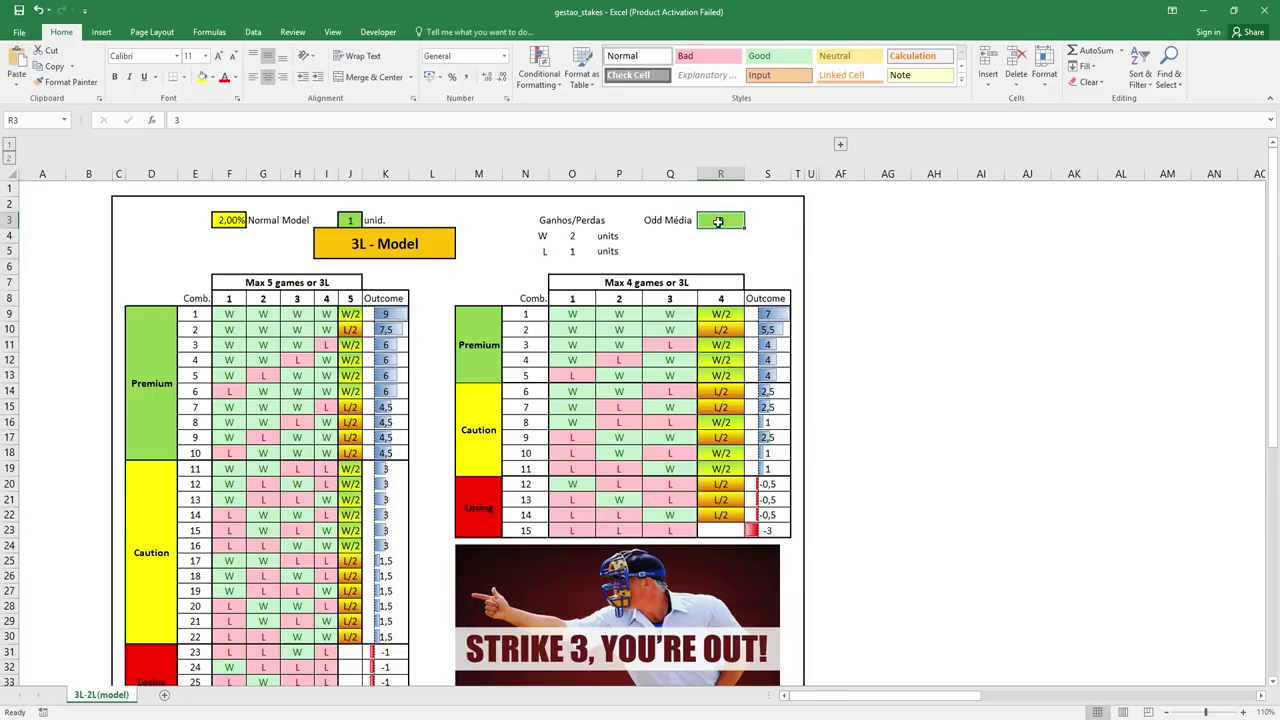
key("Return")
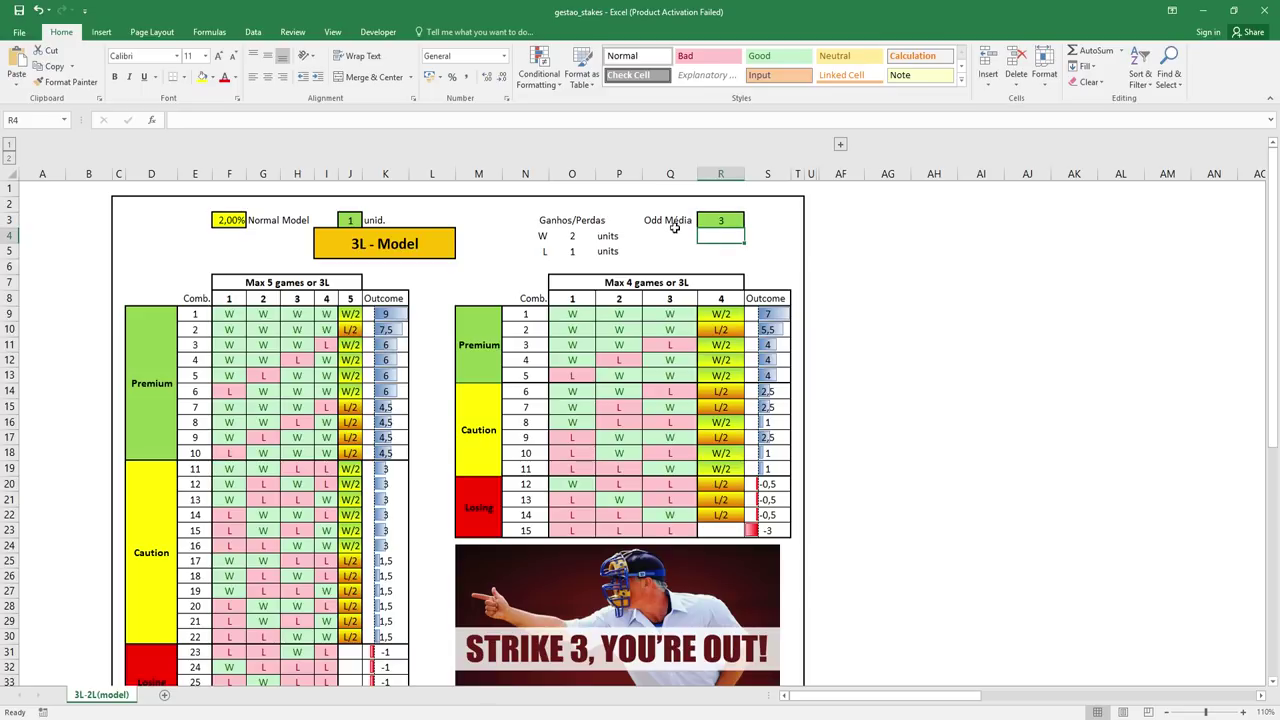
Expand the collapsed column group to show the 2L - Model table again
left_click(735, 220)
left_click(718, 254)
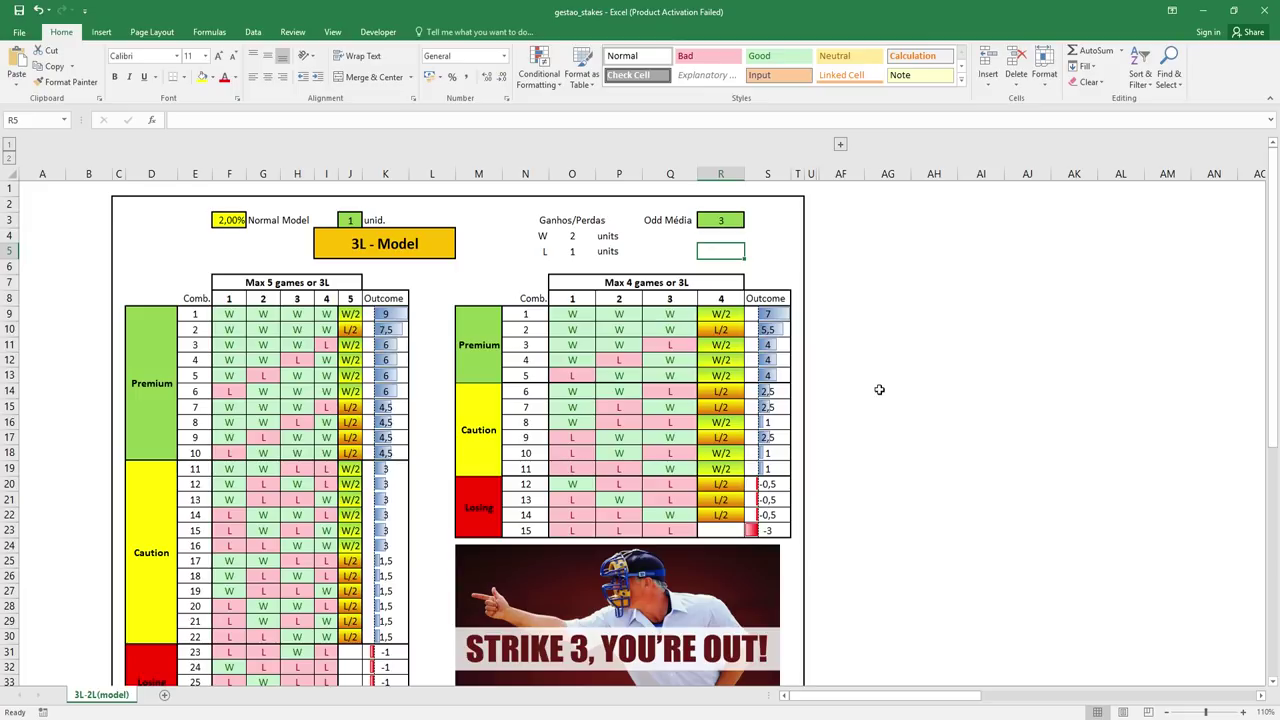
left_click(880, 391)
left_click(684, 255)
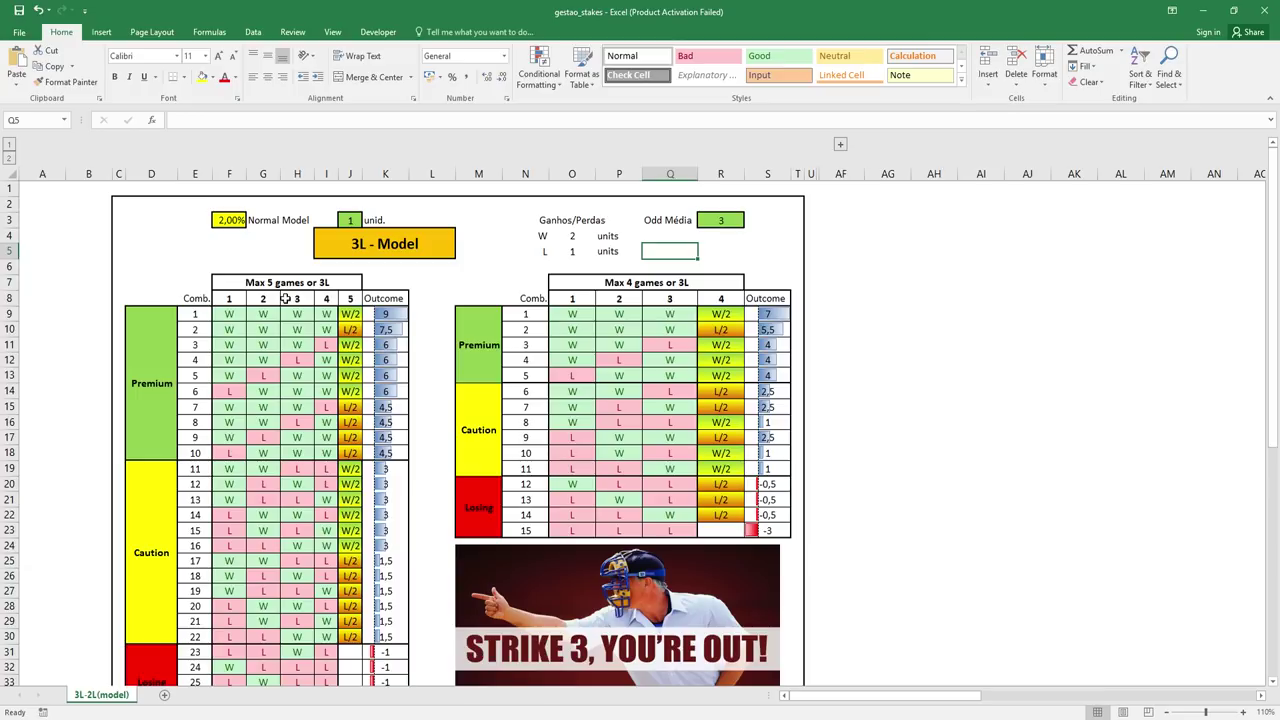
left_click(841, 146)
left_click(1155, 362)
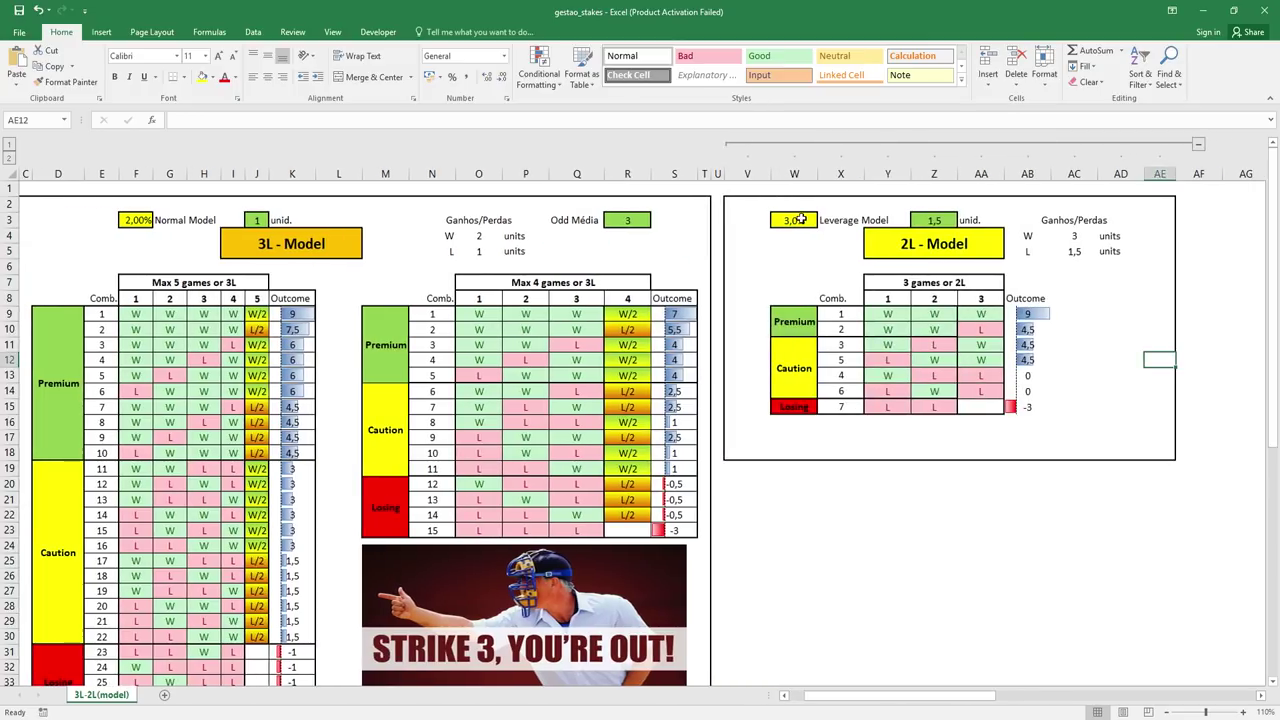
left_click(645, 220)
left_click(1110, 331)
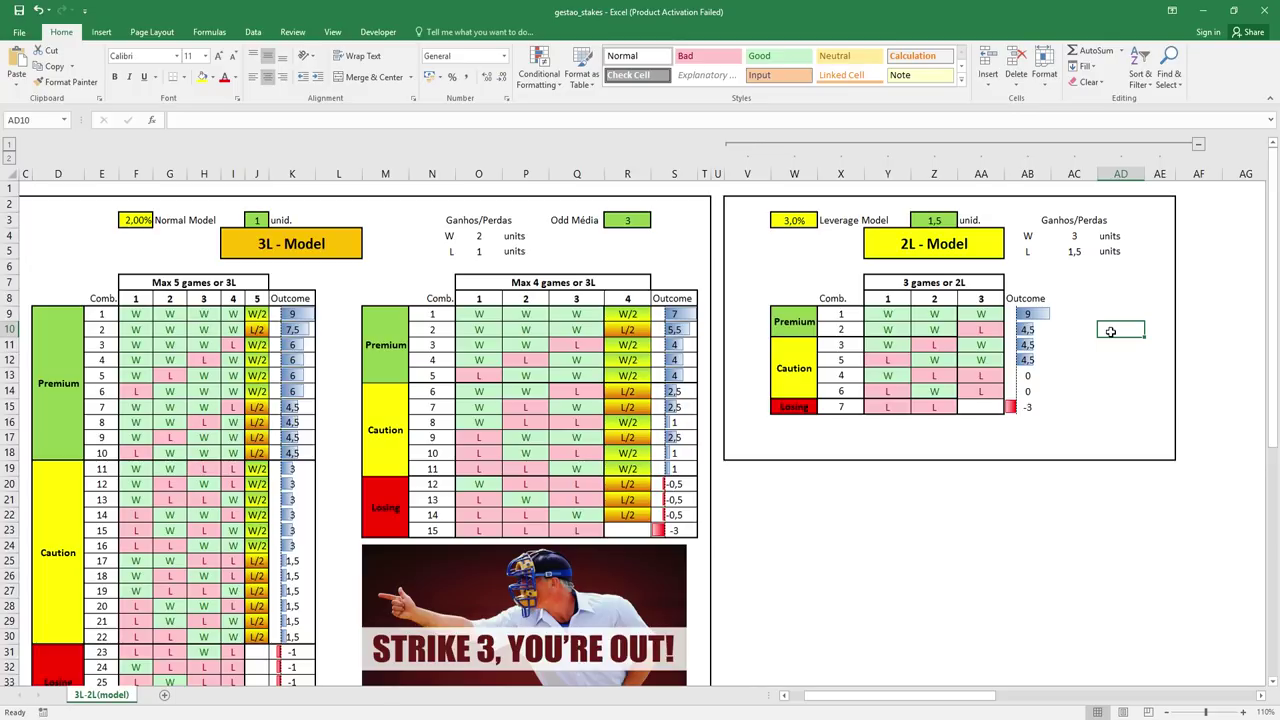
left_click(1035, 405)
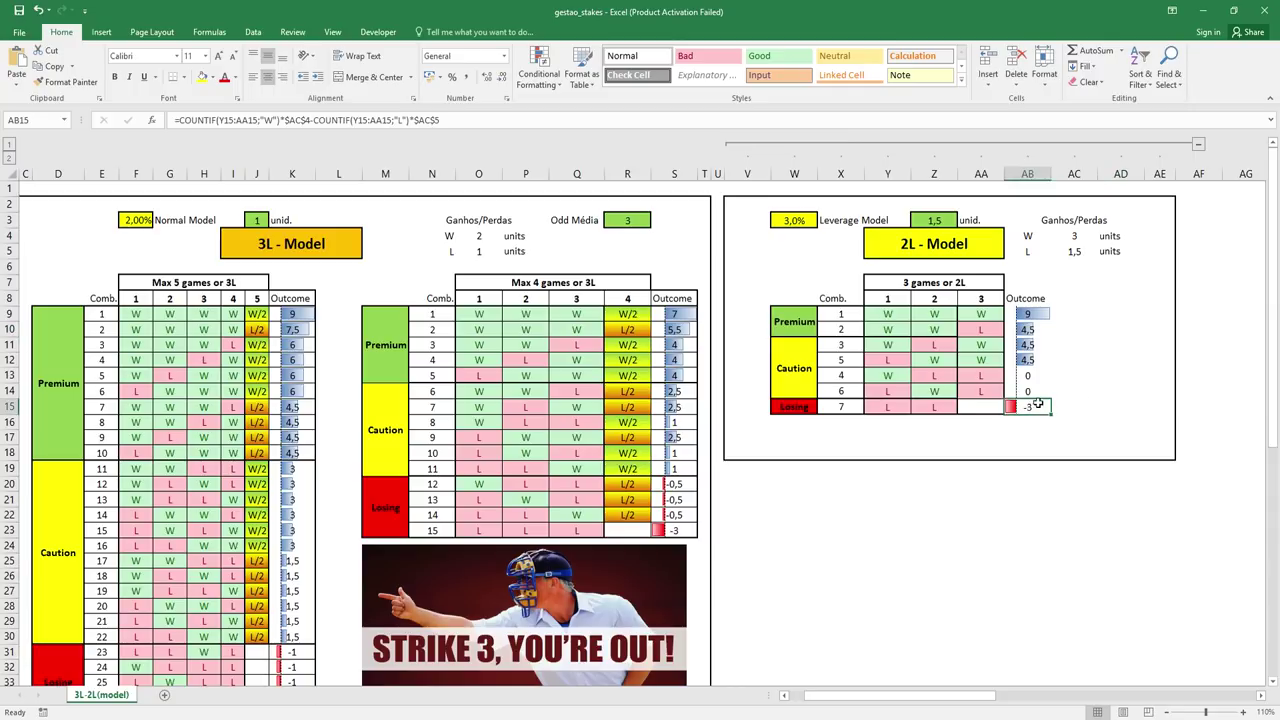
left_click(1128, 397)
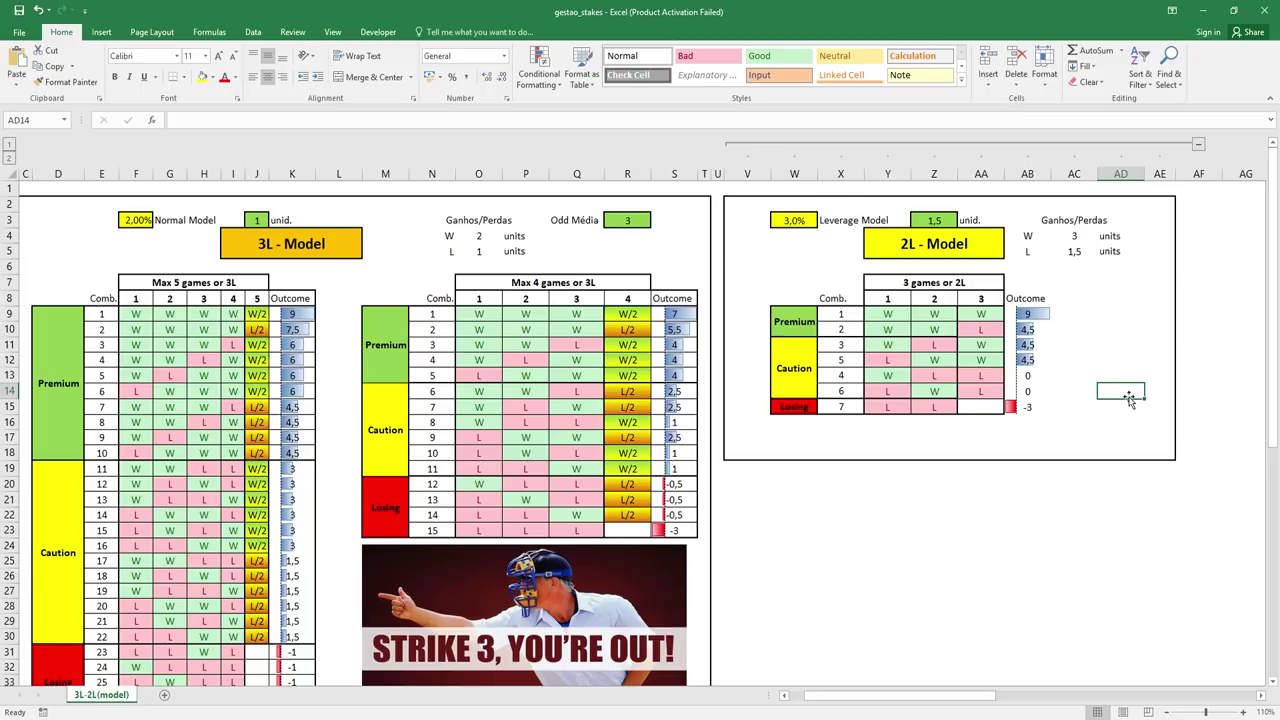
left_click(927, 315)
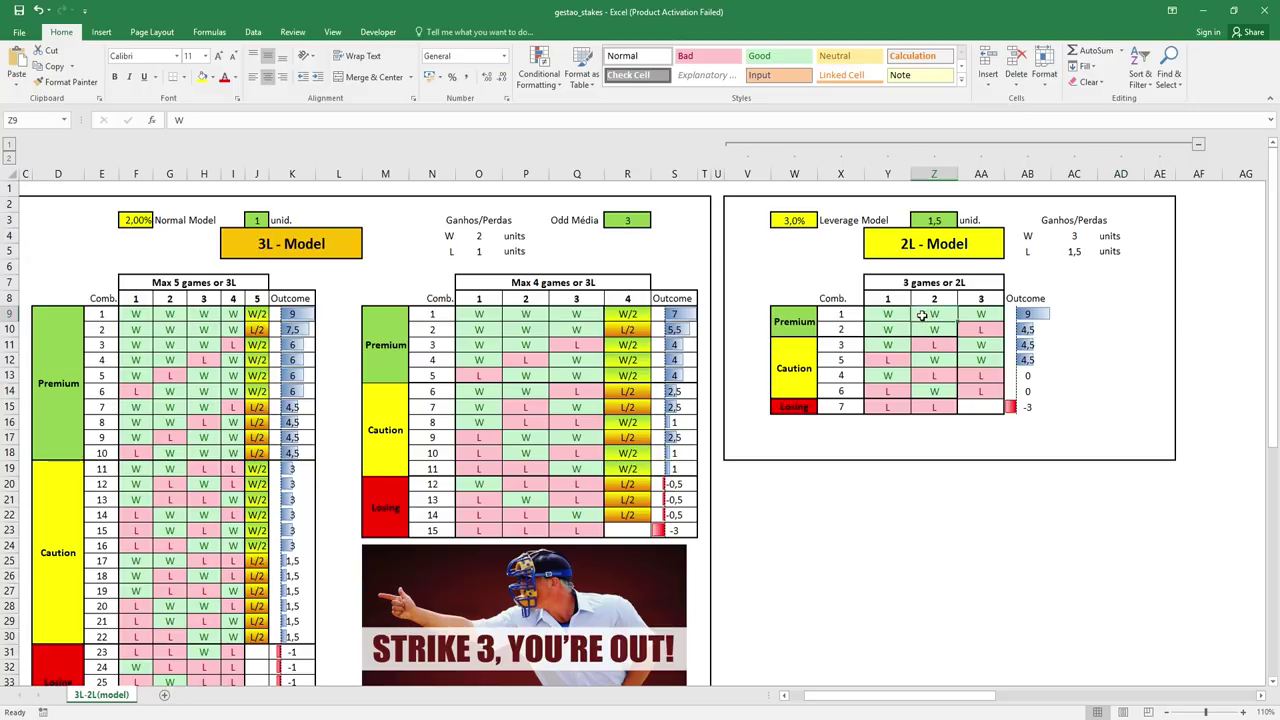
left_click(805, 224)
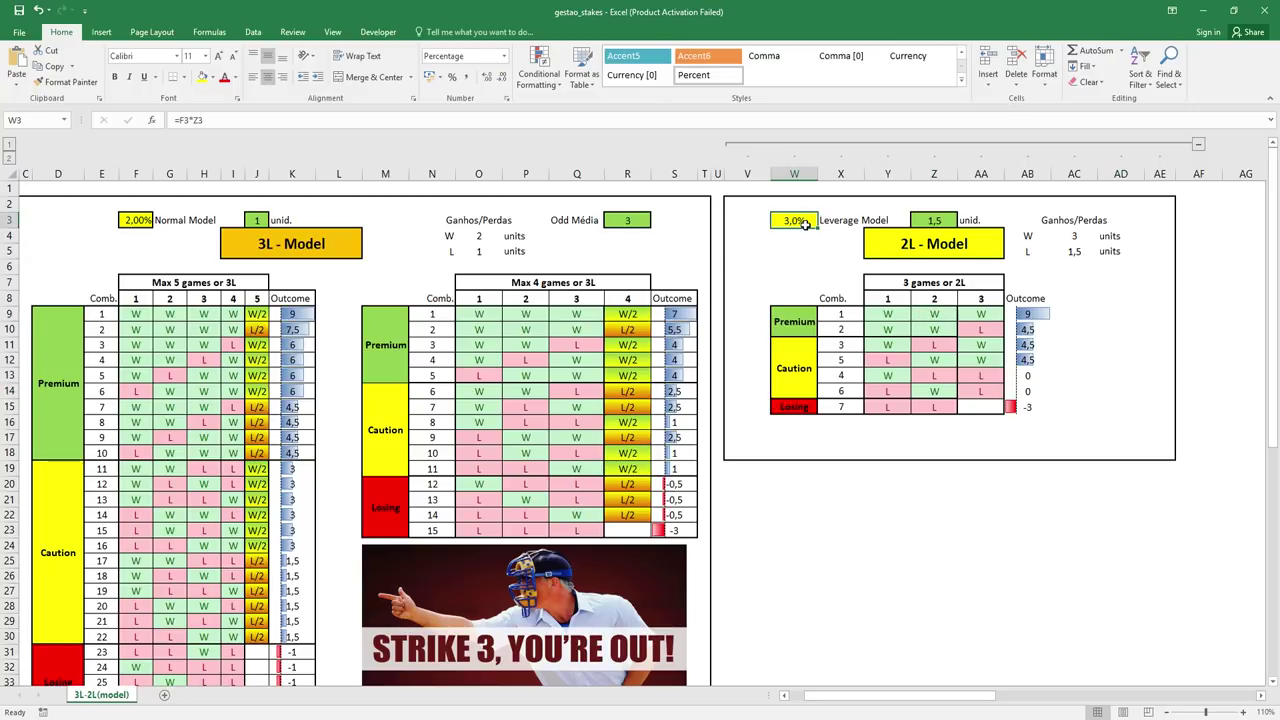
left_click(945, 219)
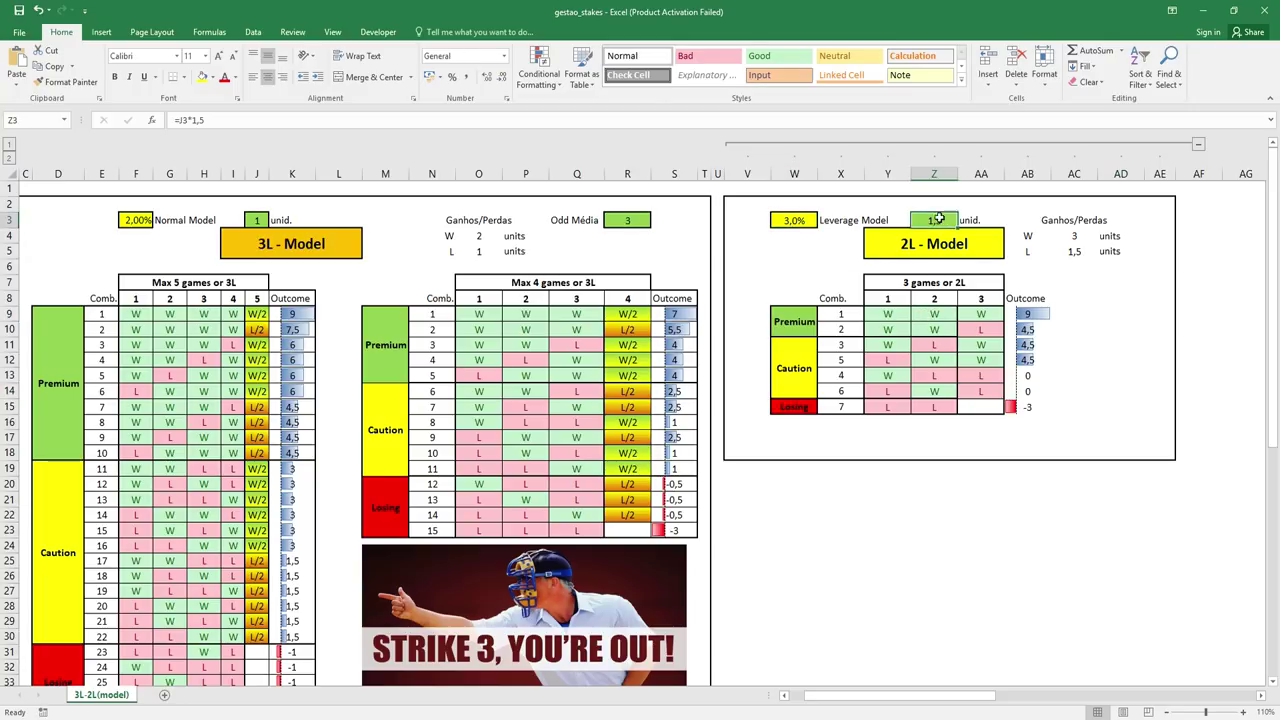
left_click(258, 219)
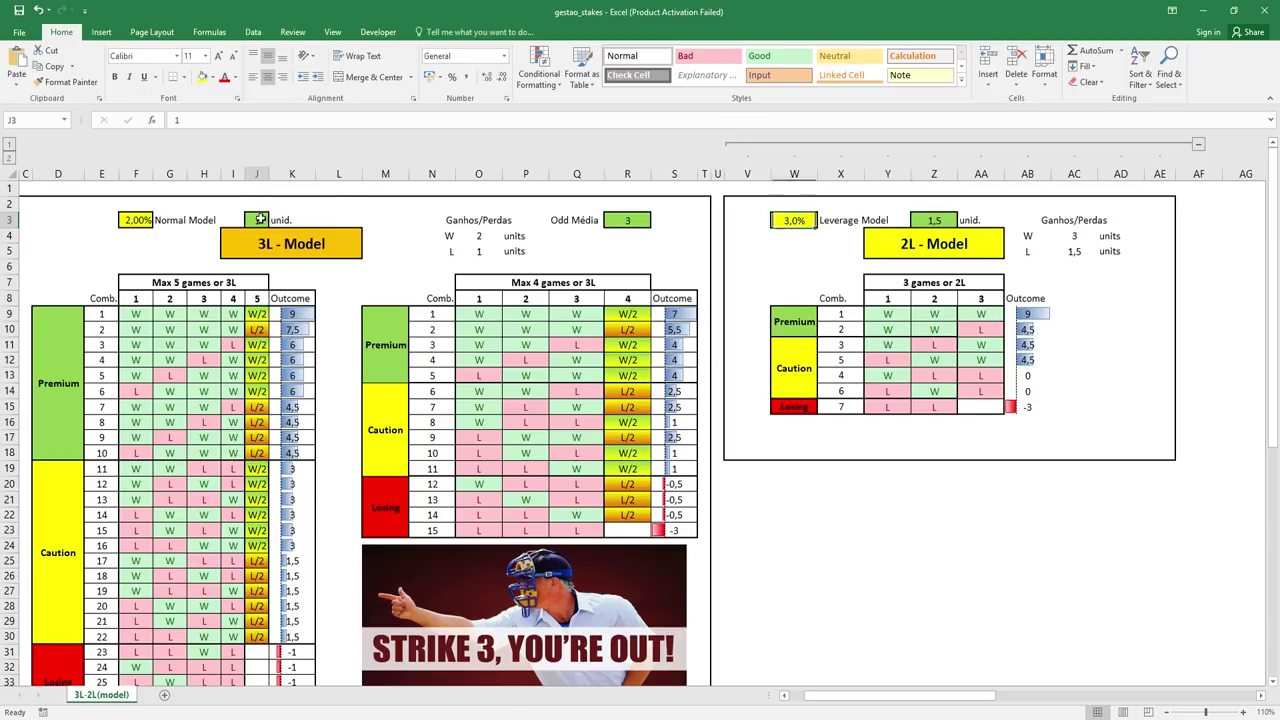
left_click(943, 219)
left_click(1070, 340)
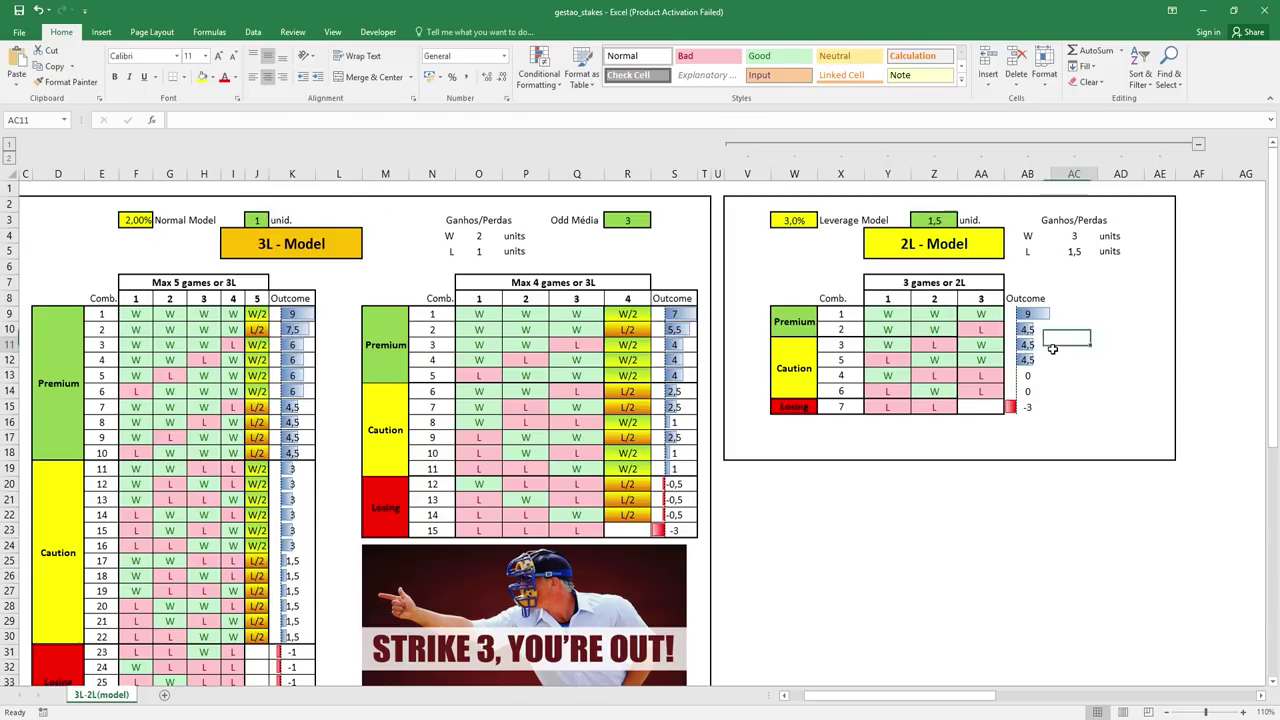
left_click(895, 406)
left_click_drag(922, 406, 926, 406)
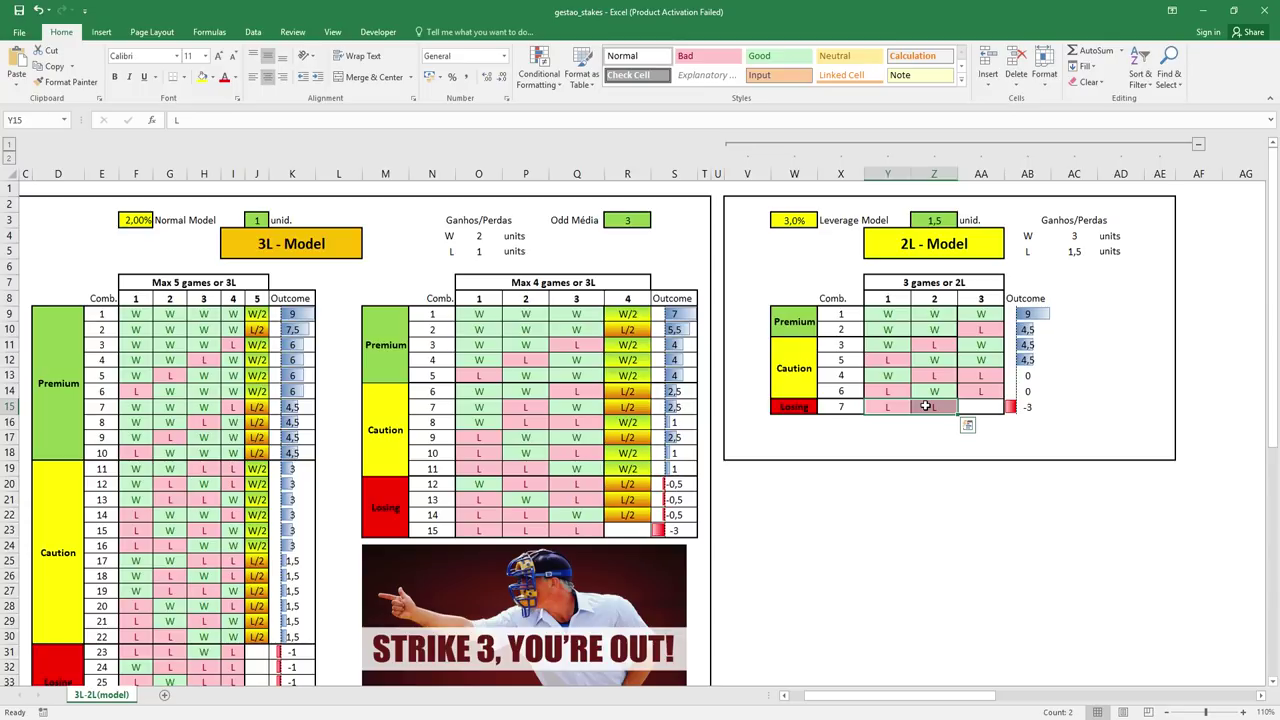
left_click(1017, 408)
left_click(885, 376)
mouse_move(933, 373)
left_mouse_down()
mouse_move(940, 391)
mouse_move(895, 391)
mouse_move(983, 383)
left_mouse_up()
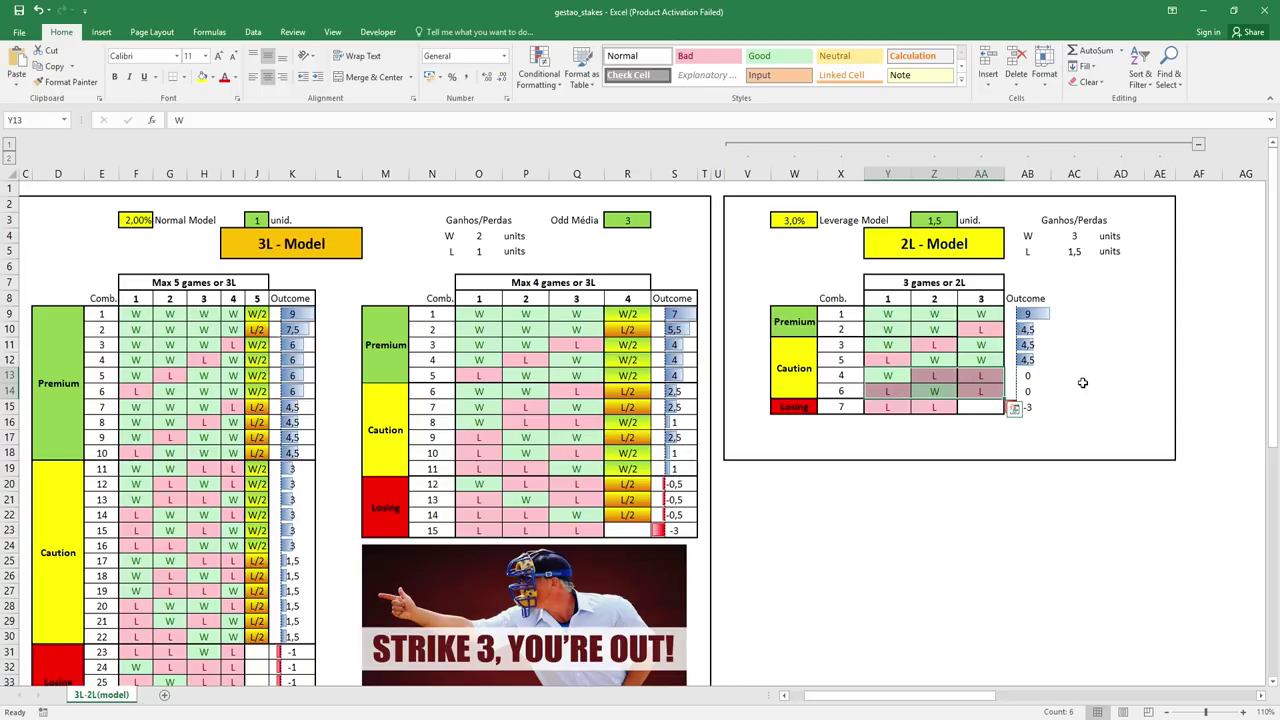
left_click(905, 377)
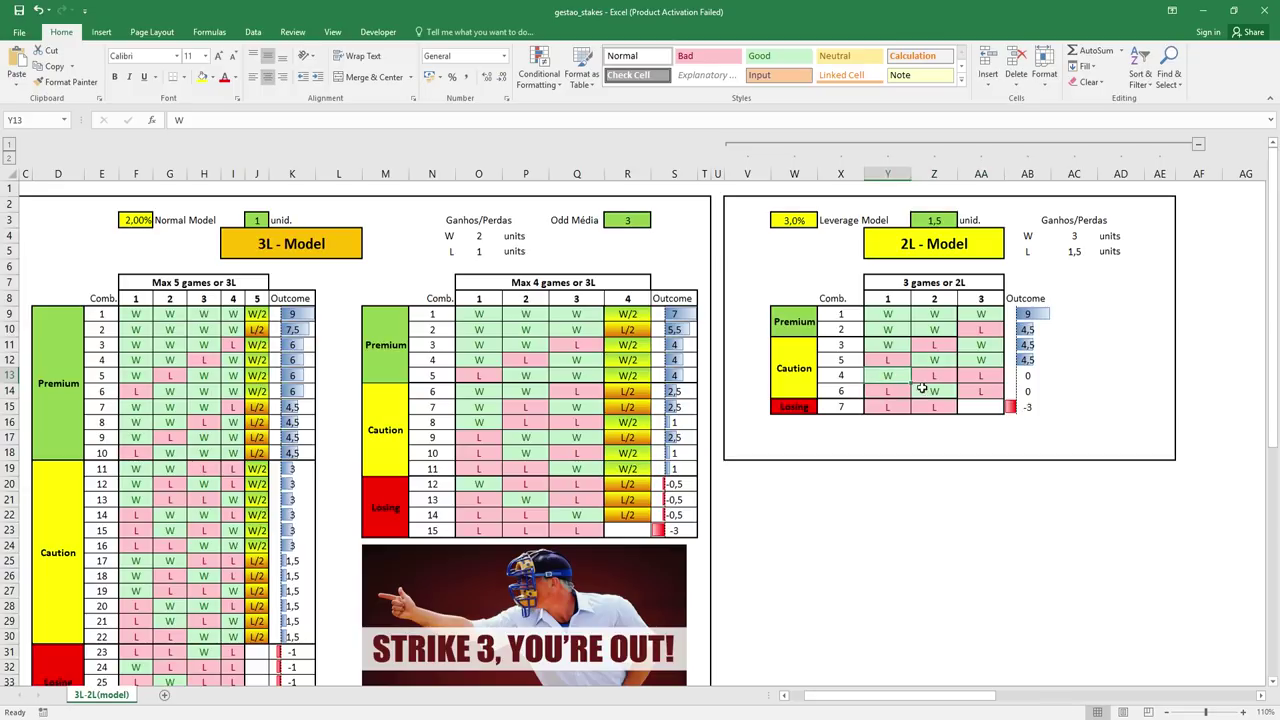
left_click_drag(929, 374, 975, 375)
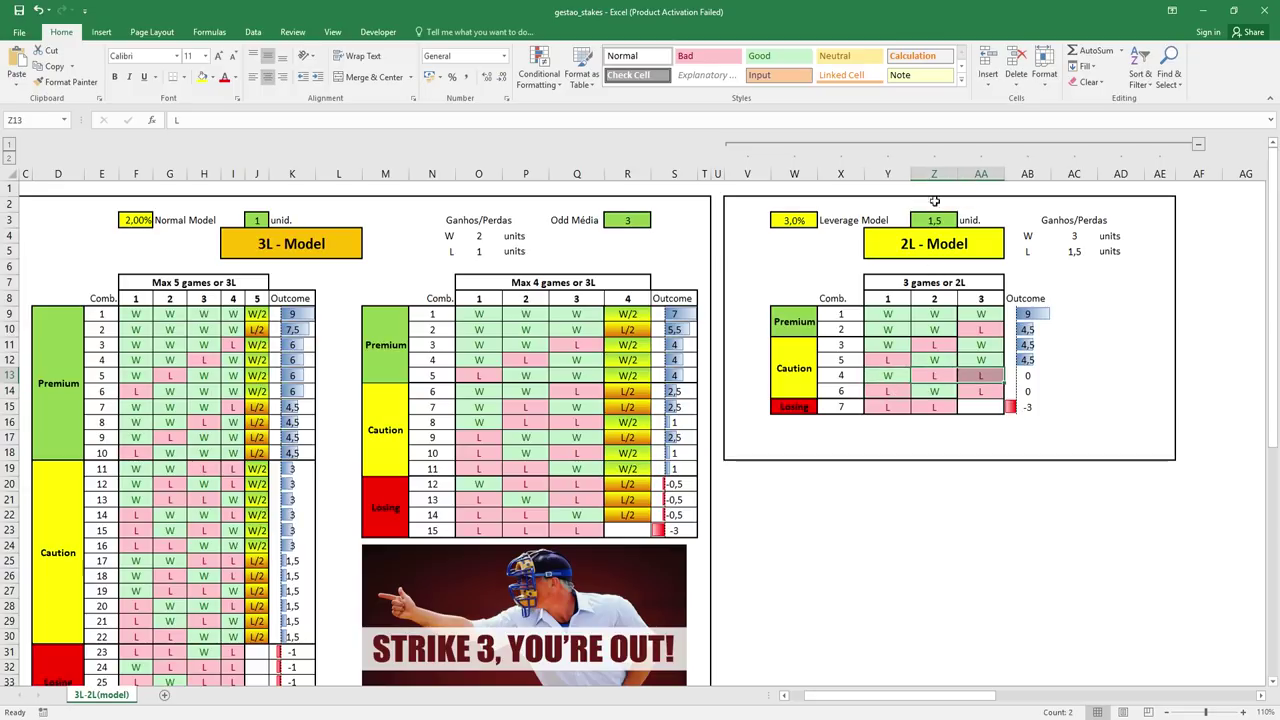
left_click(1068, 374)
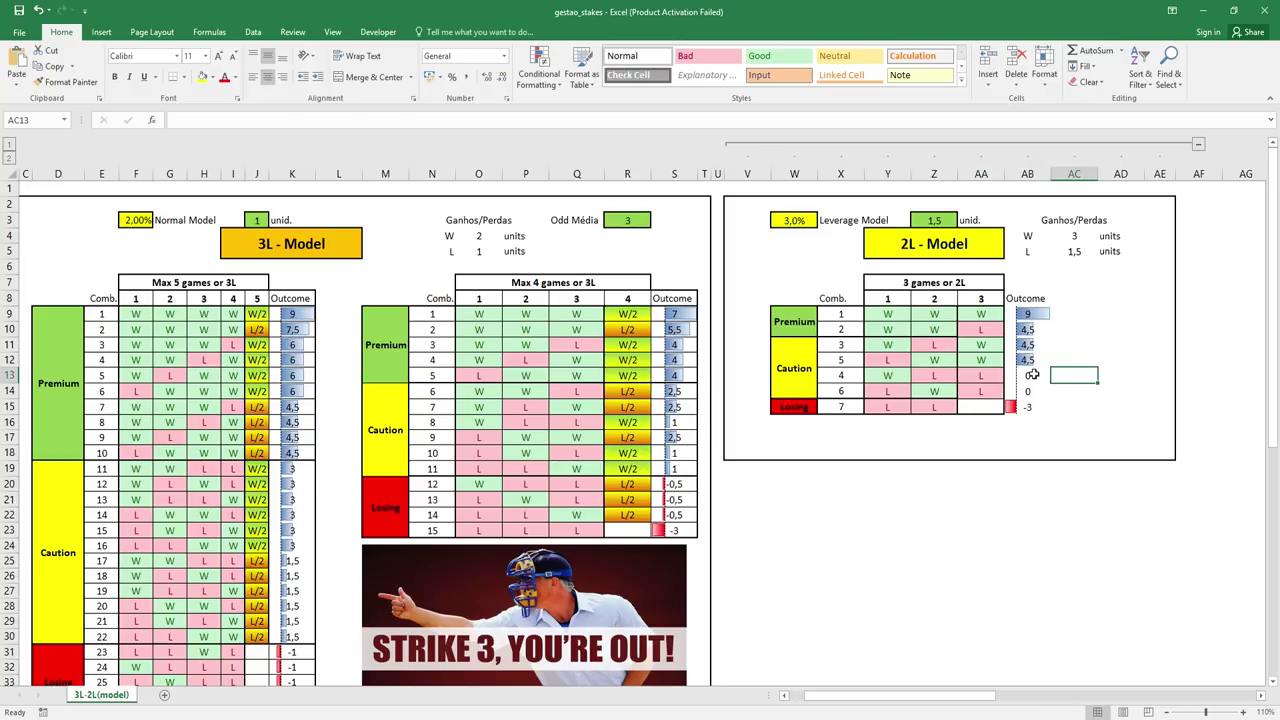
left_click_drag(1032, 374, 872, 392)
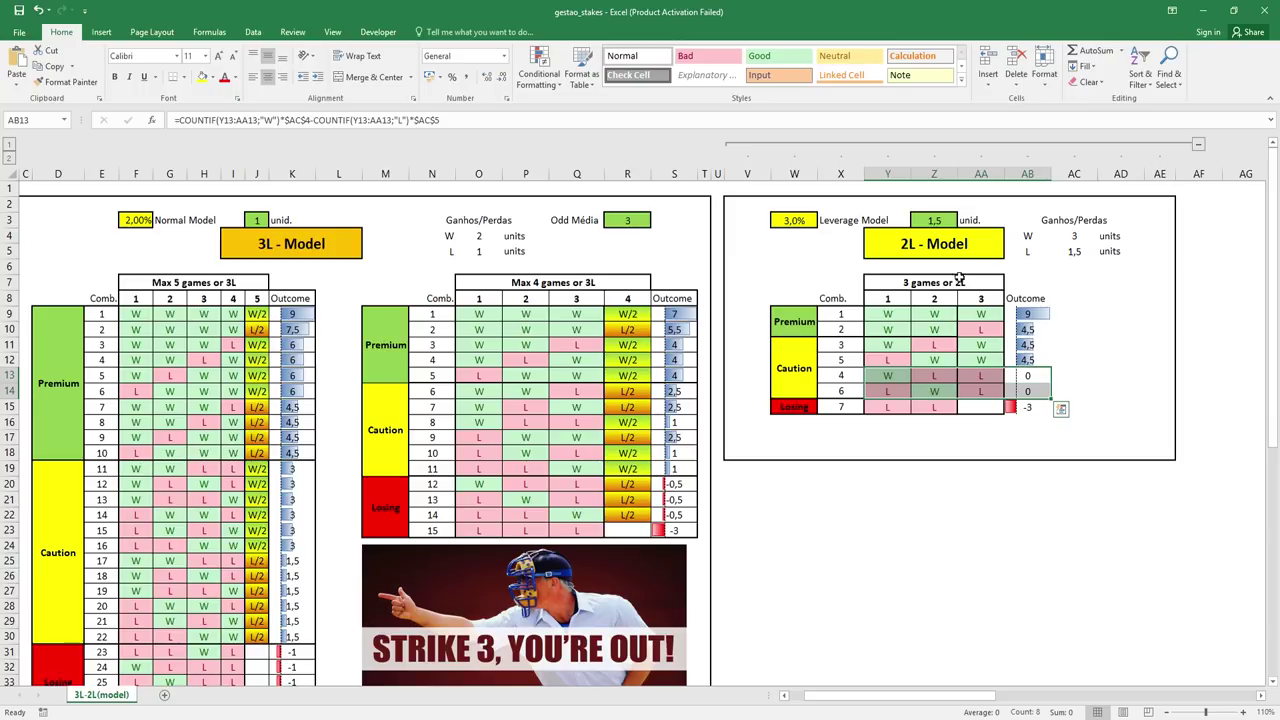
left_click_drag(887, 313, 1030, 355)
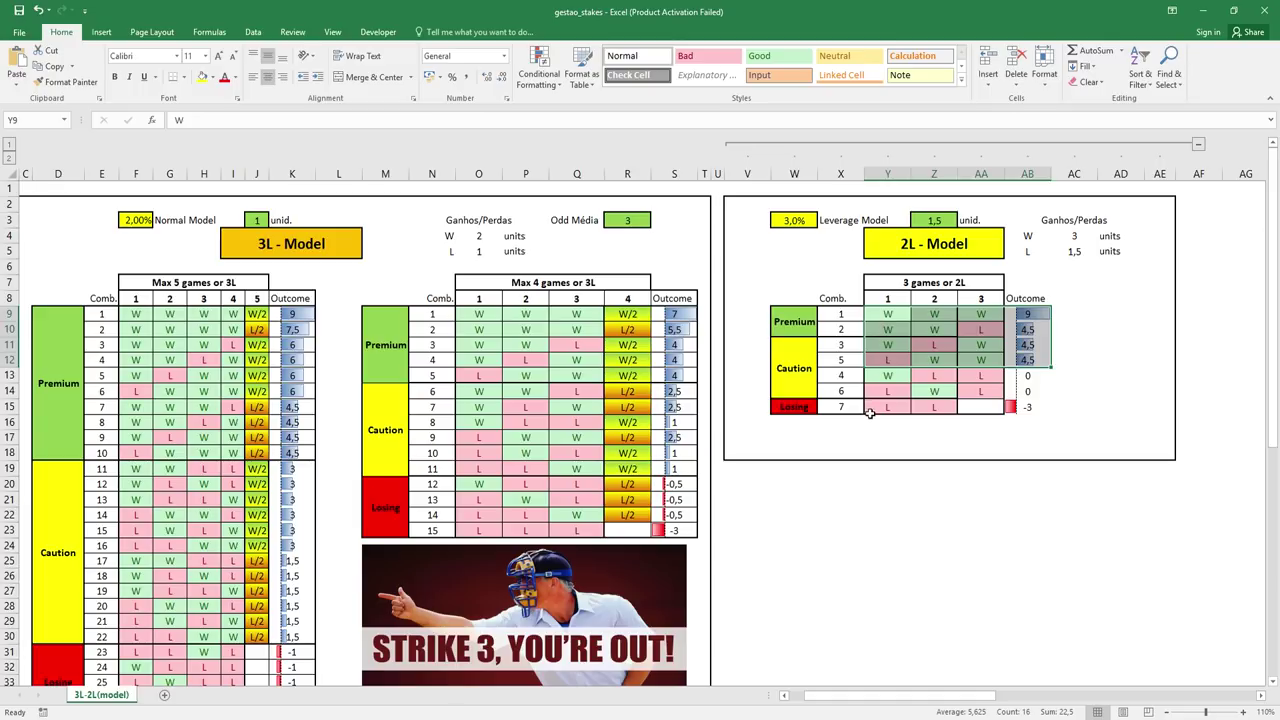
left_click(1094, 319)
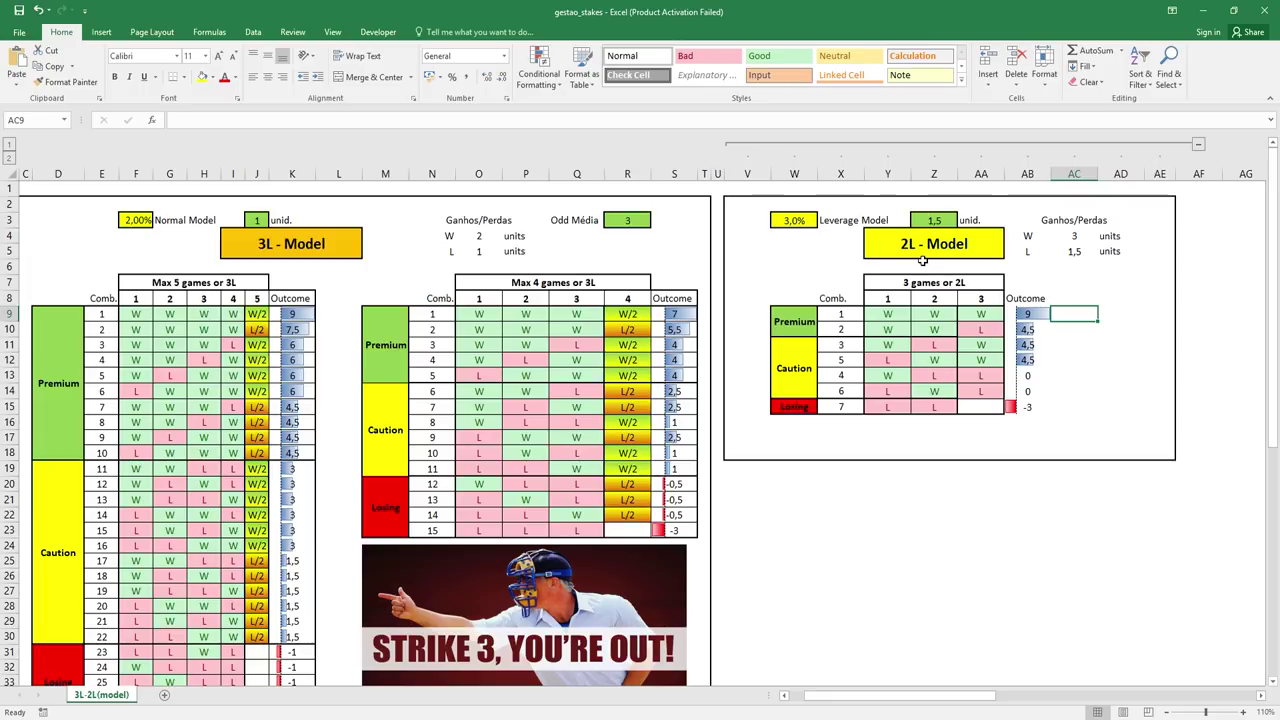
left_click(893, 358)
left_click_drag(893, 407, 893, 392)
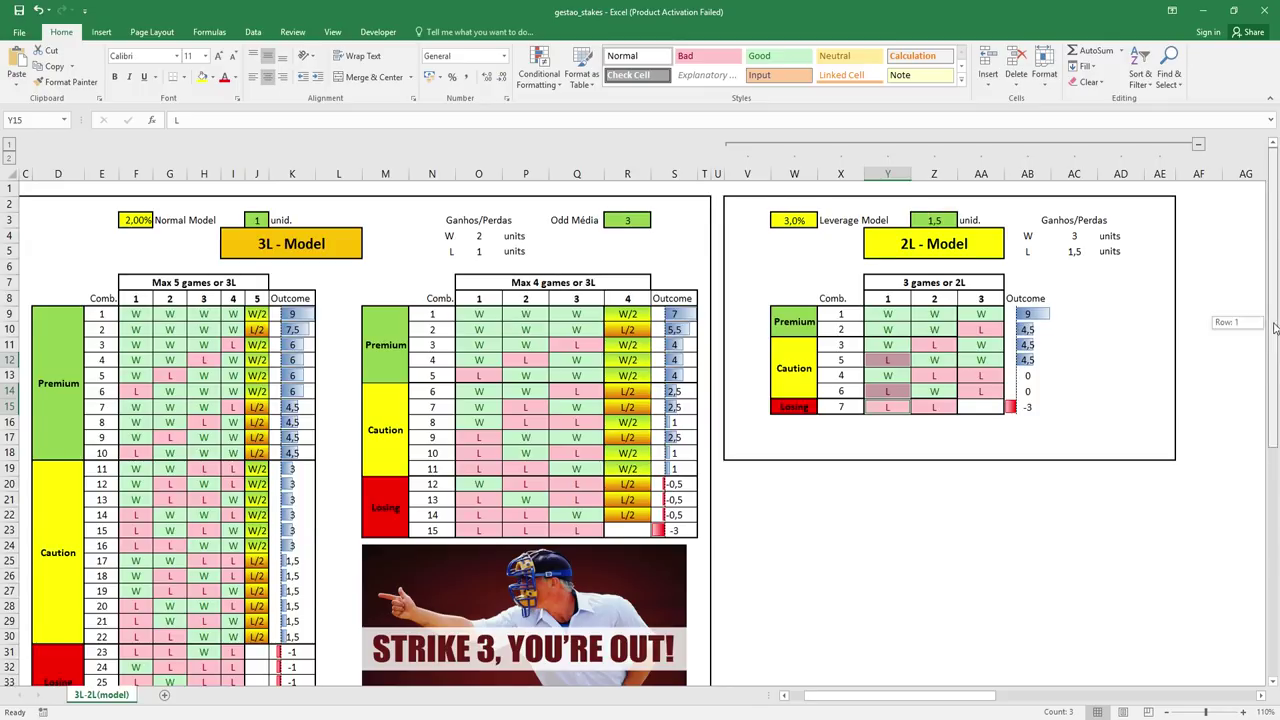
Review the L and W results of combinations 16 and 22, then collapse the 2L - Model columns
scroll(1255, 414, "down", 3)
left_click_drag(136, 481, 168, 481)
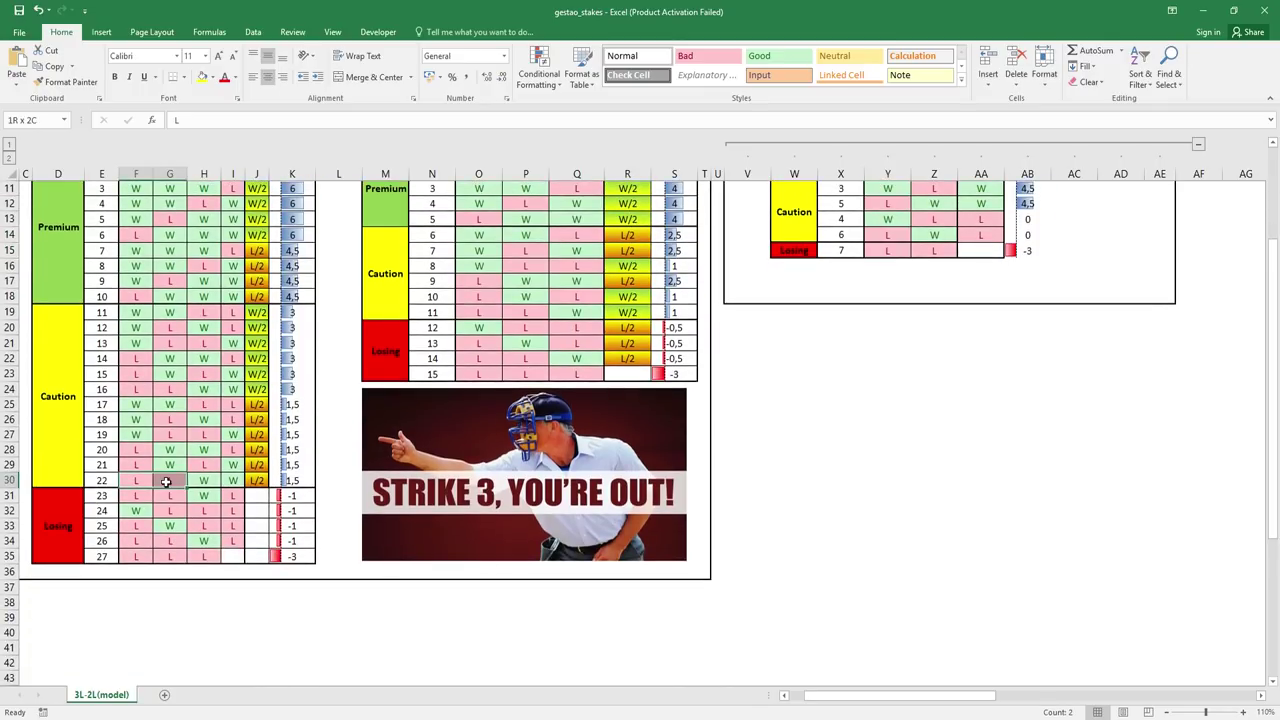
left_click_drag(129, 392, 168, 390)
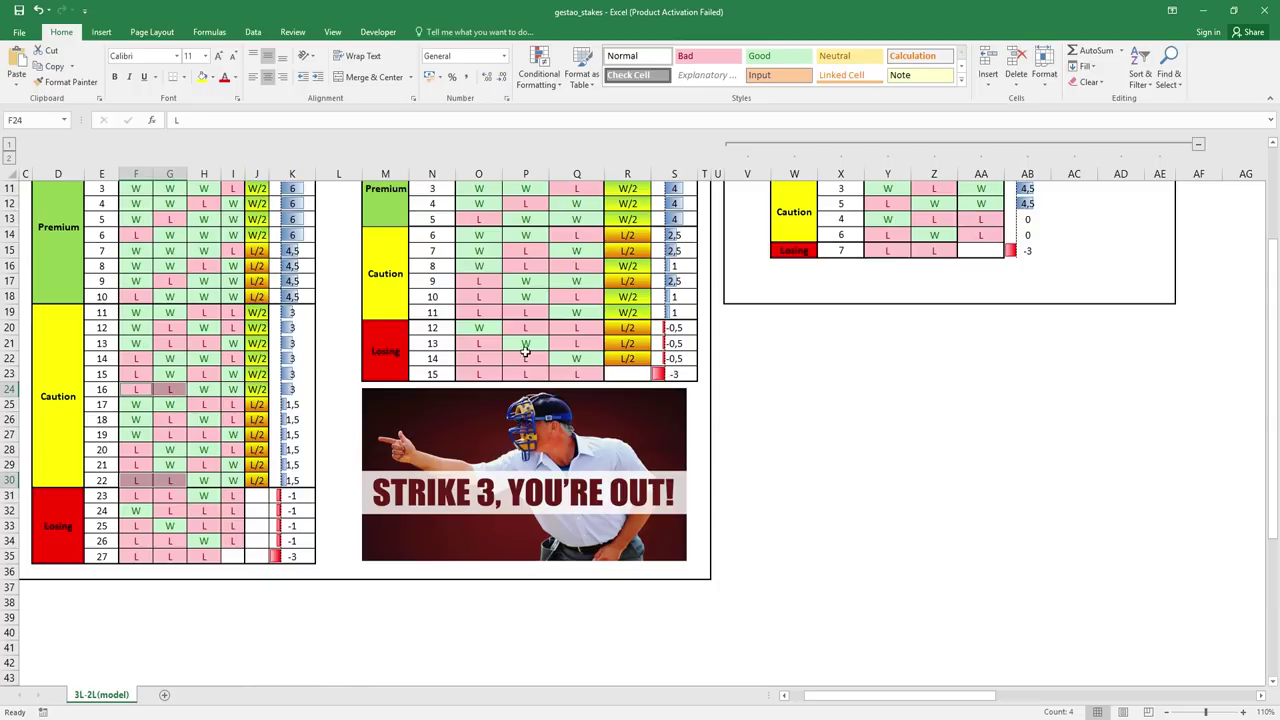
left_click_drag(1273, 272, 1273, 190)
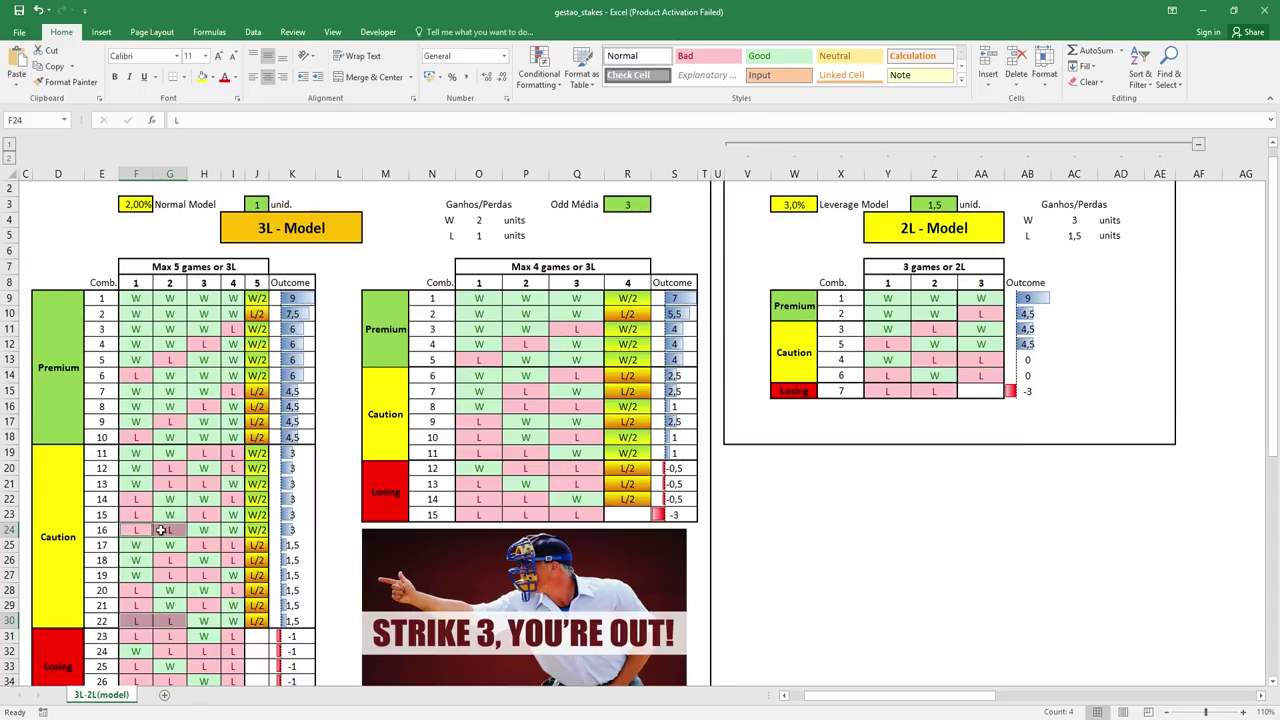
left_click_drag(143, 622, 233, 621)
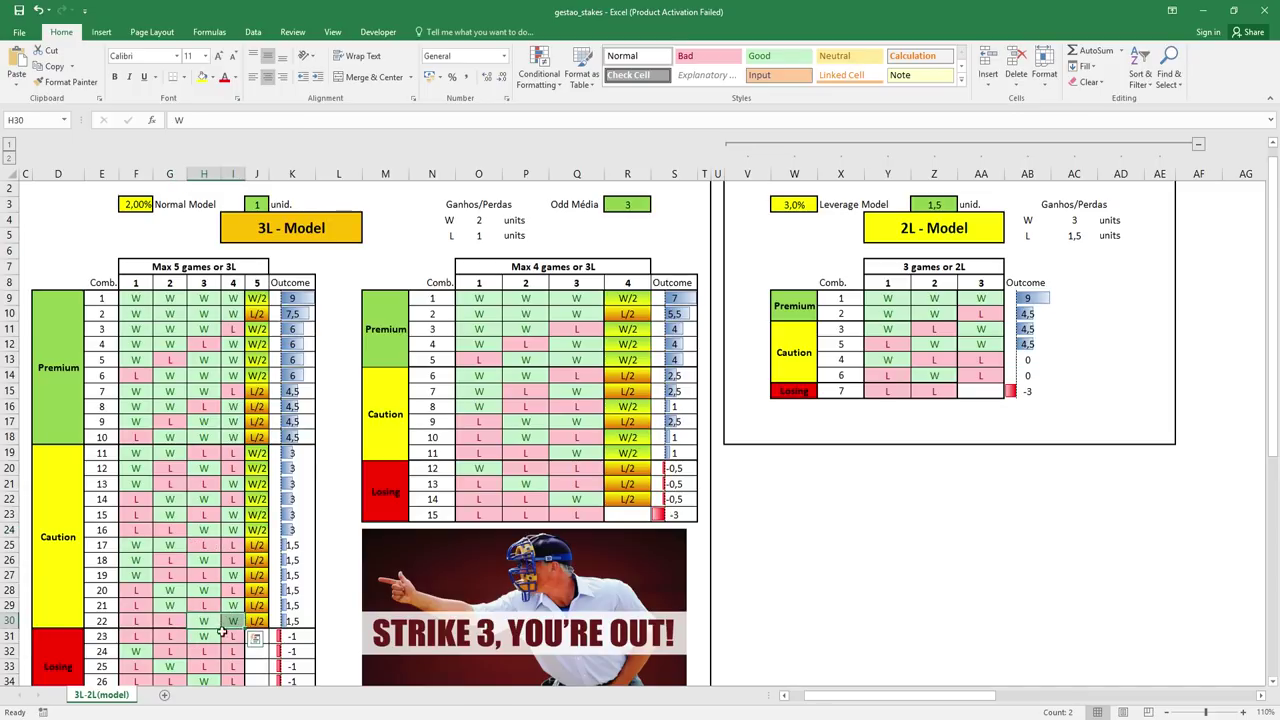
left_click_drag(205, 529, 229, 530)
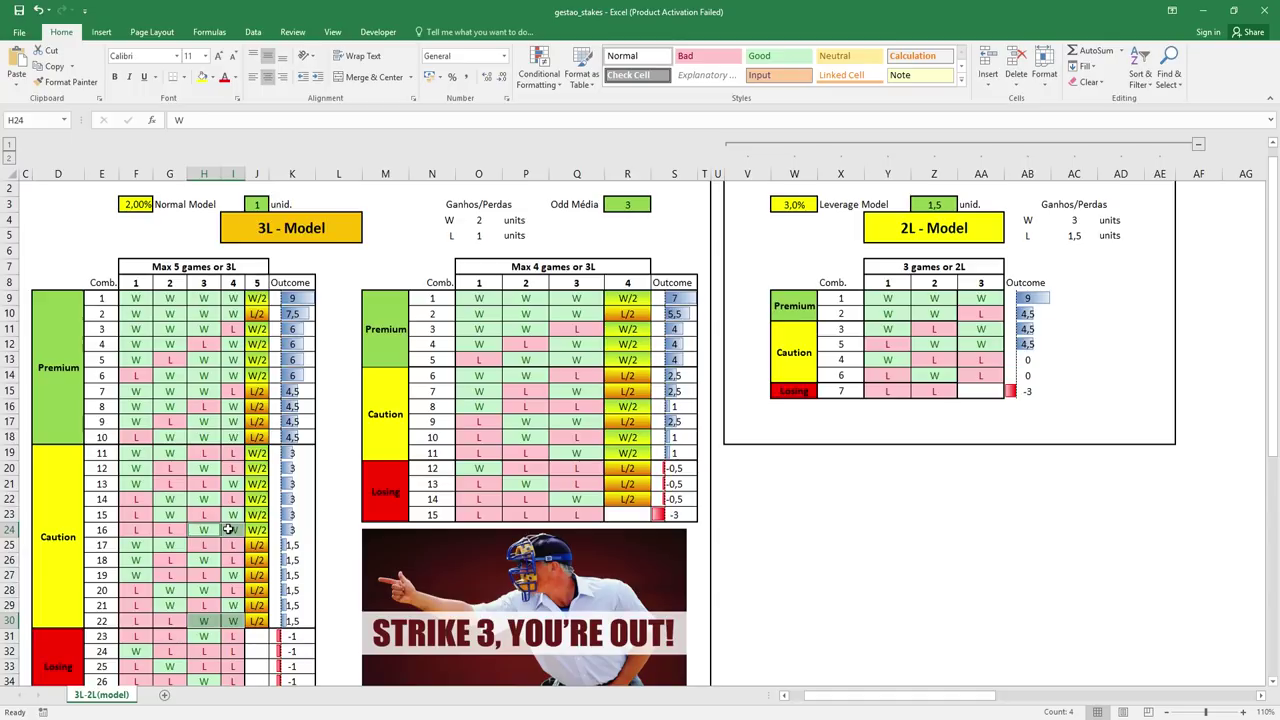
left_click(900, 498)
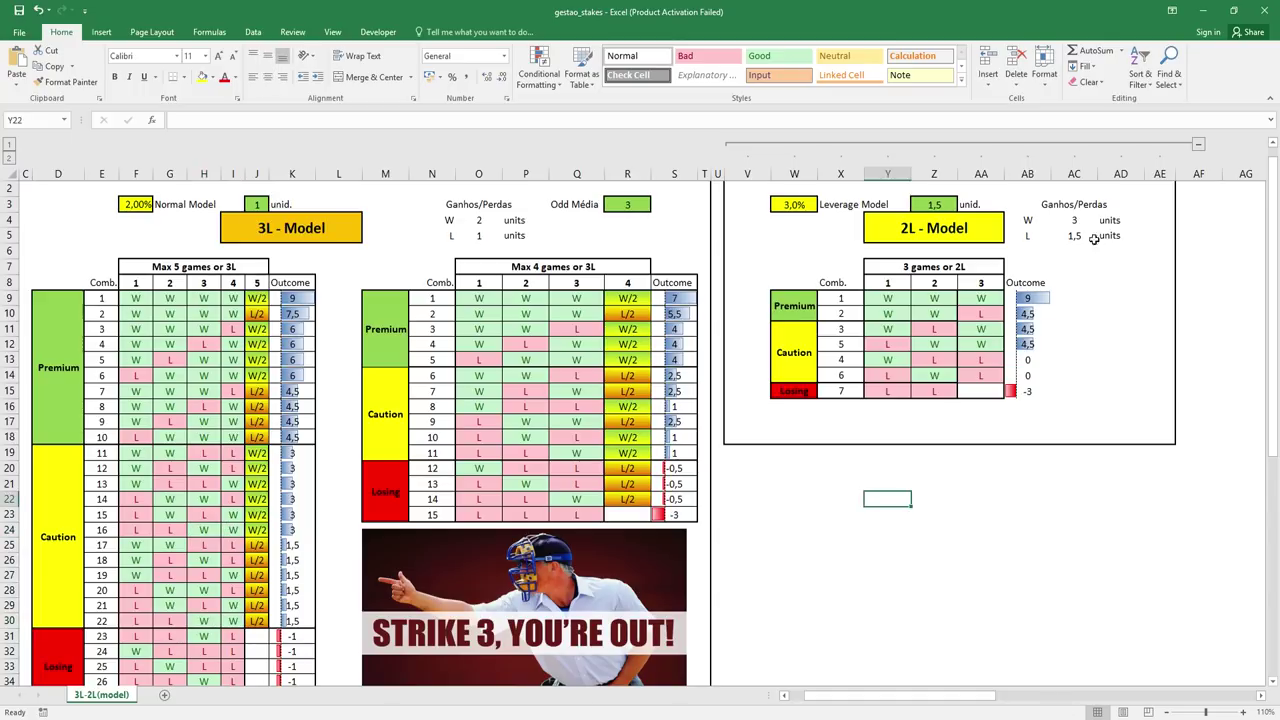
left_click(1199, 146)
Zoom to 100% to fit the 3L model and select combination 27's three L results
left_click(909, 352)
left_click_drag(930, 697, 915, 697)
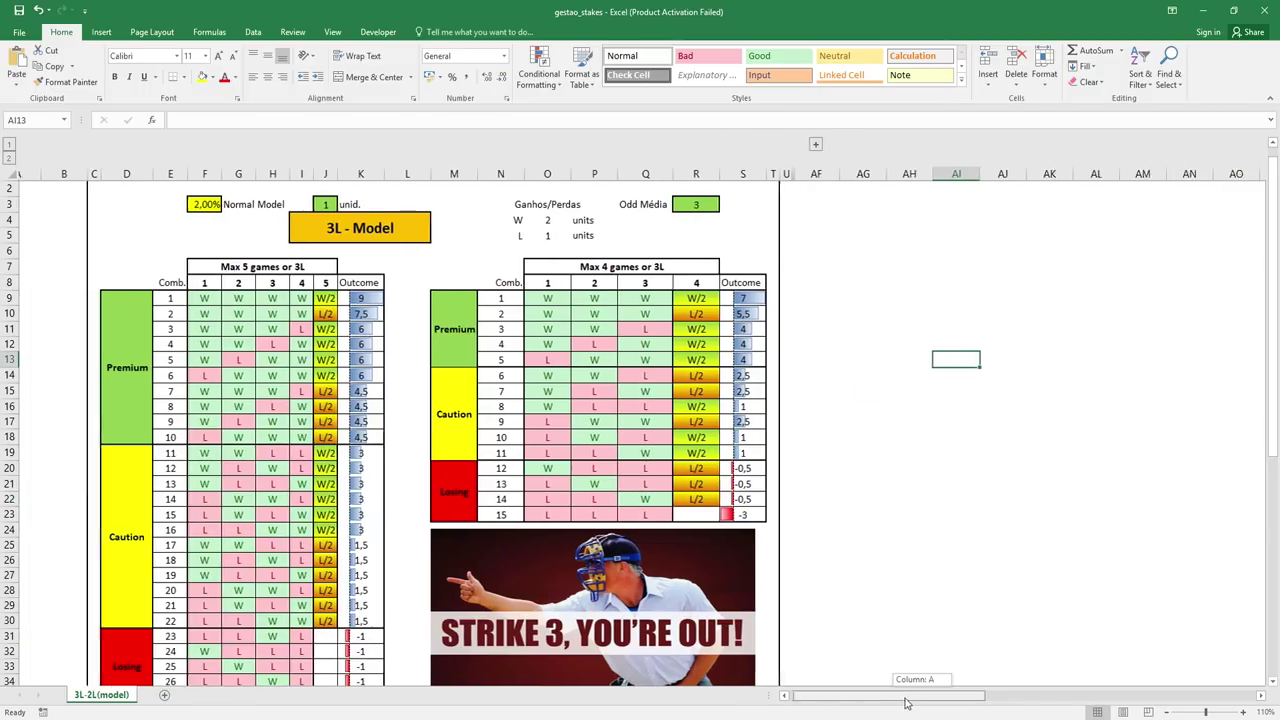
left_click(1166, 712)
left_click(925, 522)
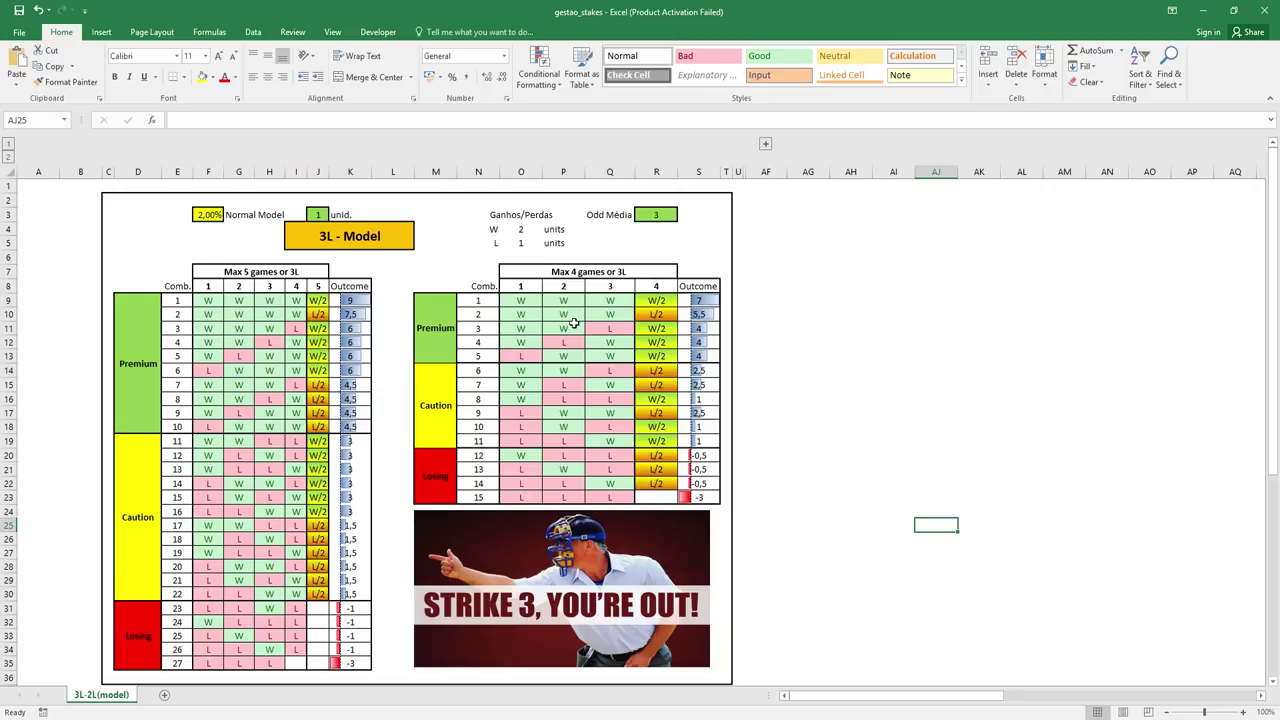
left_click_drag(218, 663, 352, 665)
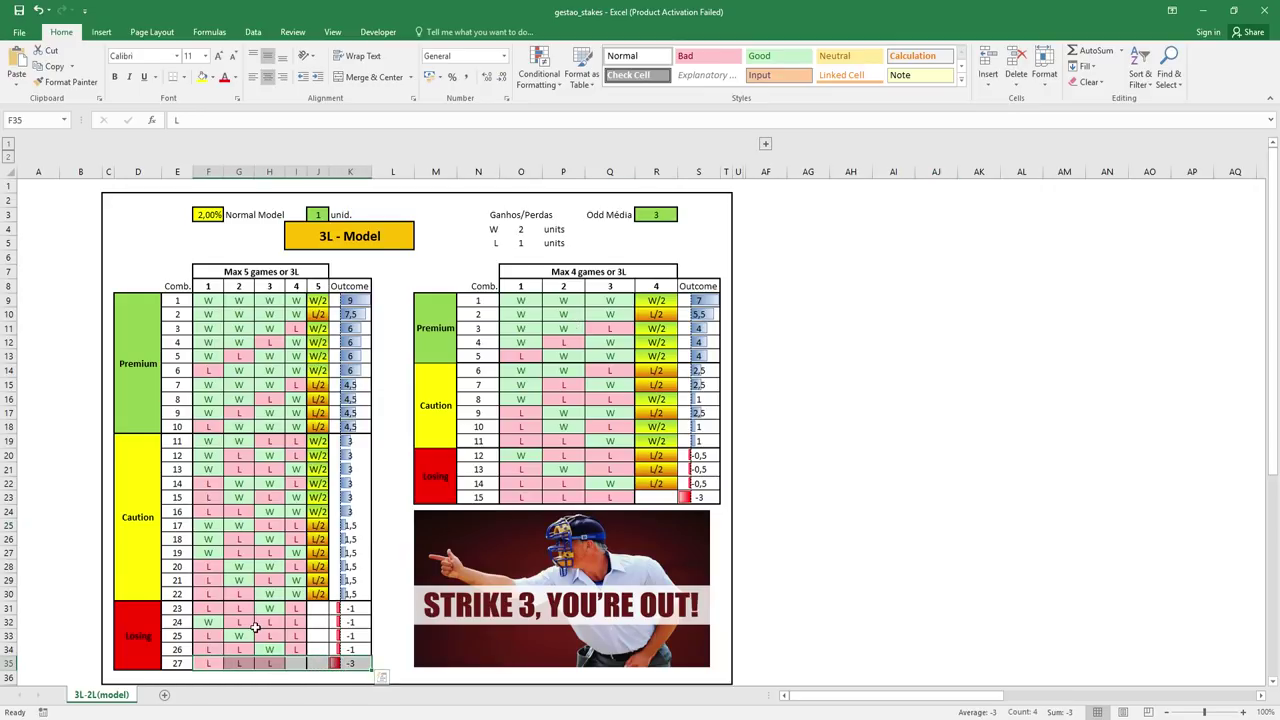
Expand the 2L group to check combination 7, collapse it again, and minimize Excel
left_click(895, 398)
left_click(765, 143)
left_click_drag(893, 385, 934, 385)
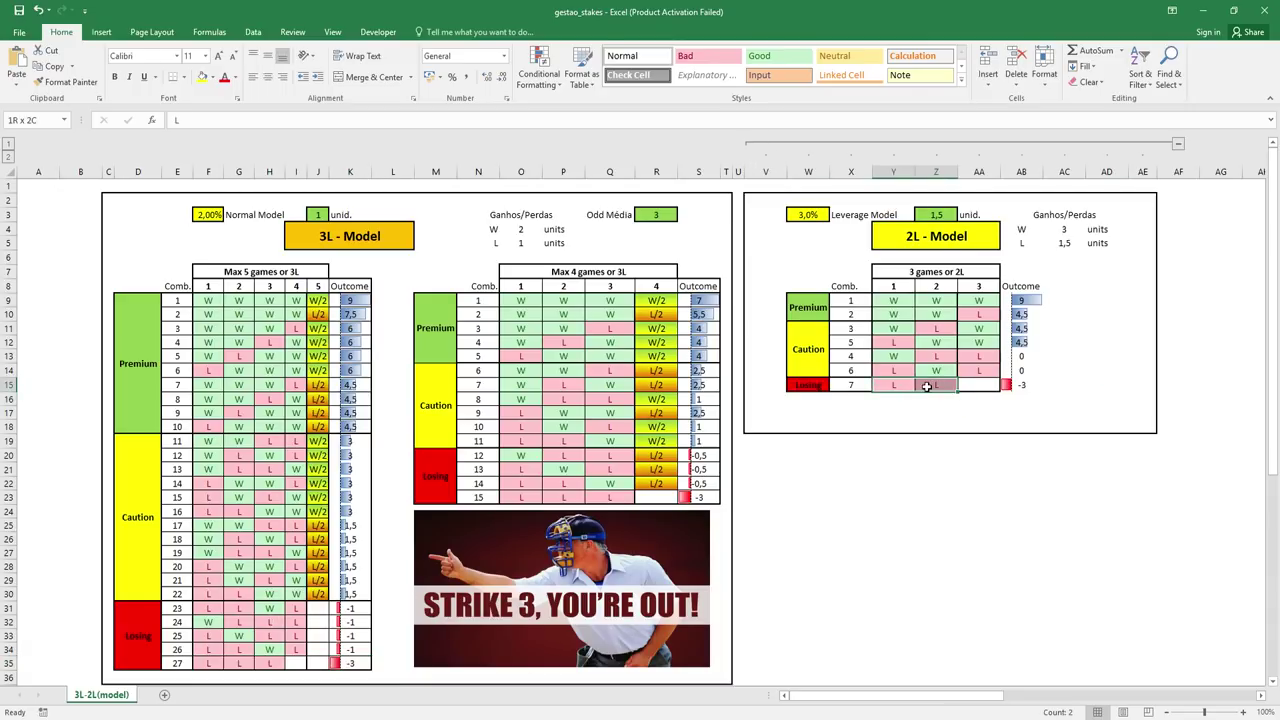
left_click(1178, 143)
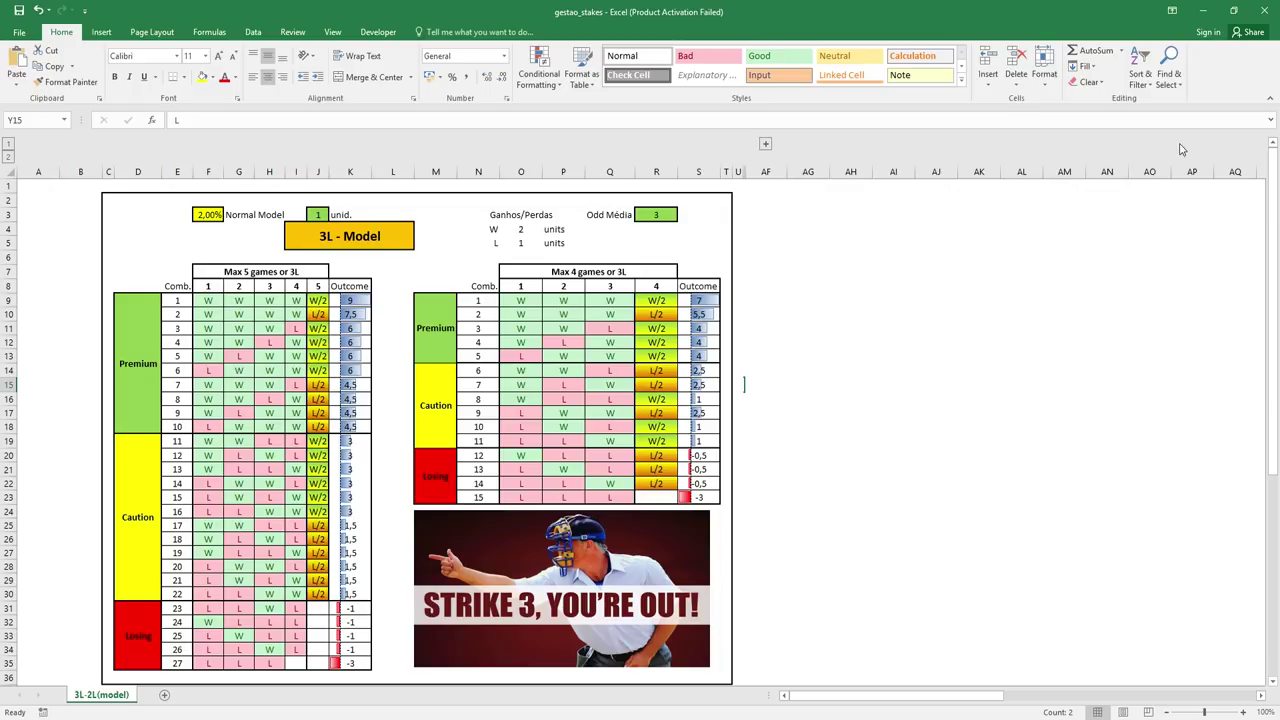
left_click(1021, 270)
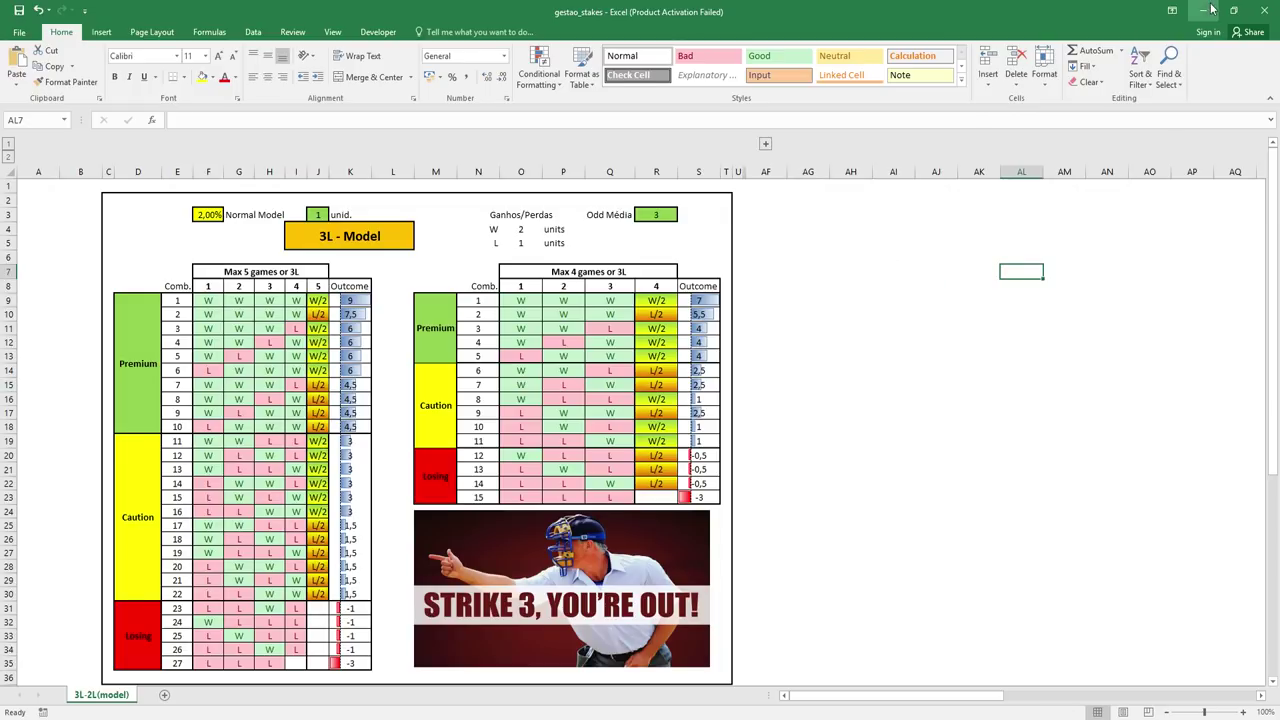
left_click(1203, 10)
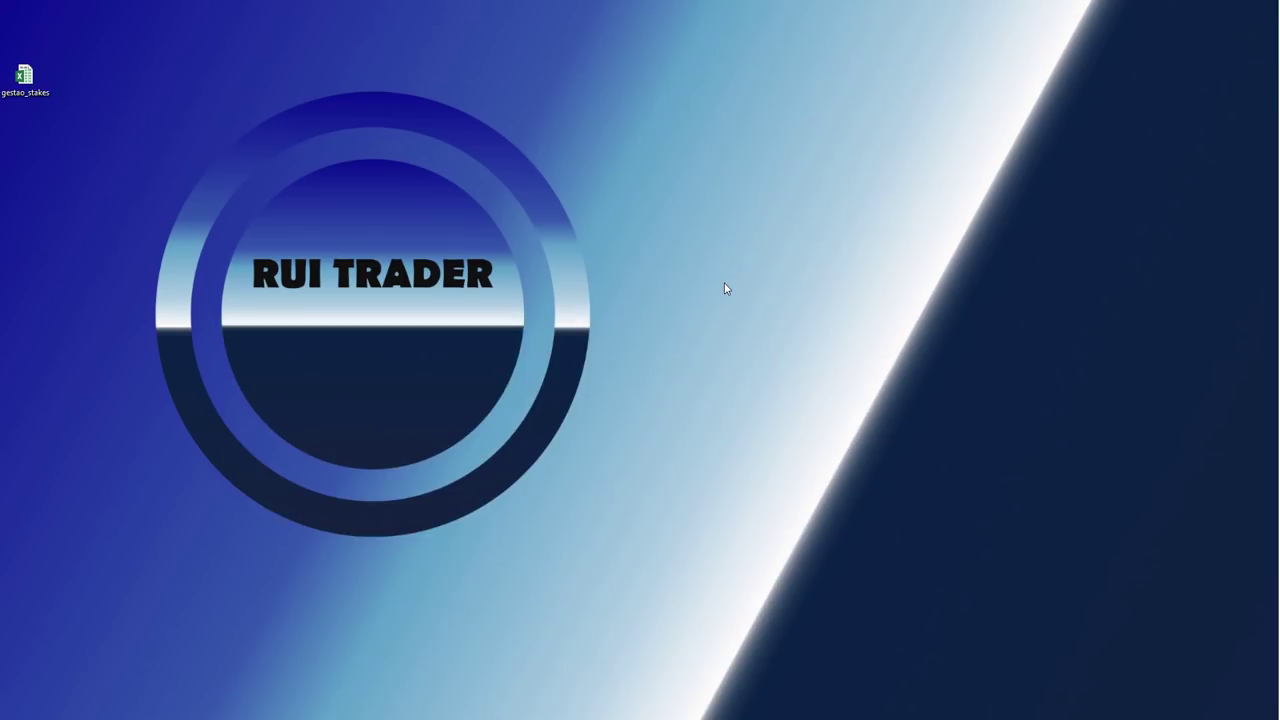